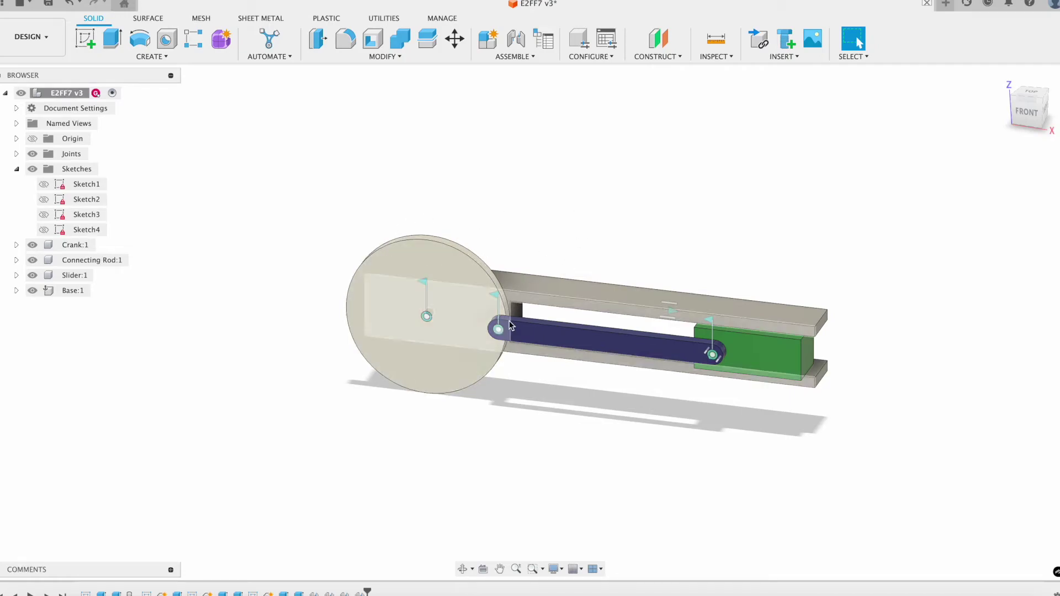
- Drag the crank through two cycles so the rod and green slider run along the rail, then start a new design
{"action": "middle_click_drag", "start_coordinate": [675, 426], "coordinate": [641, 403], "text": "shift"}
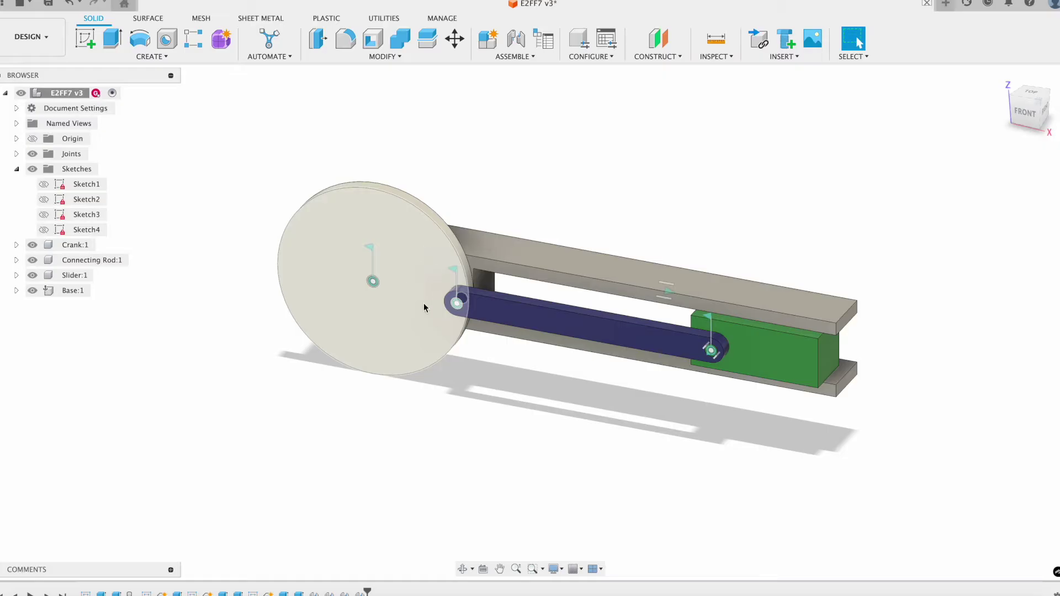
{"action": "left_click_drag", "start_coordinate": [413, 255], "coordinate": [332, 268]}
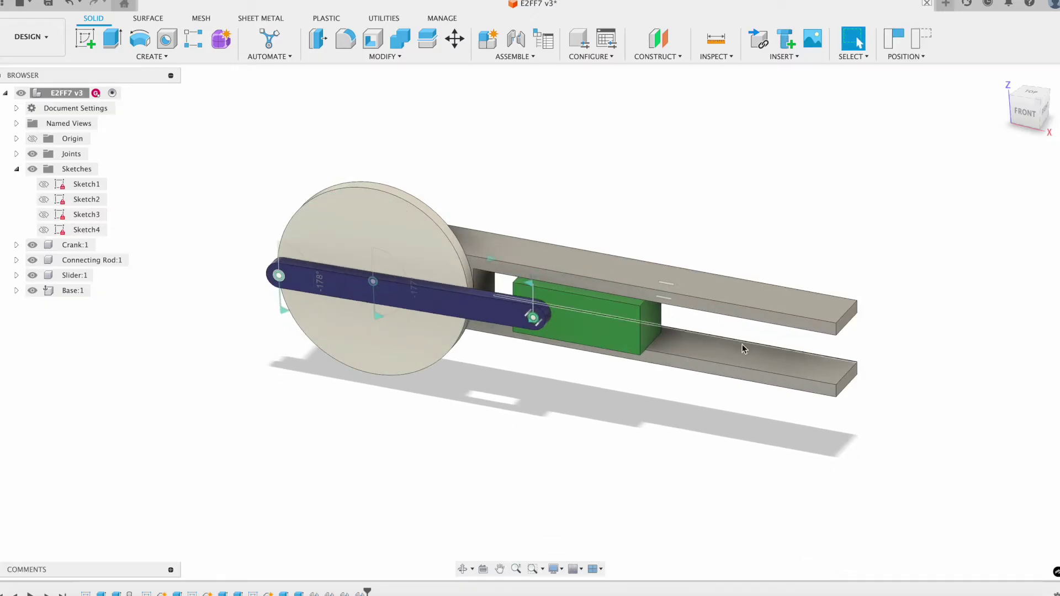
{"action": "left_click_drag", "start_coordinate": [558, 324], "coordinate": [419, 353]}
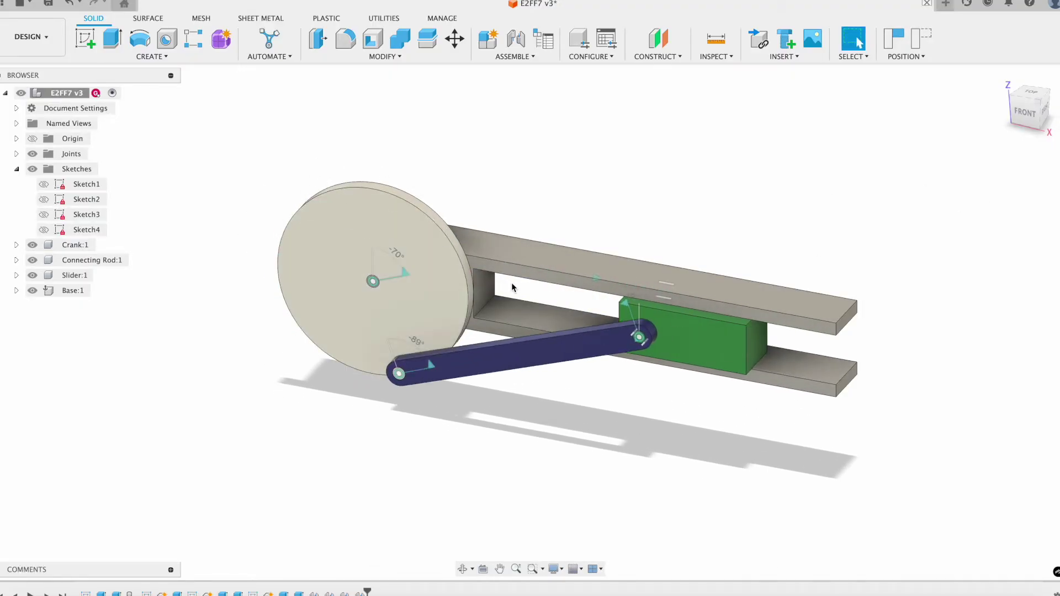
{"action": "key", "text": "super+n"}
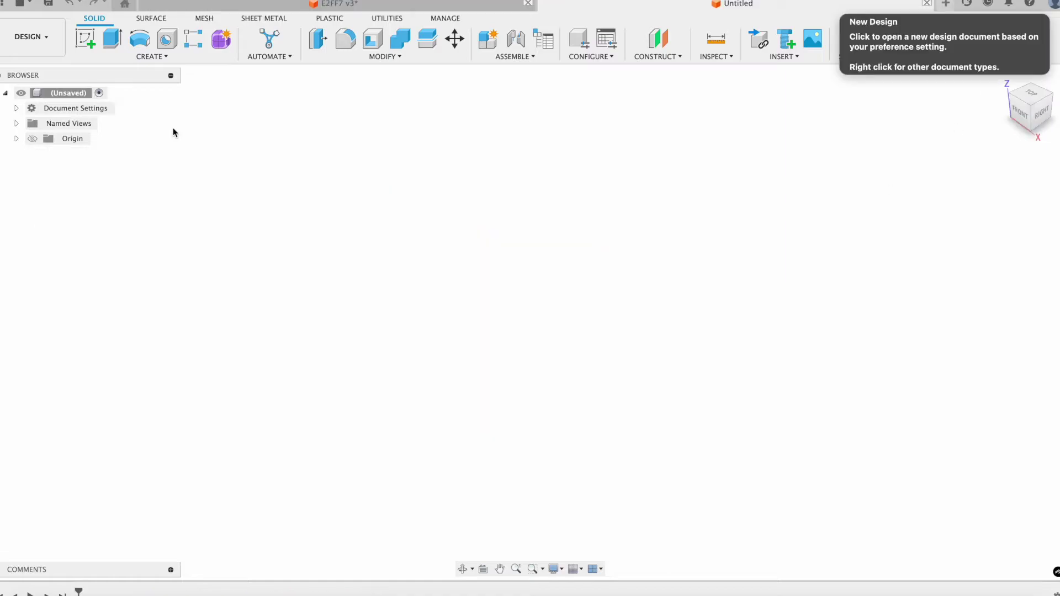
- Start a sketch on the front plane with a 75 mm circle centred at the origin
{"action": "left_click", "coordinate": [86, 37]}
{"action": "left_click", "coordinate": [546, 307]}
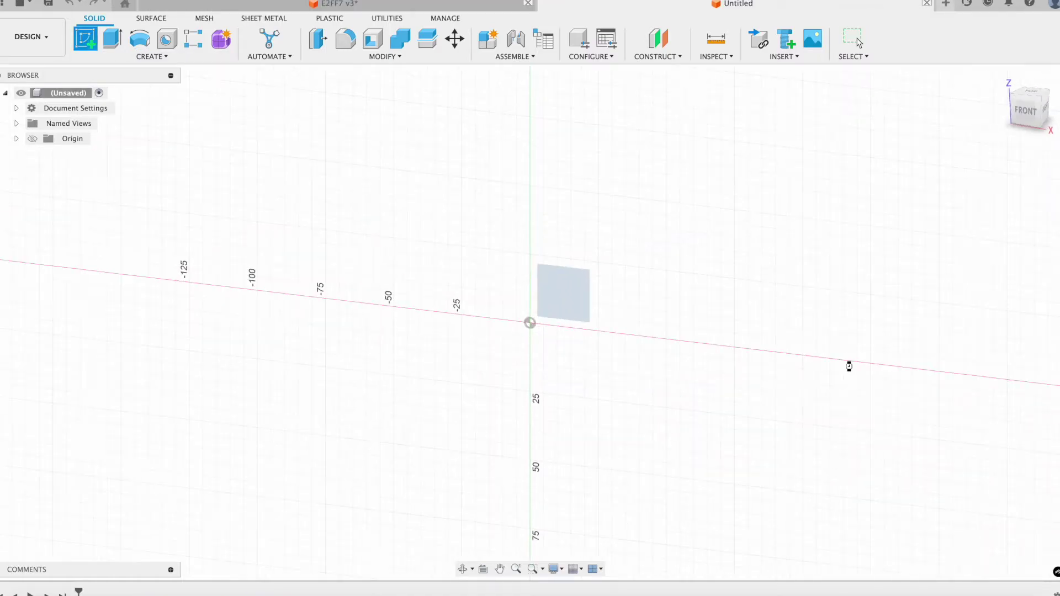
{"action": "left_click", "coordinate": [140, 39]}
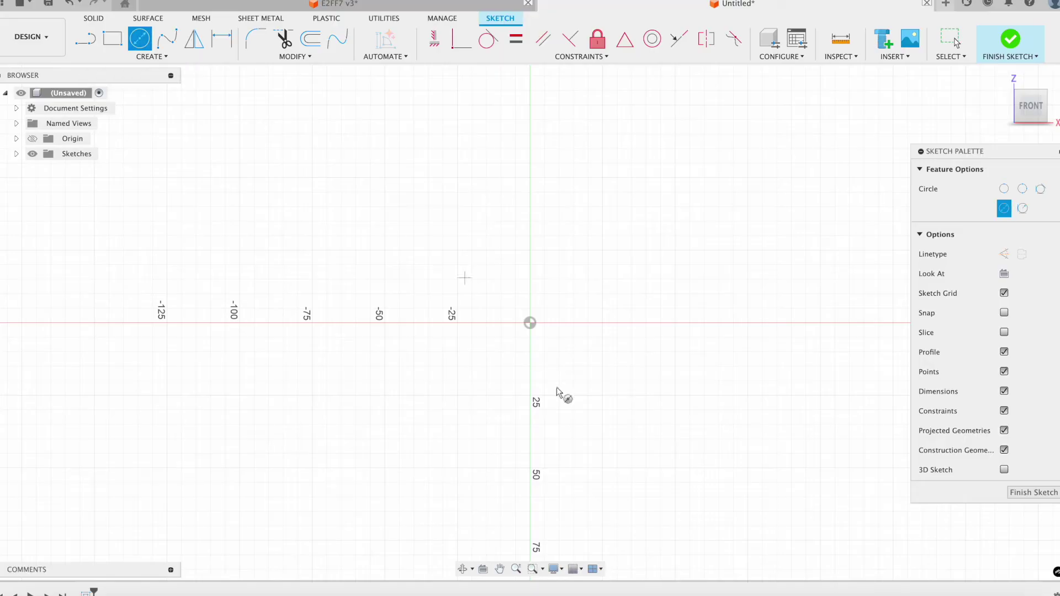
{"action": "left_click", "coordinate": [530, 323]}
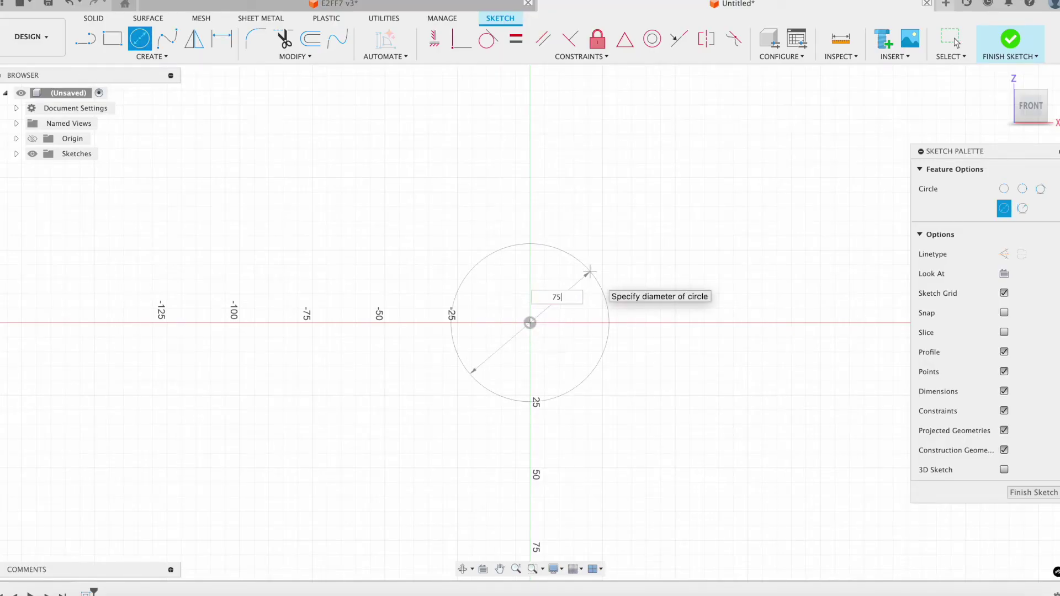
{"action": "type", "text": "75"}
{"action": "key", "text": "Return"}
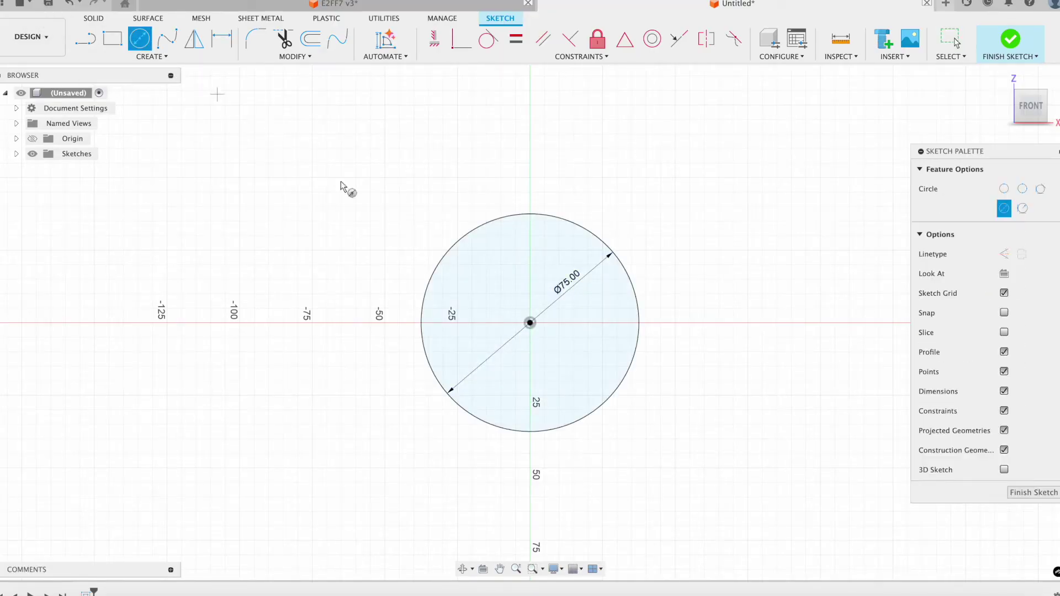
- Add a concentric 70 mm circle and convert it to construction geometry
{"action": "left_click", "coordinate": [530, 323]}
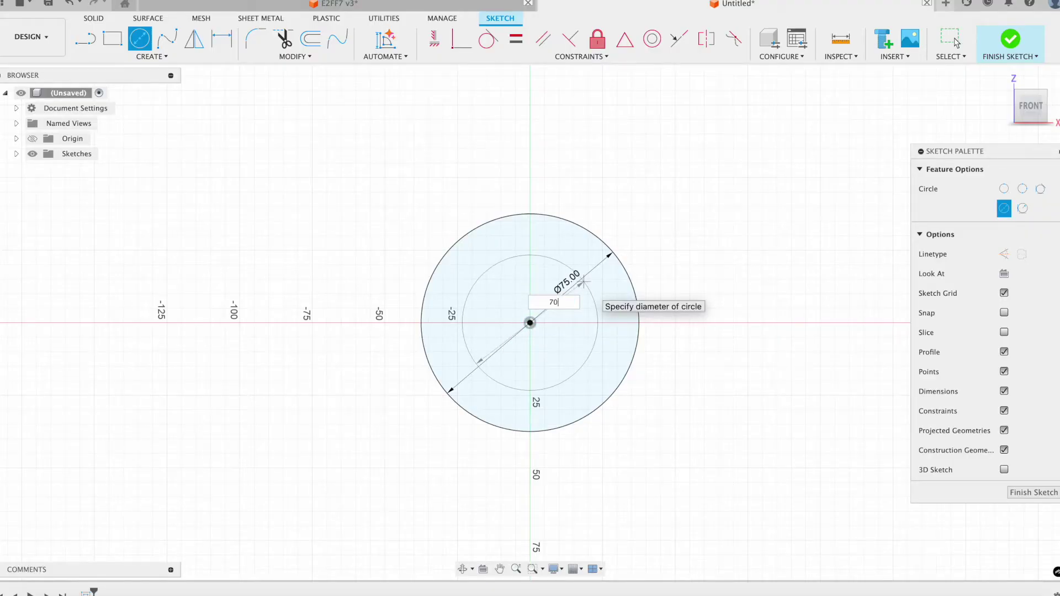
{"action": "key", "text": "Tab"}
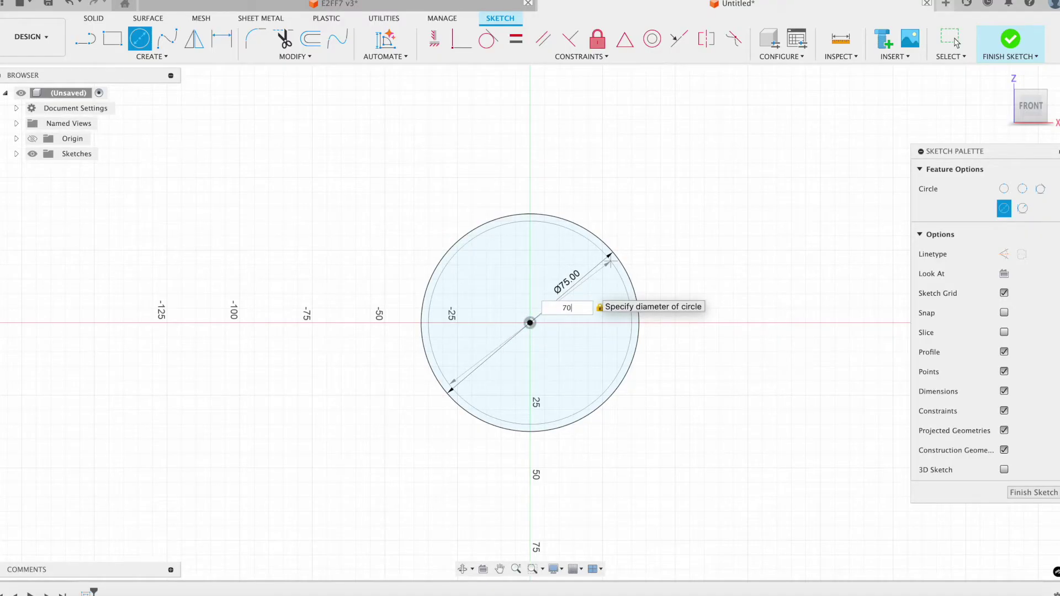
{"action": "left_click", "coordinate": [658, 321]}
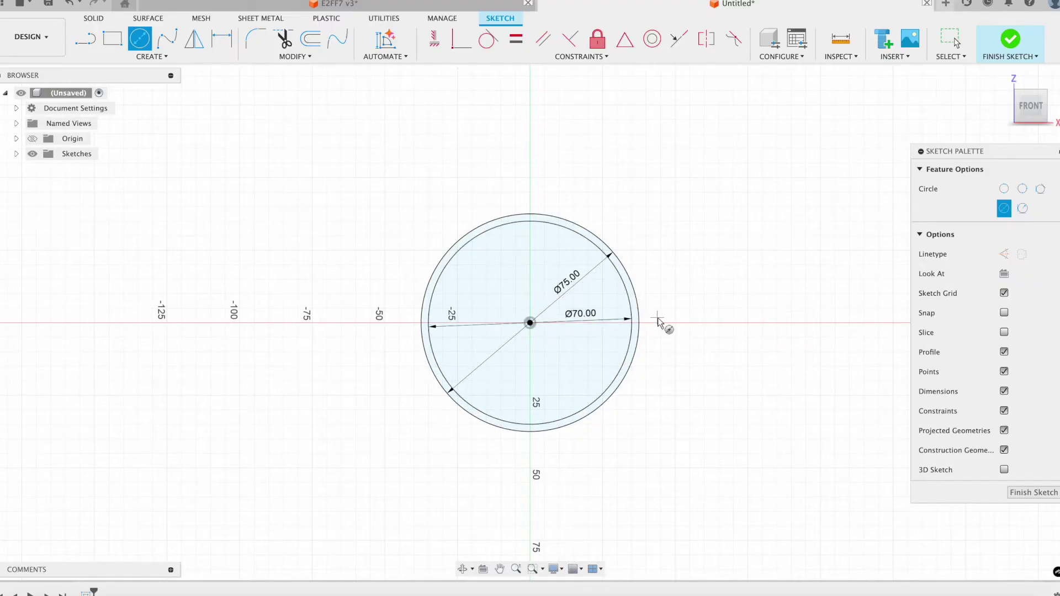
{"action": "key", "text": "Escape"}
{"action": "left_click", "coordinate": [630, 310]}
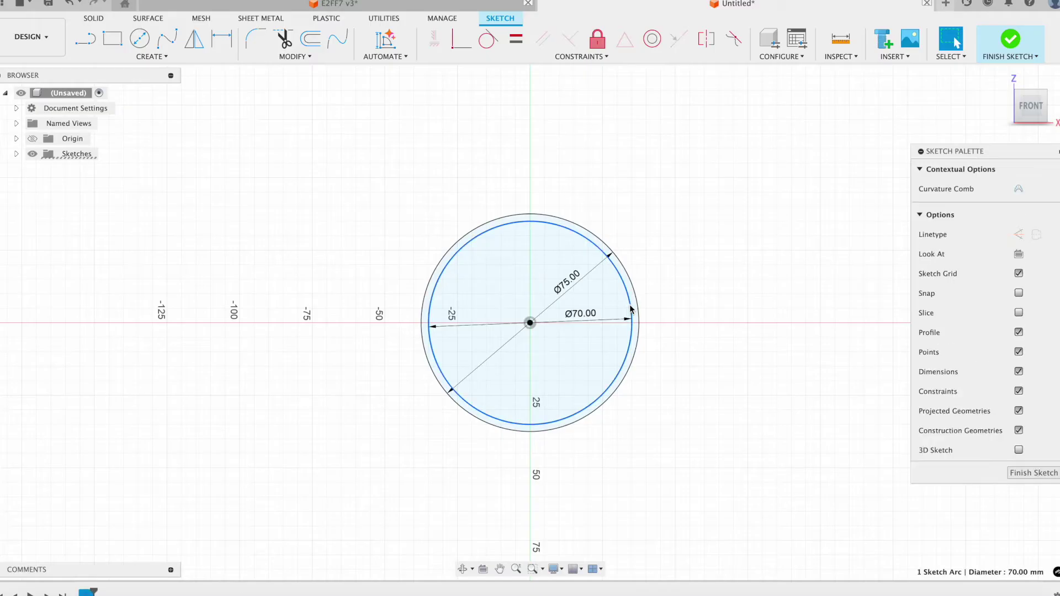
{"action": "key", "text": "x"}
{"action": "left_click", "coordinate": [718, 298]}
{"action": "scroll", "coordinate": [636, 380], "scroll_direction": "up", "scroll_amount": 2}
{"action": "scroll", "coordinate": [745, 356], "scroll_direction": "down", "scroll_amount": 3}
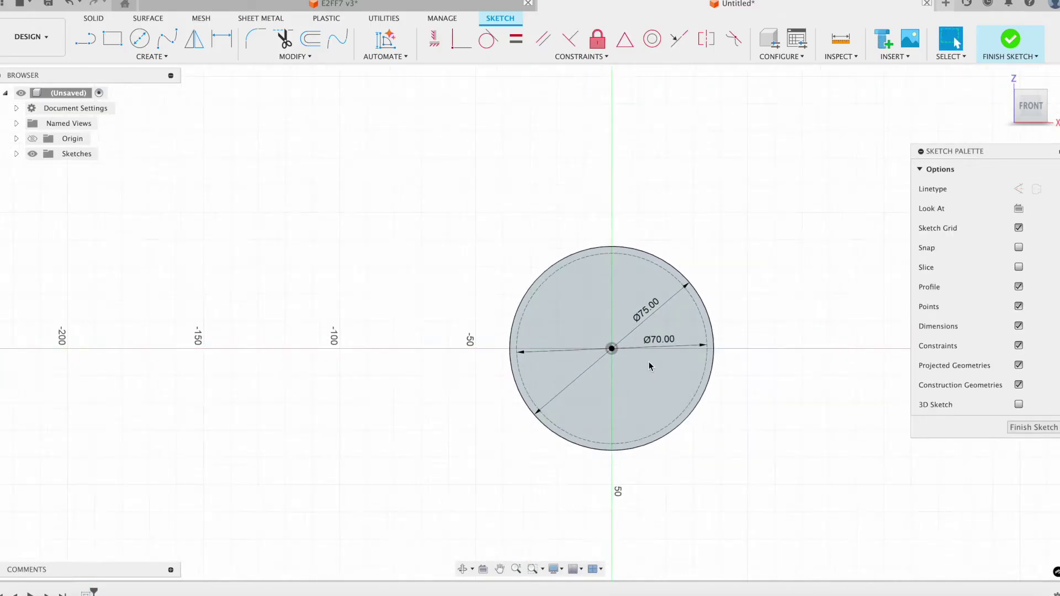
{"action": "scroll", "coordinate": [744, 355], "scroll_direction": "up", "scroll_amount": 4}
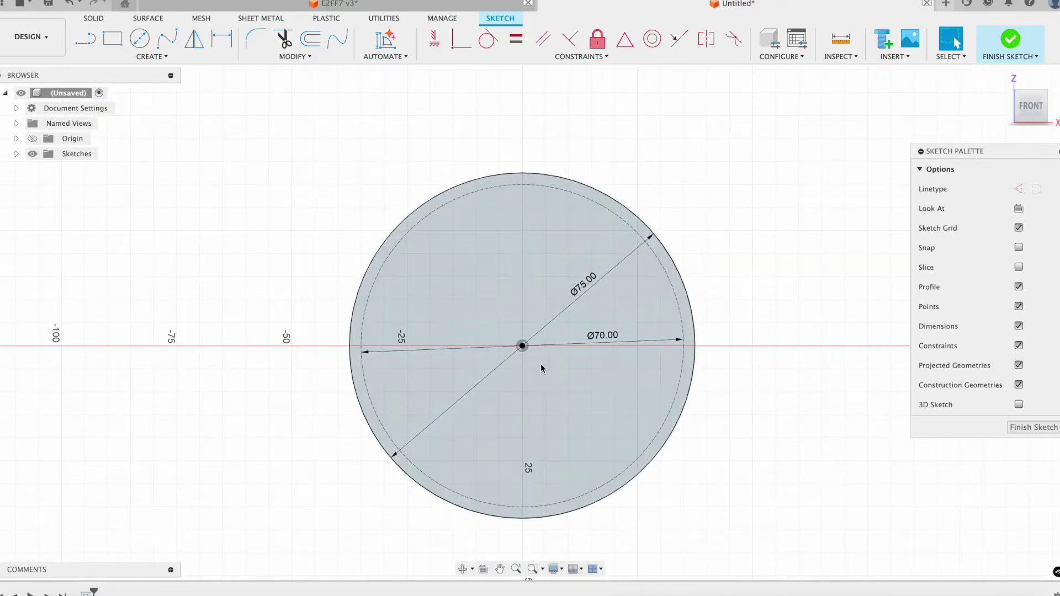
{"action": "left_click", "coordinate": [137, 47]}
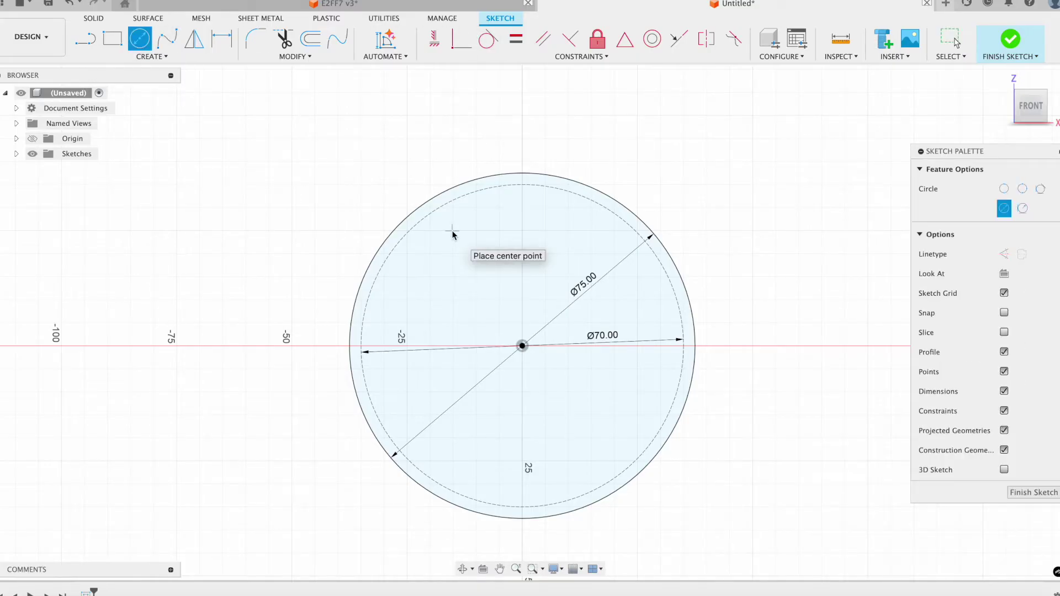
- Draw a 5 mm circle centred at the origin
{"action": "left_click", "coordinate": [523, 346]}
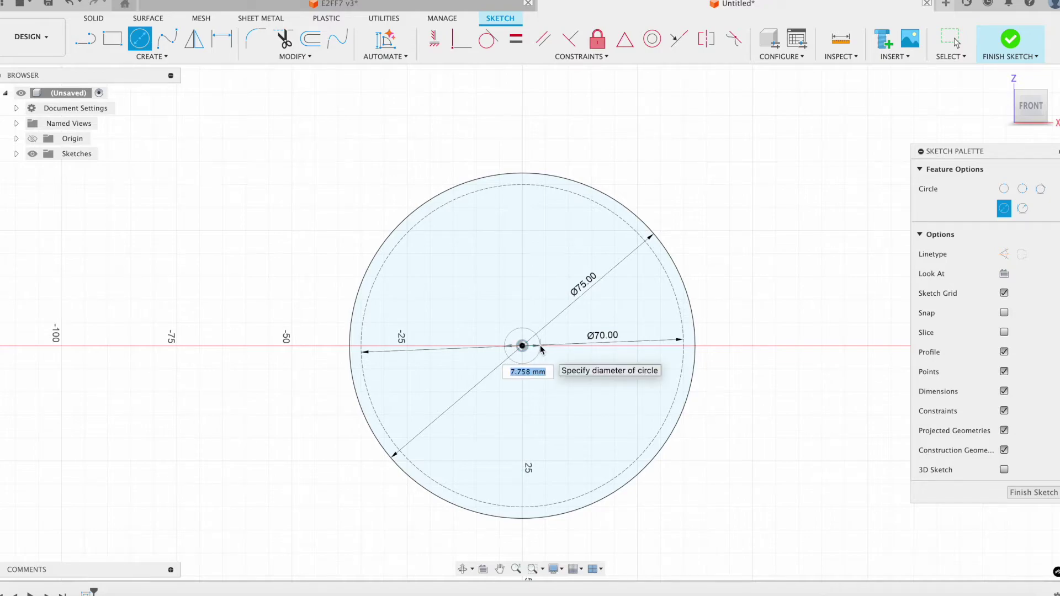
{"action": "type", "text": "5"}
{"action": "key", "text": "Return"}
{"action": "key", "text": "Escape"}
{"action": "scroll", "coordinate": [490, 327], "scroll_direction": "up", "scroll_amount": 3}
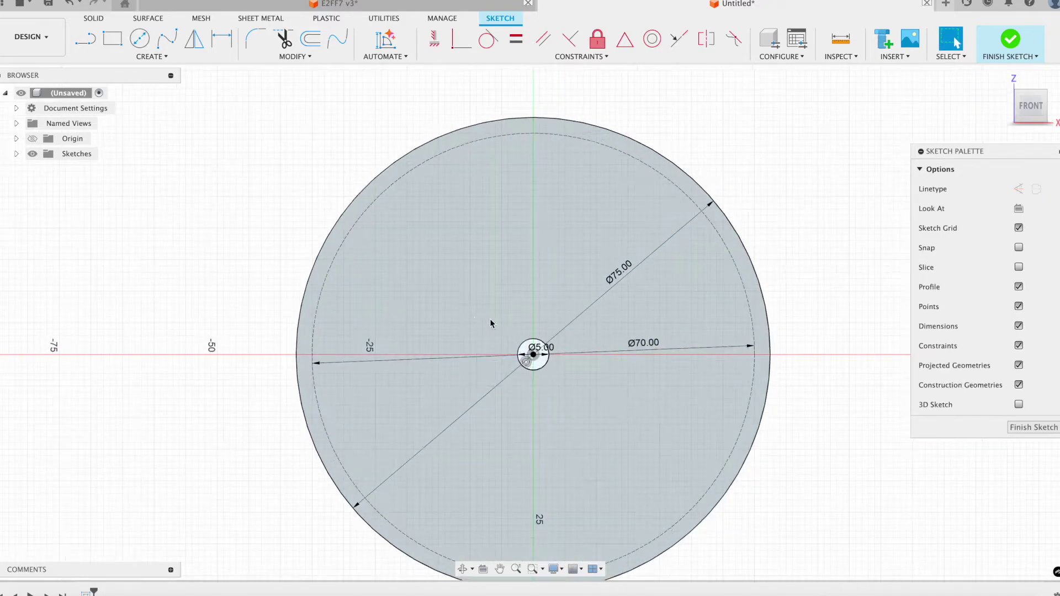
- Add a 5 mm circle on the left of the 70 mm construction circle, constrained level with the centre
{"action": "left_click", "coordinate": [148, 42]}
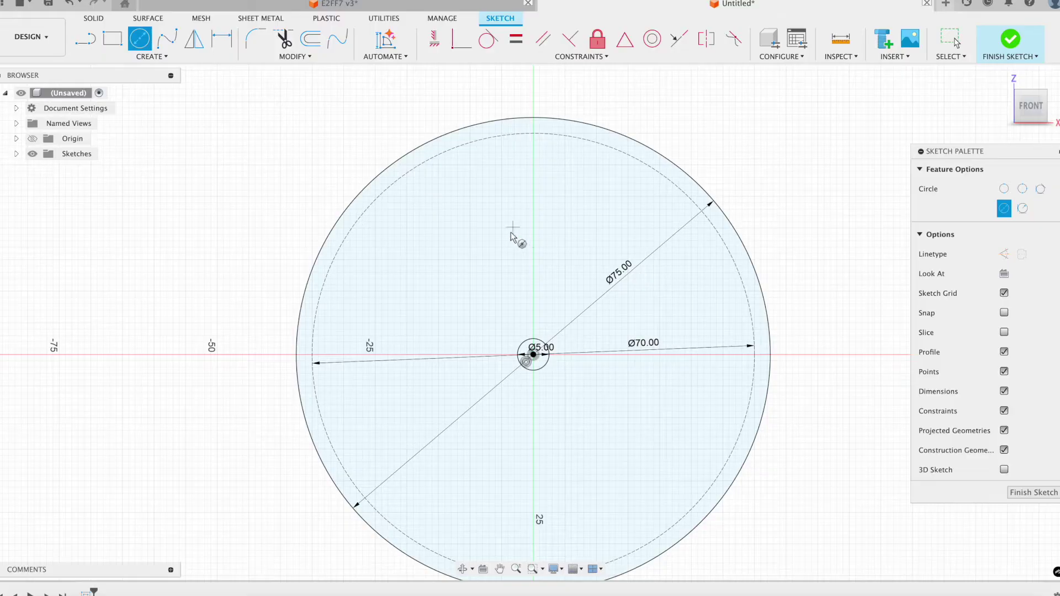
{"action": "scroll", "coordinate": [513, 237], "scroll_direction": "down", "scroll_amount": 2}
{"action": "scroll", "coordinate": [552, 371], "scroll_direction": "down", "scroll_amount": 1}
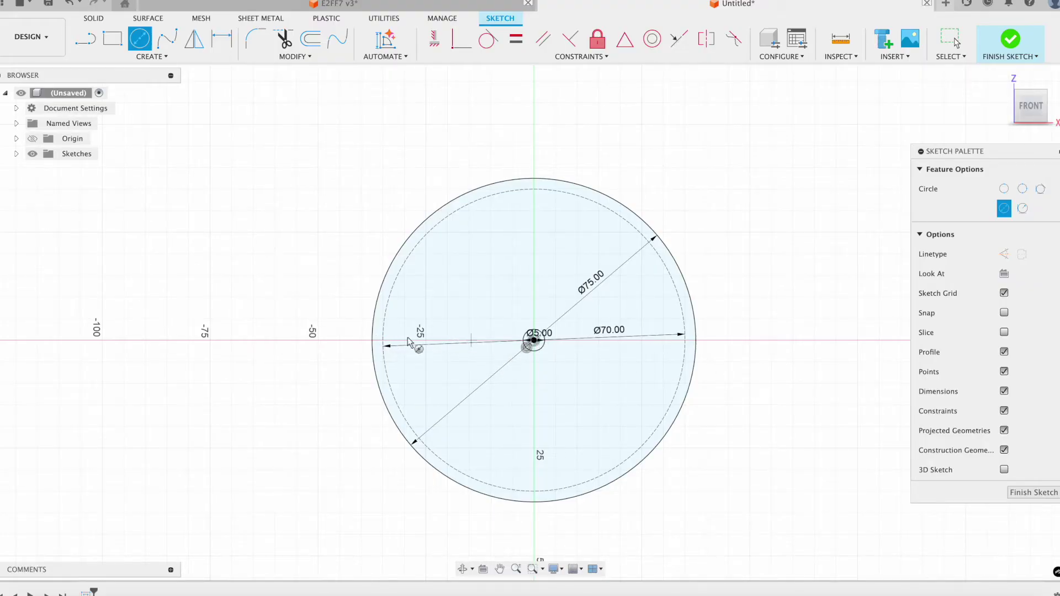
{"action": "left_click", "coordinate": [384, 341]}
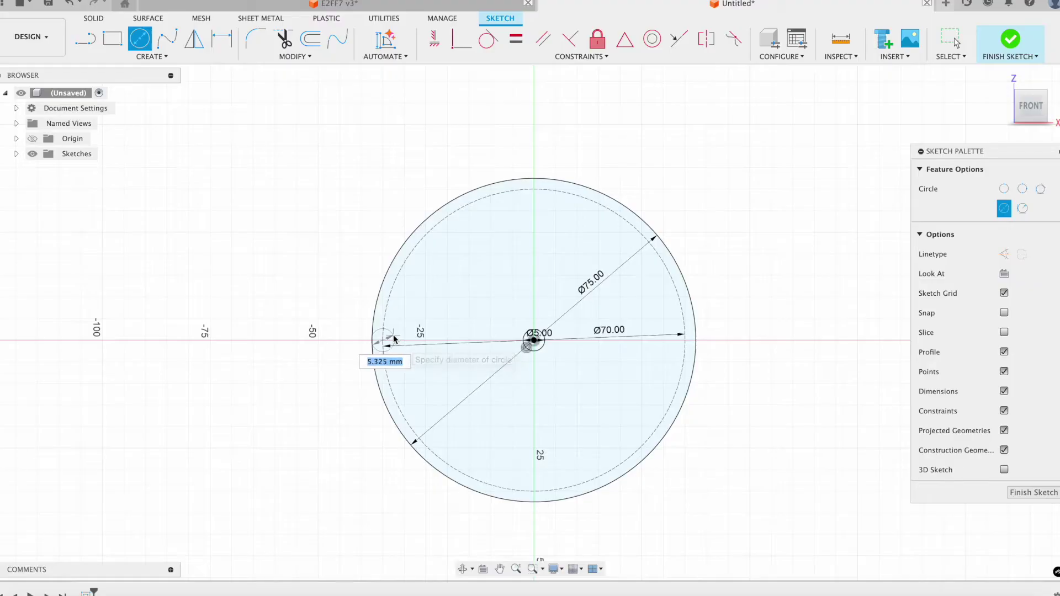
{"action": "scroll", "coordinate": [387, 342], "scroll_direction": "up", "scroll_amount": 2}
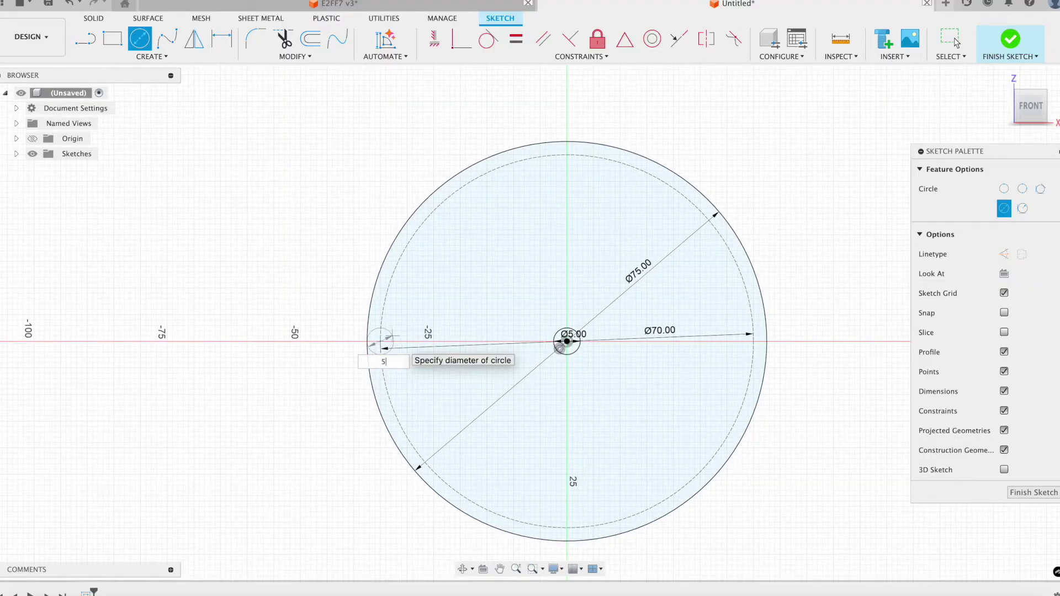
{"action": "type", "text": "5"}
{"action": "key", "text": "Return"}
{"action": "key", "text": "Escape"}
{"action": "scroll", "coordinate": [383, 339], "scroll_direction": "down", "scroll_amount": 2}
{"action": "scroll", "coordinate": [383, 340], "scroll_direction": "up", "scroll_amount": 4}
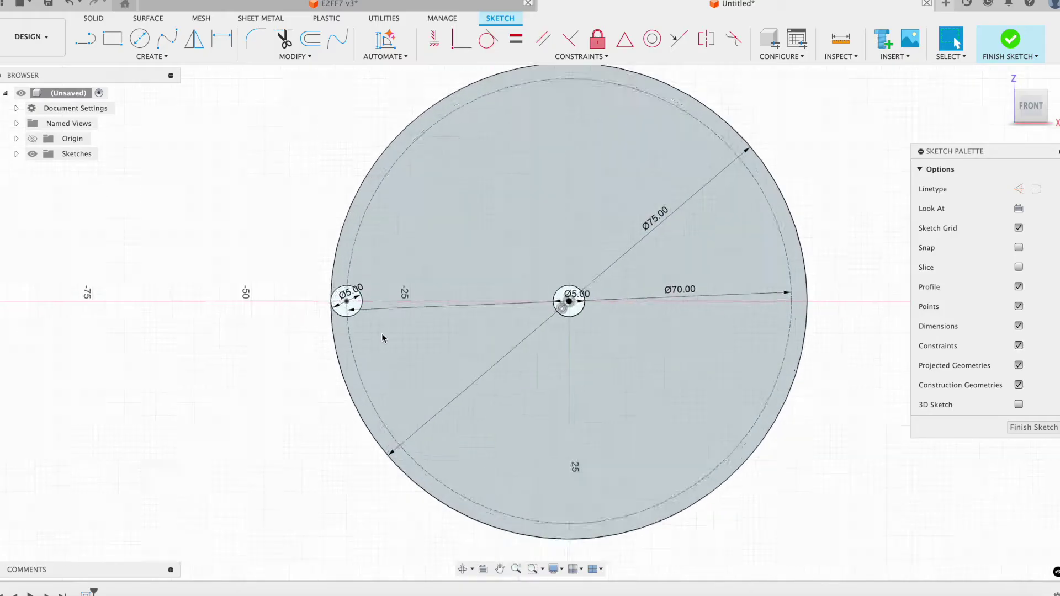
{"action": "scroll", "coordinate": [426, 336], "scroll_direction": "up", "scroll_amount": 3}
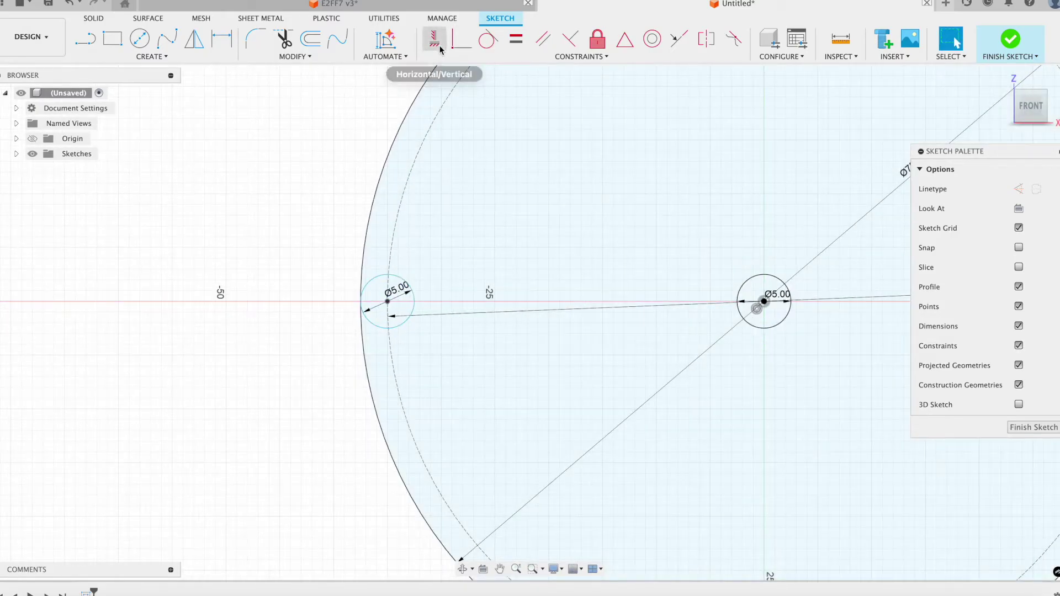
{"action": "left_click", "coordinate": [435, 40]}
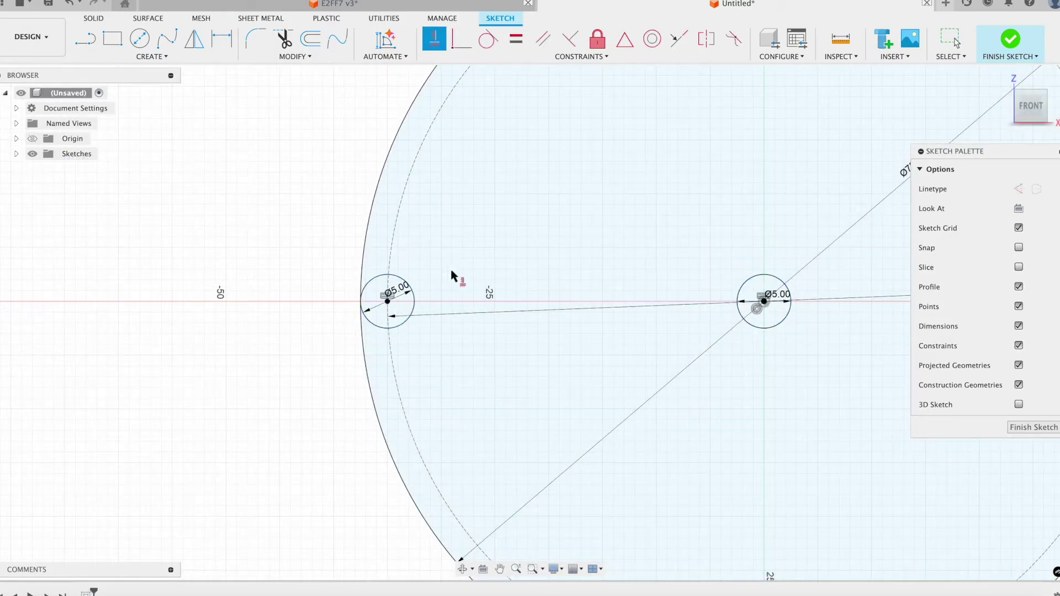
{"action": "scroll", "coordinate": [457, 279], "scroll_direction": "down", "scroll_amount": 3}
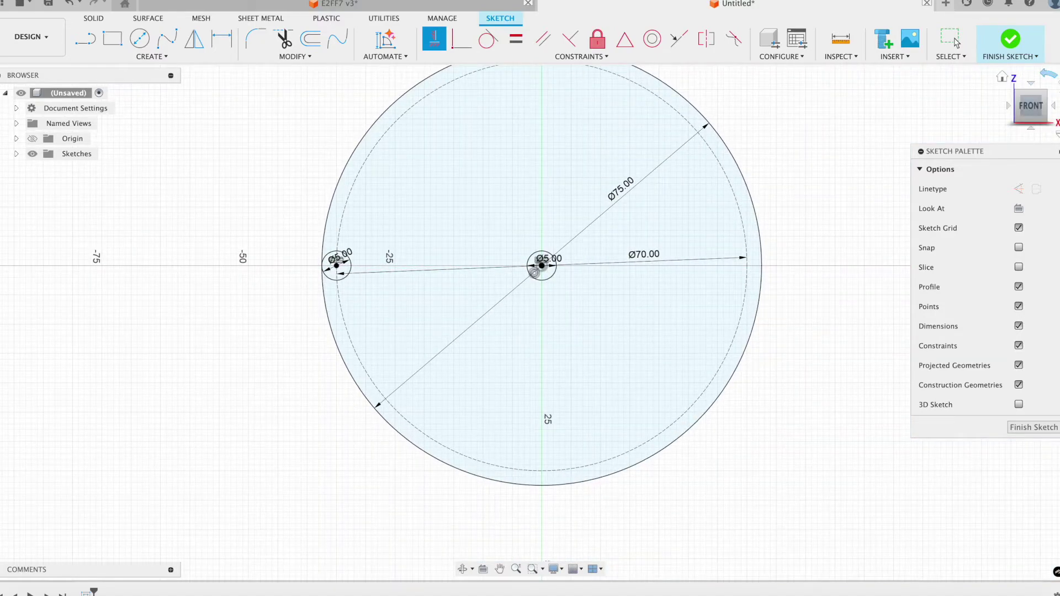
- Finish the sketch and extrude the disc profile as a new component
{"action": "left_click", "coordinate": [1005, 45]}
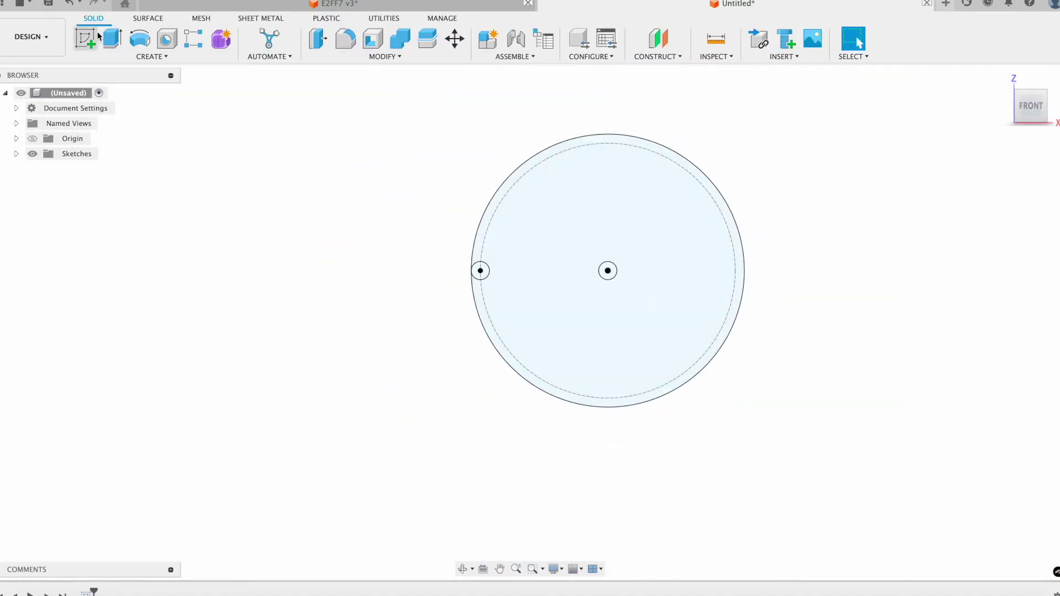
{"action": "left_click", "coordinate": [112, 38]}
{"action": "left_click", "coordinate": [632, 254]}
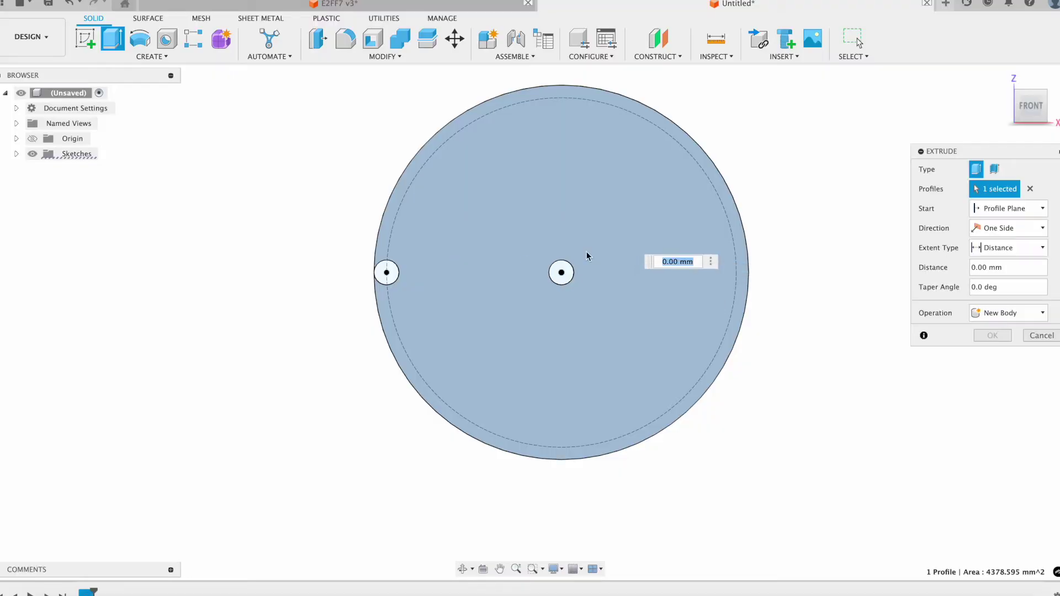
{"action": "left_click", "coordinate": [986, 314]}
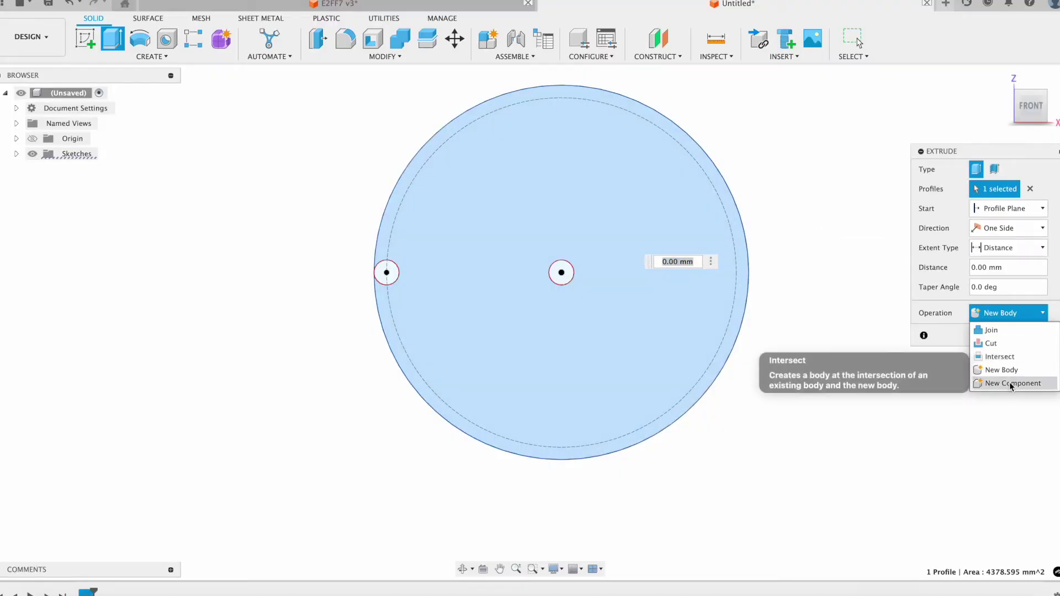
{"action": "left_click", "coordinate": [1011, 383]}
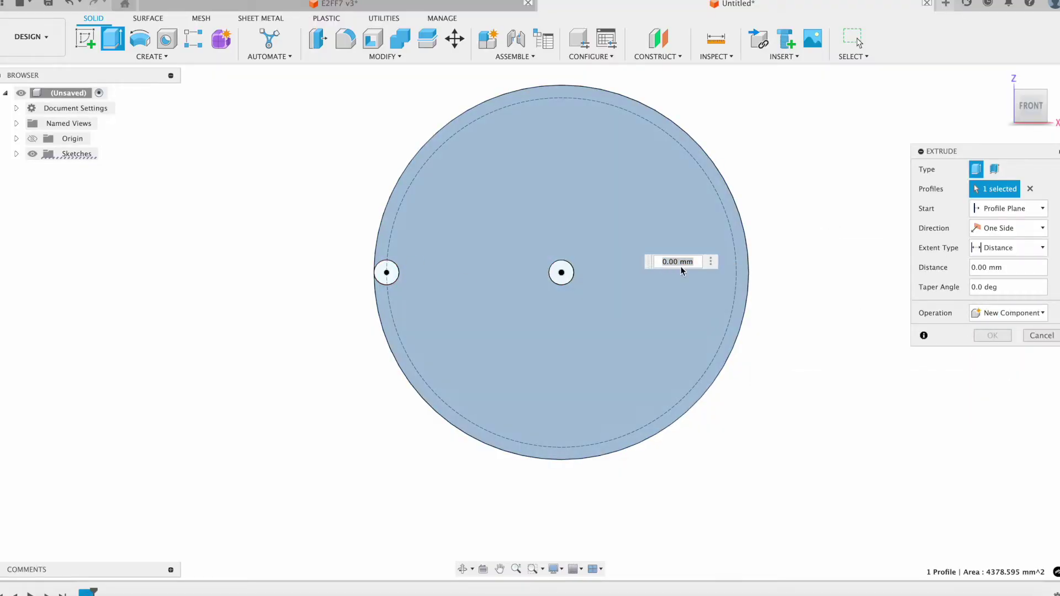
{"action": "left_click", "coordinate": [676, 261]}
{"action": "type", "text": "3"}
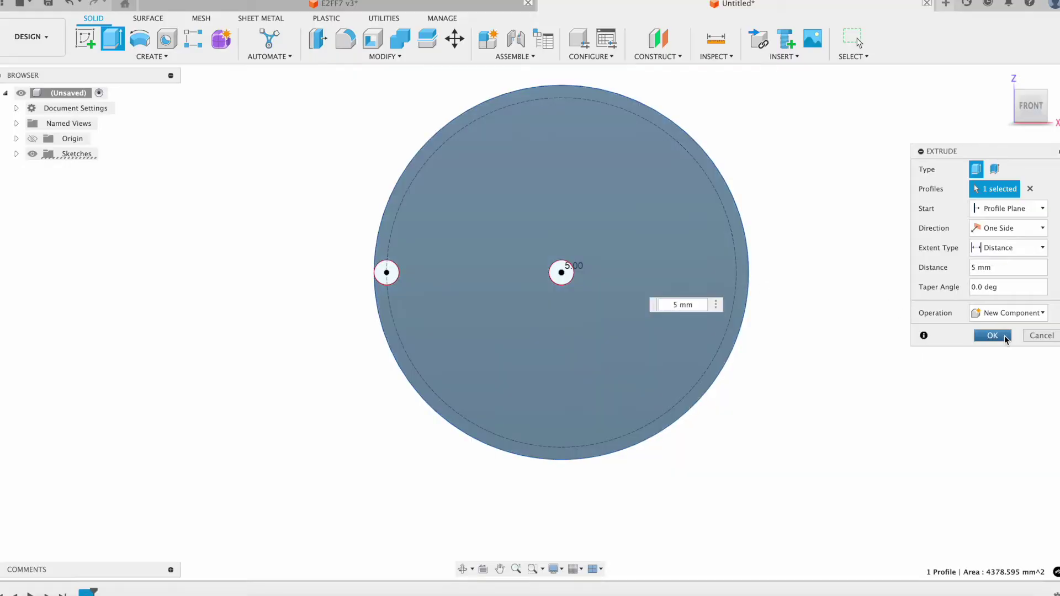
{"action": "left_click", "coordinate": [992, 335]}
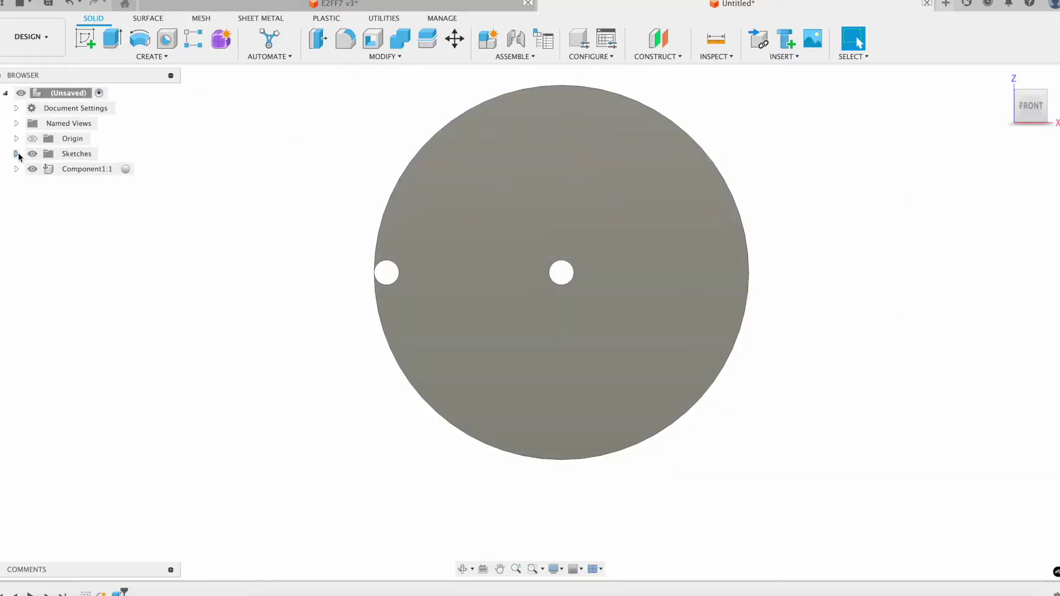
- Extrude the small edge circle 10 mm joined to the disc as a pin, and hide Sketch1
{"action": "left_click", "coordinate": [16, 154]}
{"action": "left_click", "coordinate": [43, 169]}
{"action": "left_click", "coordinate": [113, 38]}
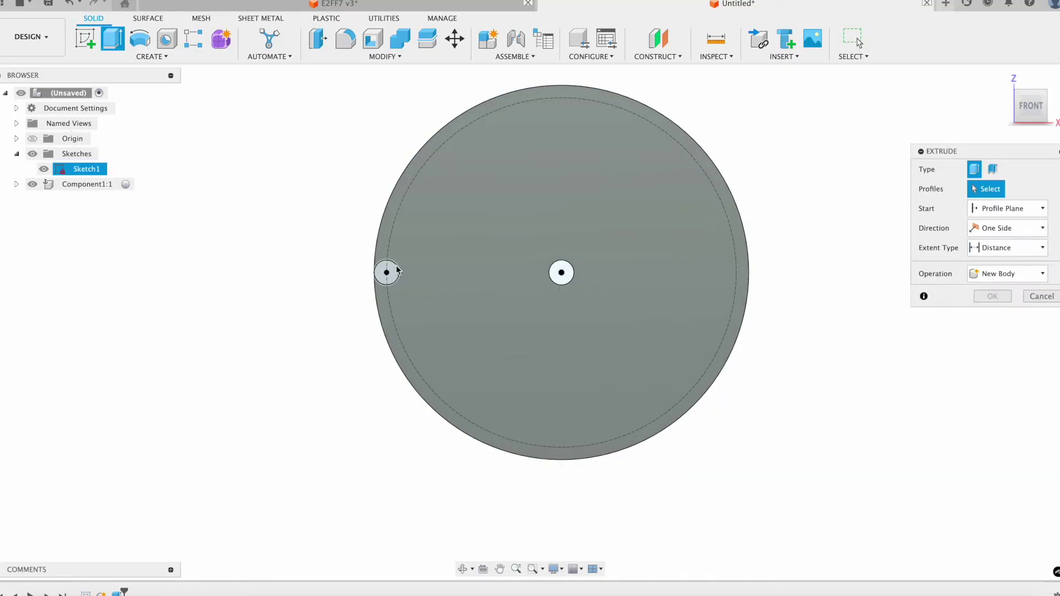
{"action": "left_click", "coordinate": [396, 270]}
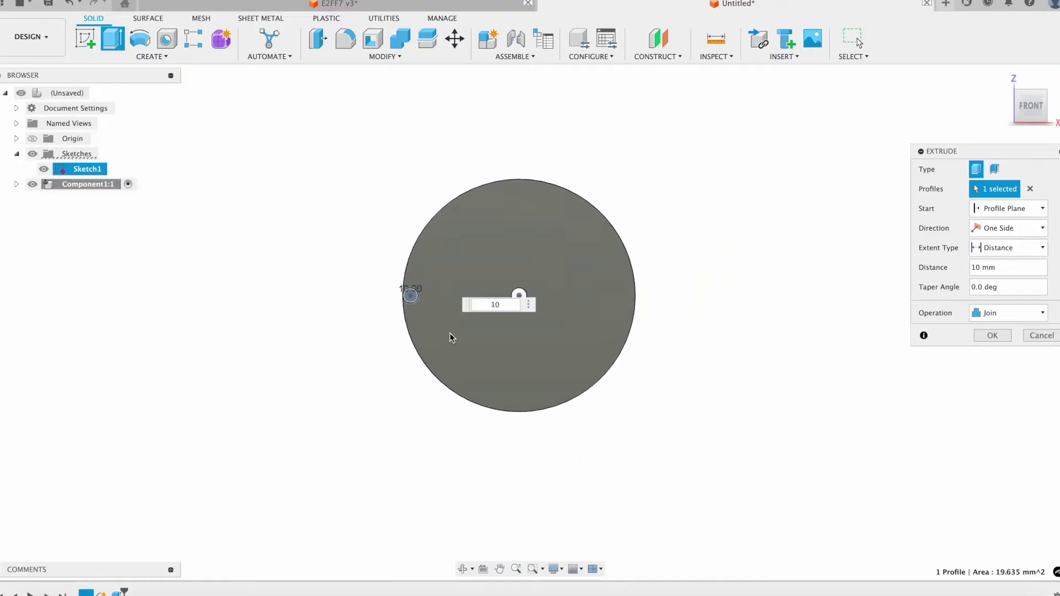
{"action": "left_click", "coordinate": [992, 335]}
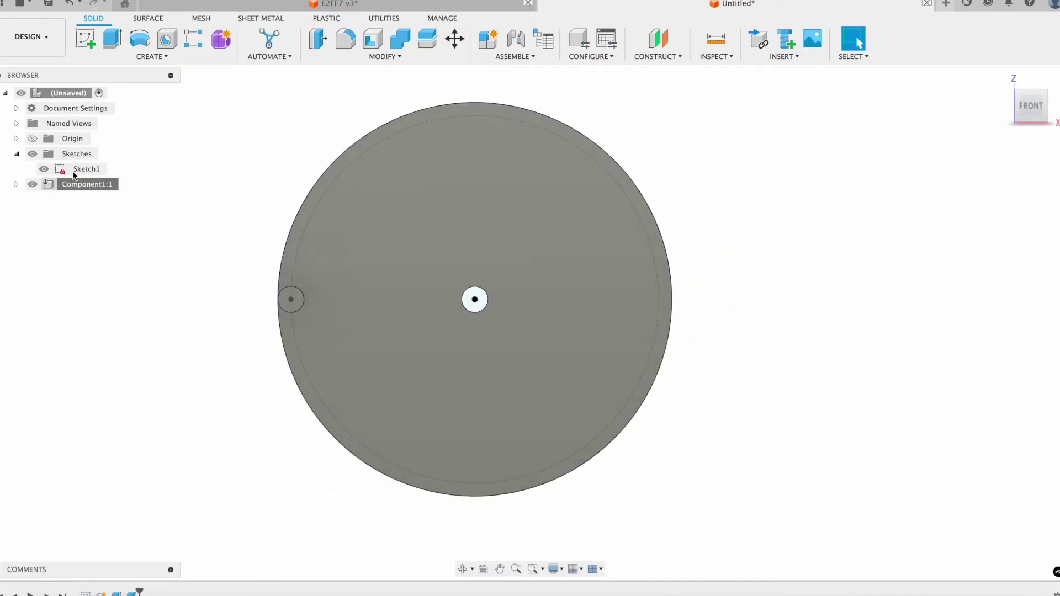
{"action": "left_click", "coordinate": [44, 169]}
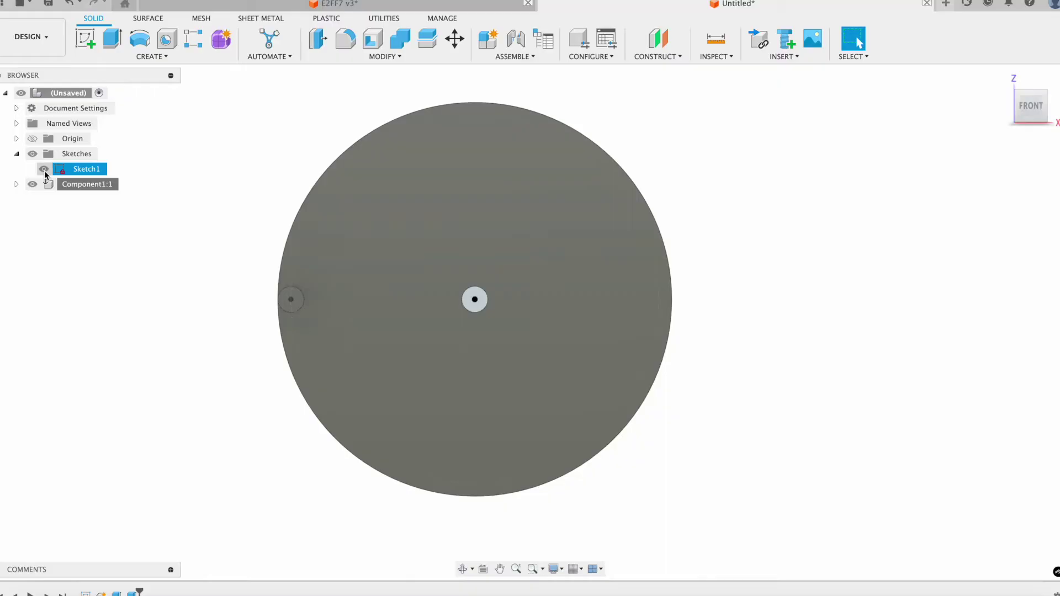
{"action": "scroll", "coordinate": [461, 397], "scroll_direction": "down", "scroll_amount": 3}
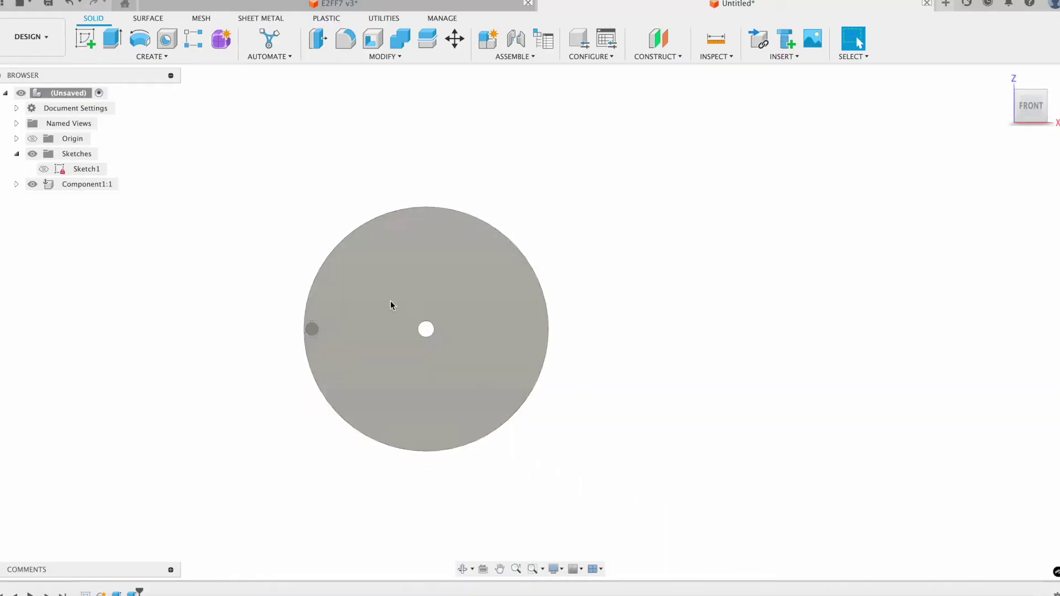
{"action": "left_click", "coordinate": [22, 157]}
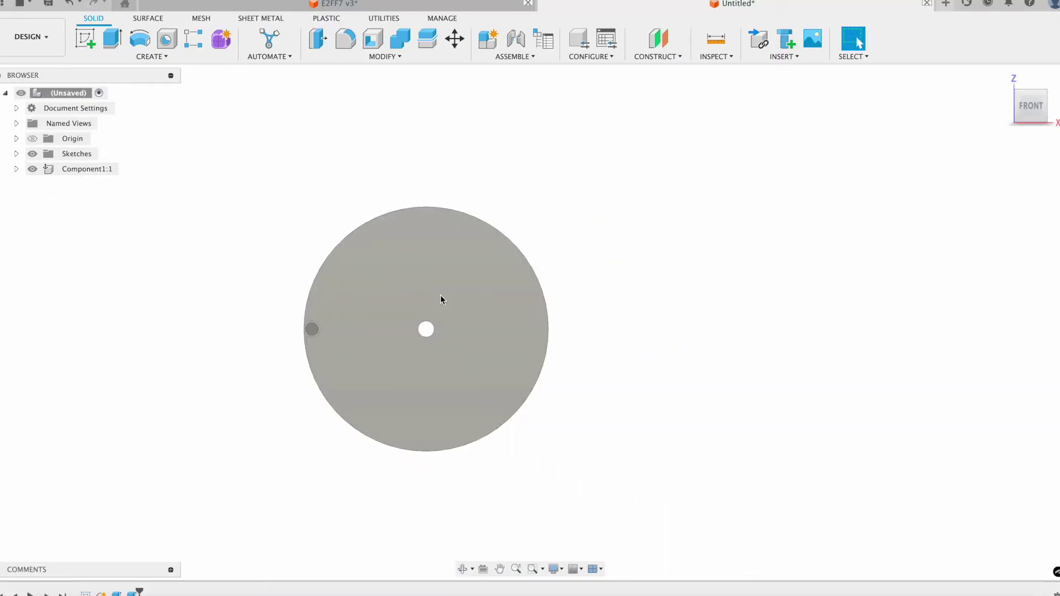
- Start a sketch on the disc's front face and project the pin circle into it
{"action": "left_click", "coordinate": [84, 38]}
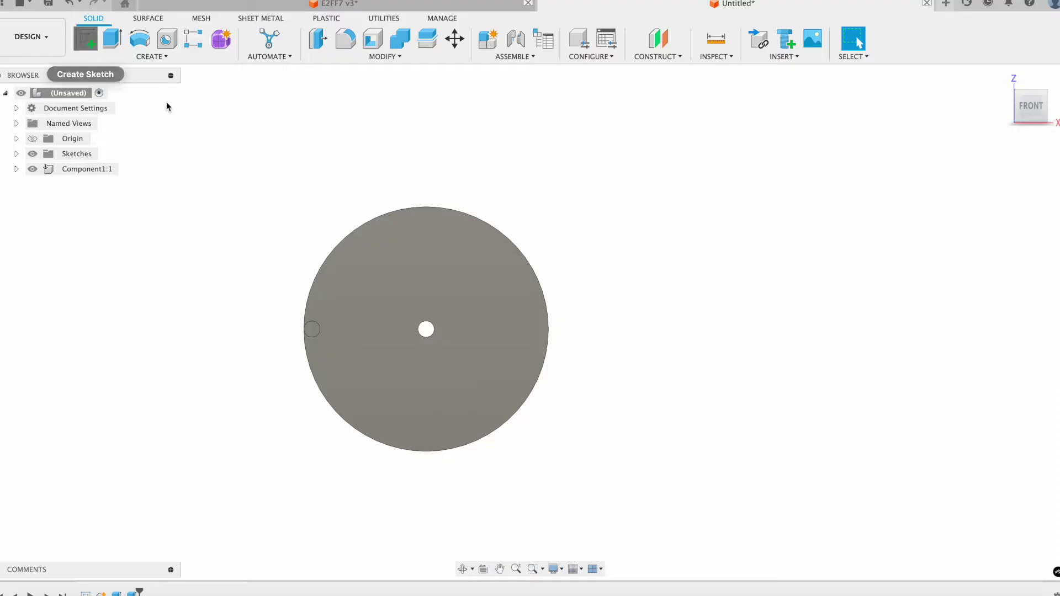
{"action": "left_click", "coordinate": [538, 350]}
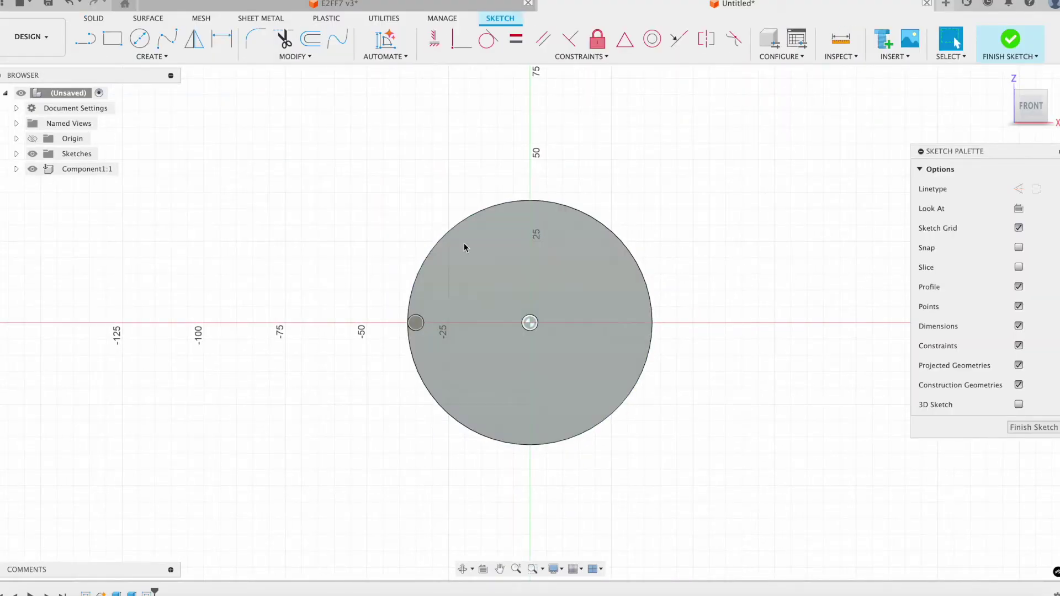
{"action": "left_click", "coordinate": [127, 58]}
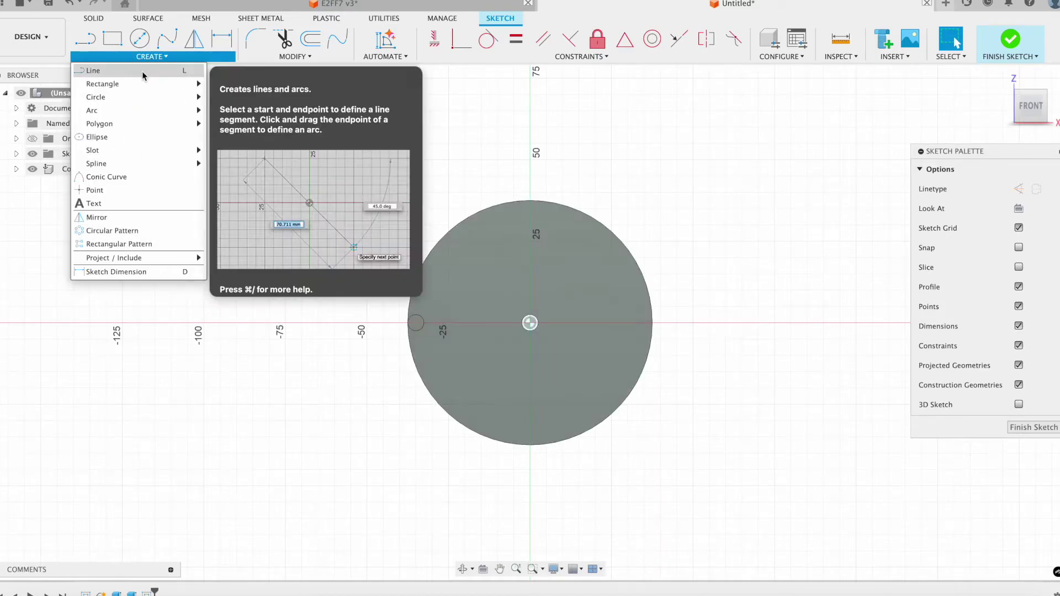
{"action": "mouse_move", "coordinate": [139, 111]}
{"action": "mouse_move", "coordinate": [125, 153]}
{"action": "left_click", "coordinate": [239, 150]}
{"action": "key", "text": "Escape"}
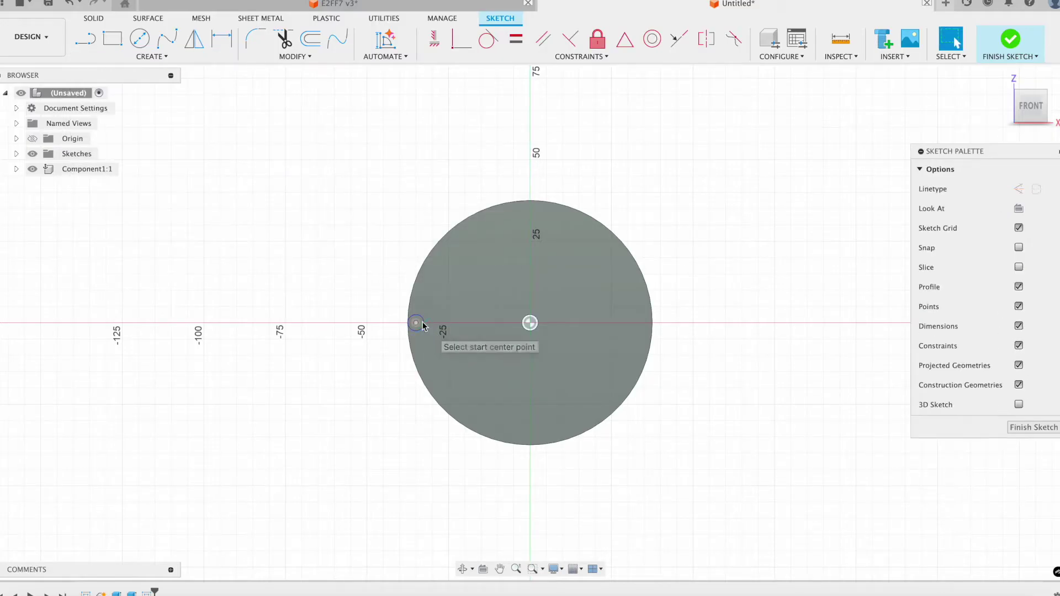
{"action": "key", "text": "p"}
{"action": "scroll", "coordinate": [425, 329], "scroll_direction": "up", "scroll_amount": 2}
{"action": "left_click", "coordinate": [428, 321]}
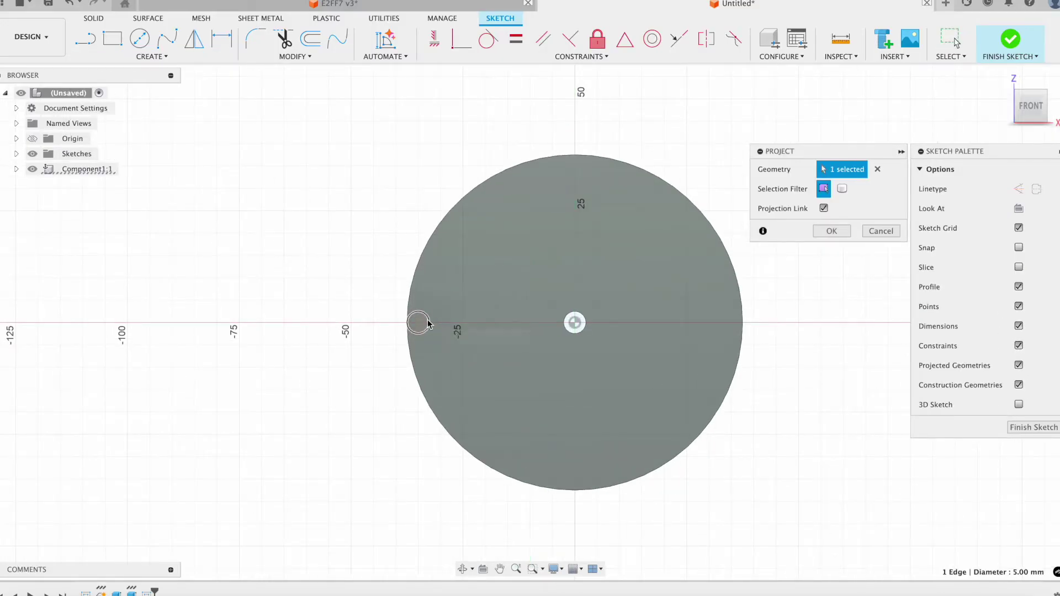
{"action": "left_click", "coordinate": [831, 231]}
- Draw a horizontal center-to-center slot 100 mm long and 10 mm wide from the pin
{"action": "left_click", "coordinate": [150, 56]}
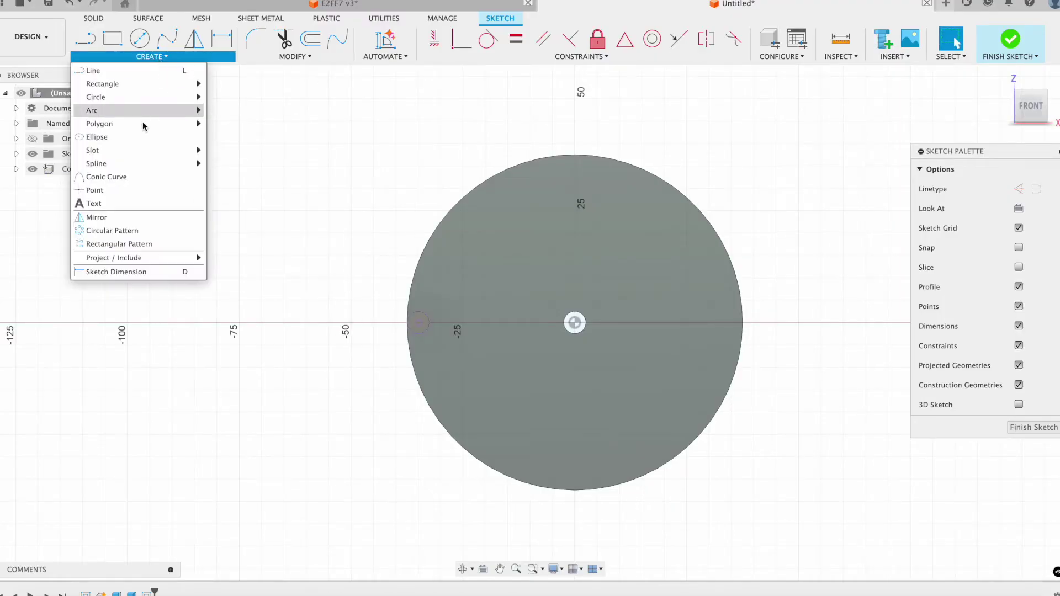
{"action": "mouse_move", "coordinate": [128, 155]}
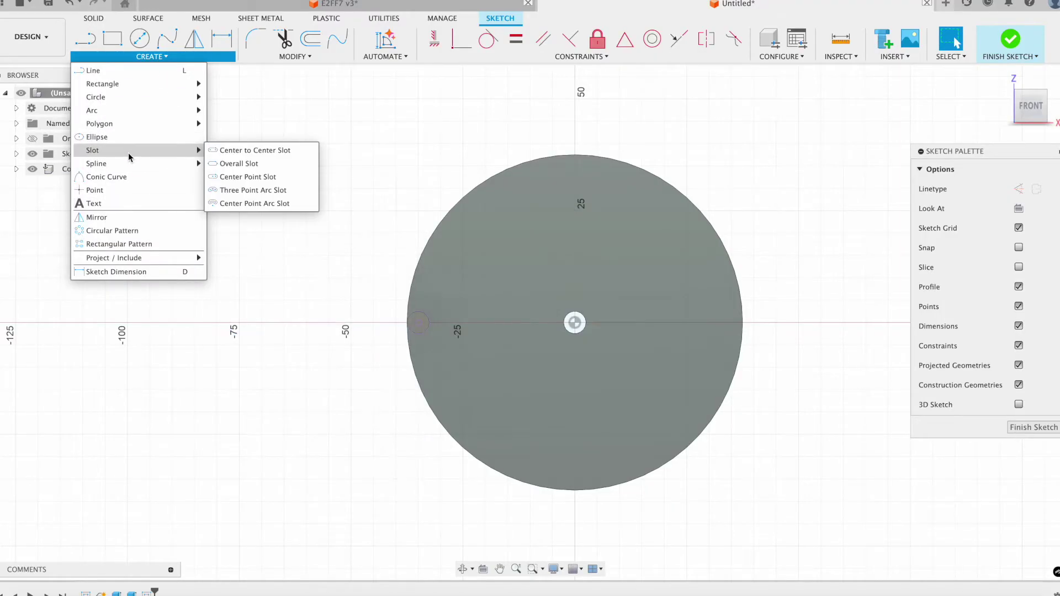
{"action": "left_click", "coordinate": [237, 150]}
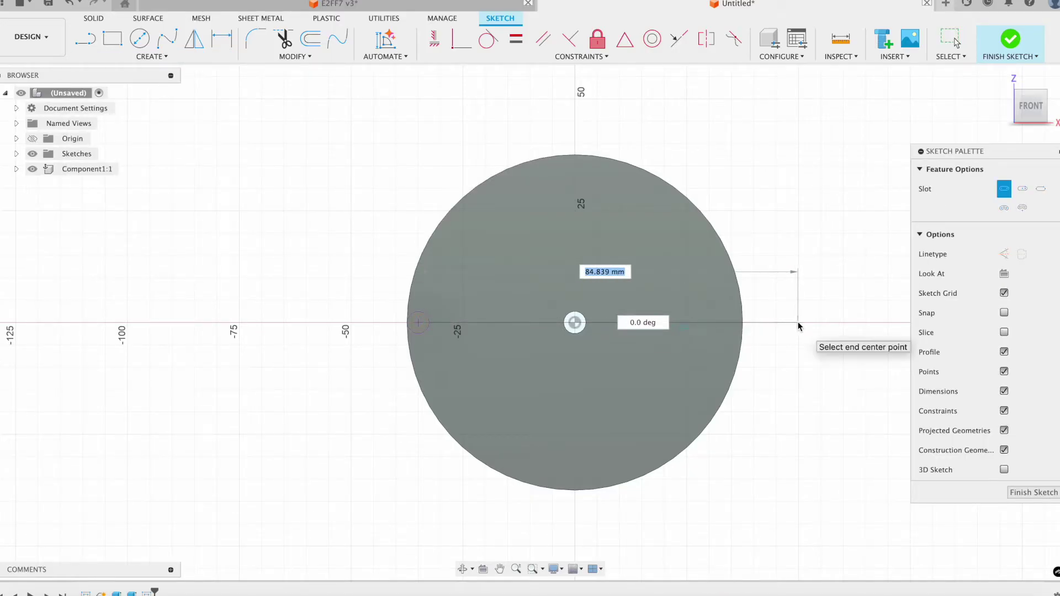
{"action": "key", "text": "Tab"}
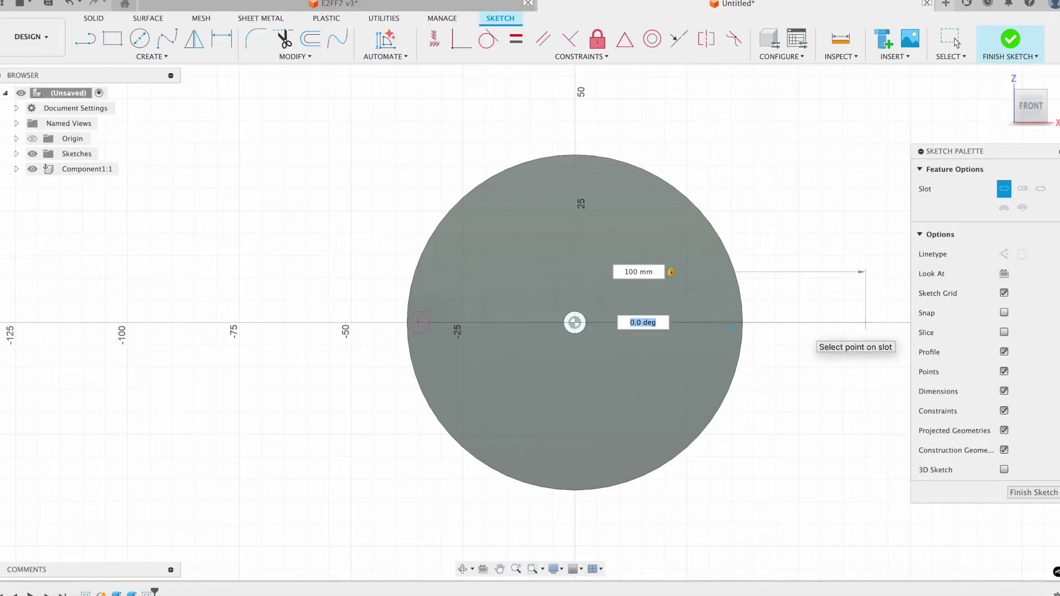
{"action": "key", "text": "Return"}
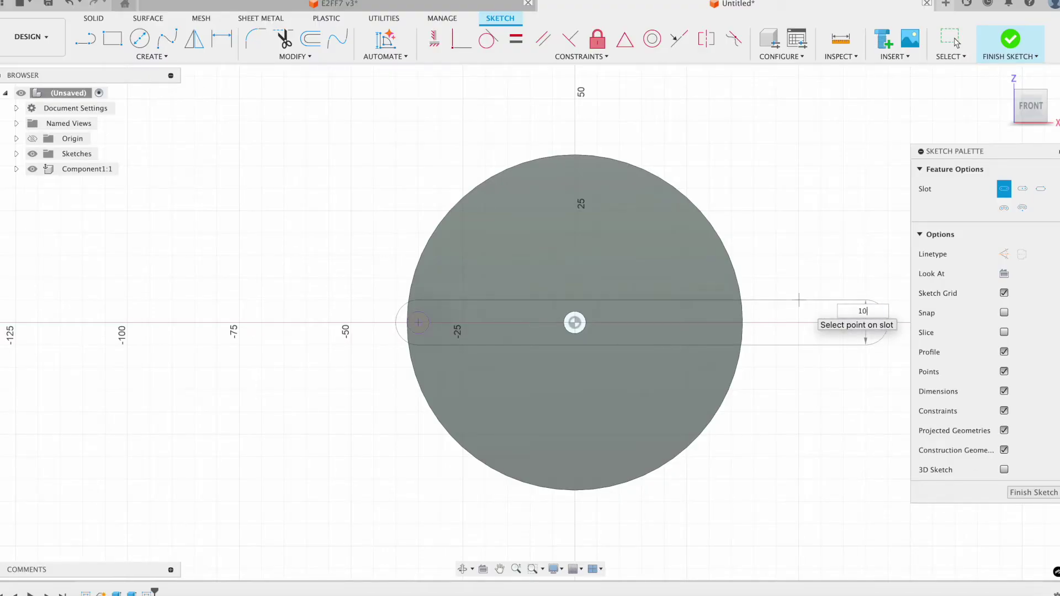
{"action": "type", "text": "10"}
{"action": "key", "text": "Return"}
{"action": "scroll", "coordinate": [608, 310], "scroll_direction": "down", "scroll_amount": 2}
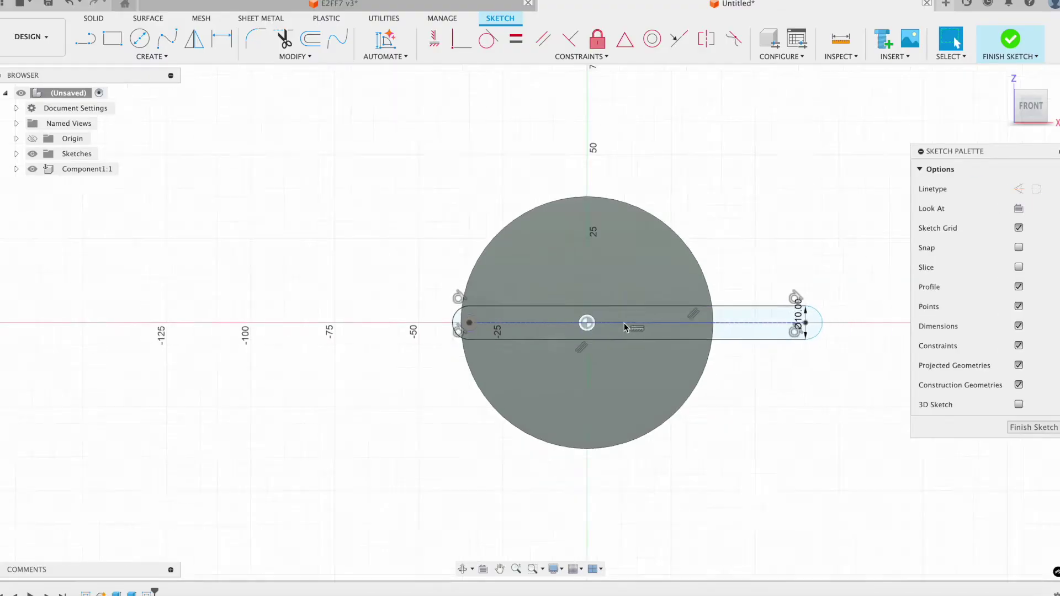
{"action": "scroll", "coordinate": [821, 344], "scroll_direction": "up", "scroll_amount": 2}
- Dimension the distance between the slot's two end centres as 100 mm
{"action": "key", "text": "d"}
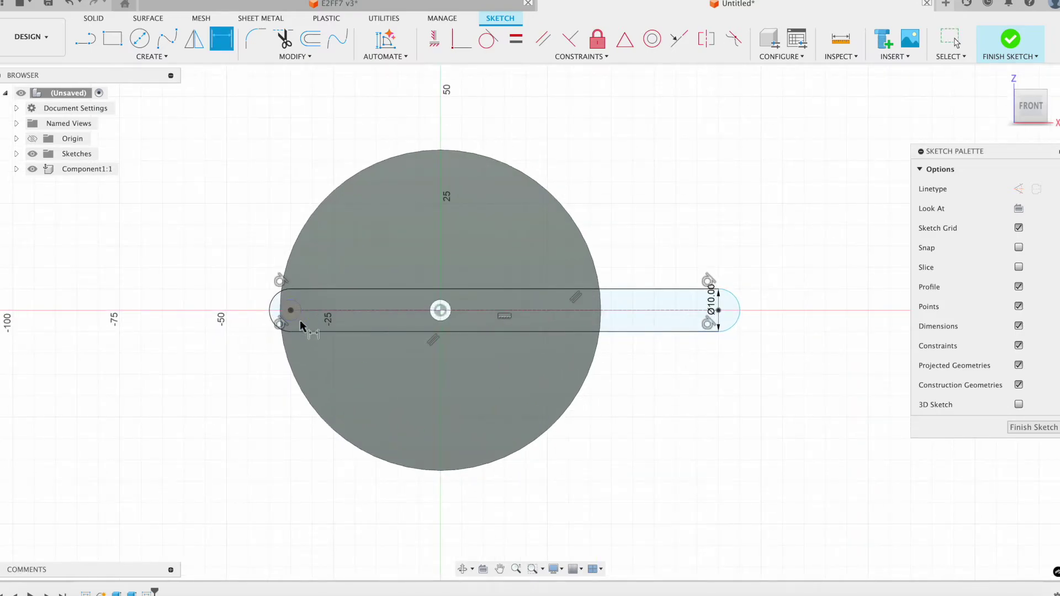
{"action": "left_click", "coordinate": [291, 311]}
{"action": "left_click", "coordinate": [718, 311]}
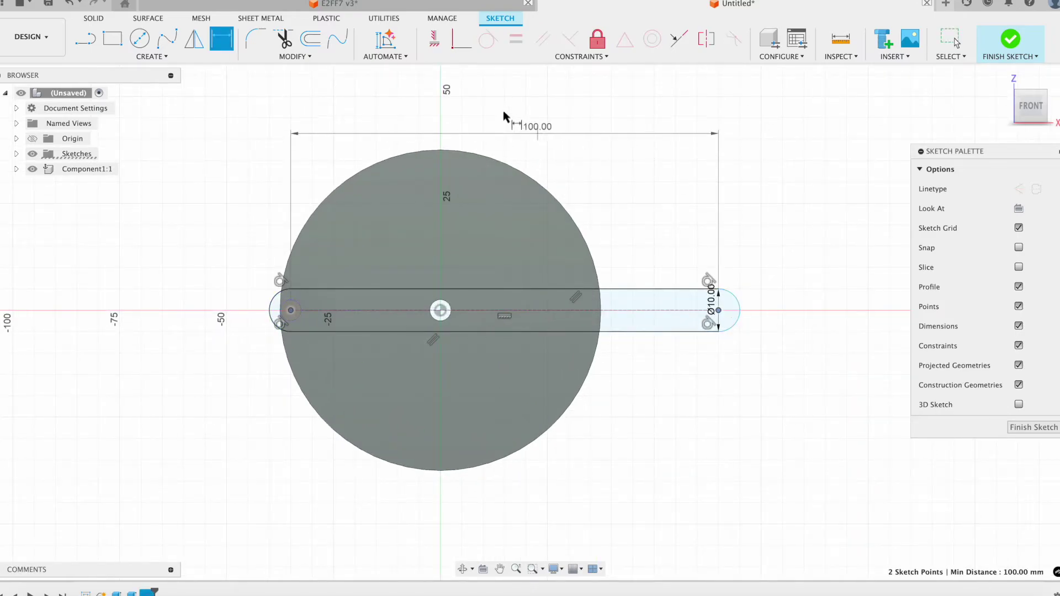
{"action": "left_click", "coordinate": [498, 106]}
{"action": "key", "text": "Return"}
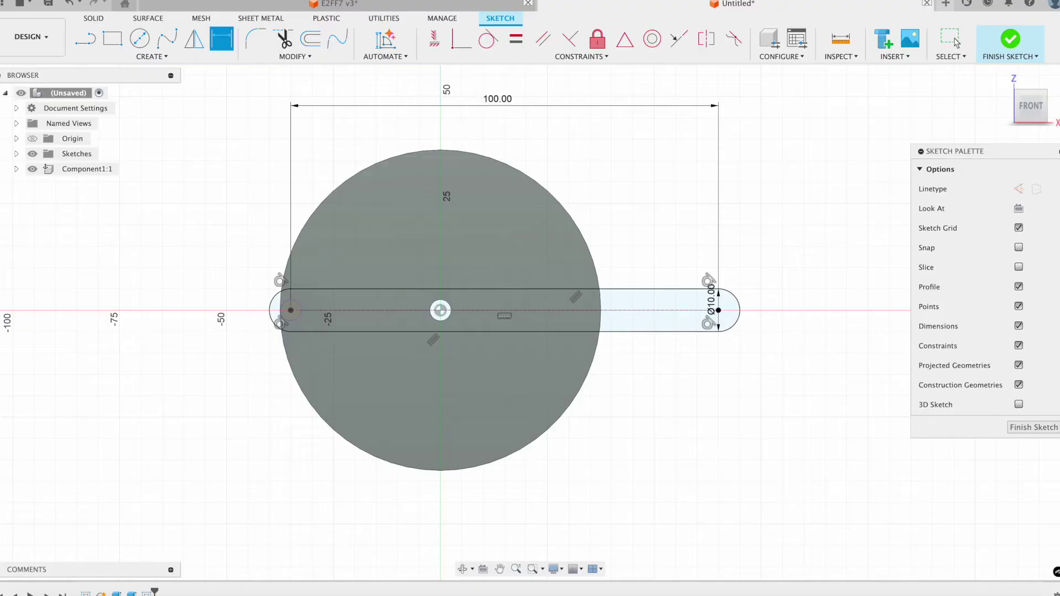
{"action": "left_click", "coordinate": [140, 39]}
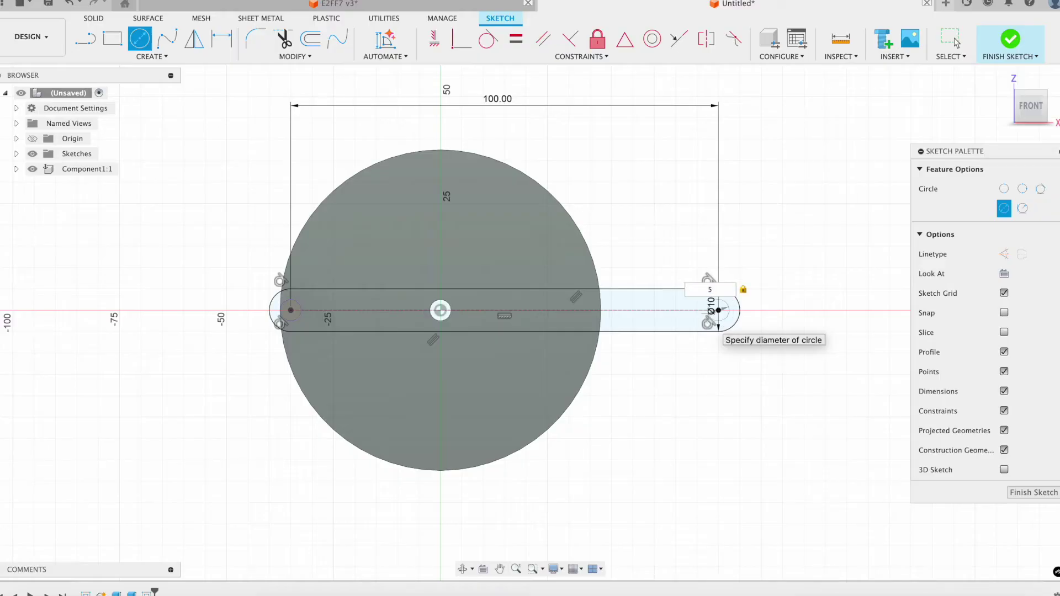
- Place a Ø5 mm circle at the slot's right-end centre, then finish the sketch
{"action": "key", "text": "Return"}
{"action": "key", "text": "Escape"}
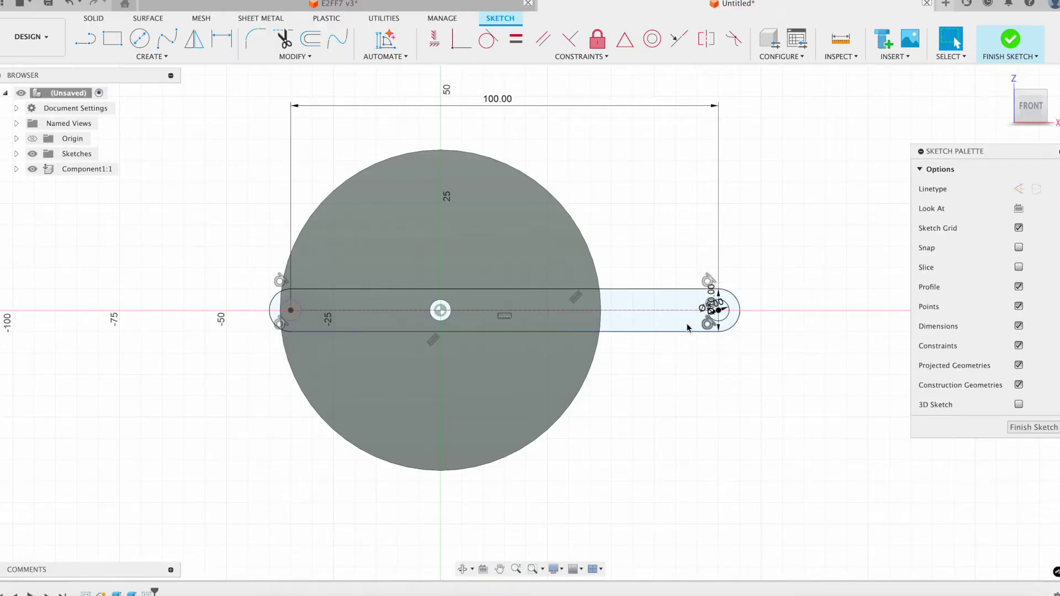
{"action": "scroll", "coordinate": [675, 308], "scroll_direction": "down", "scroll_amount": 3}
{"action": "scroll", "coordinate": [677, 303], "scroll_direction": "up", "scroll_amount": 4}
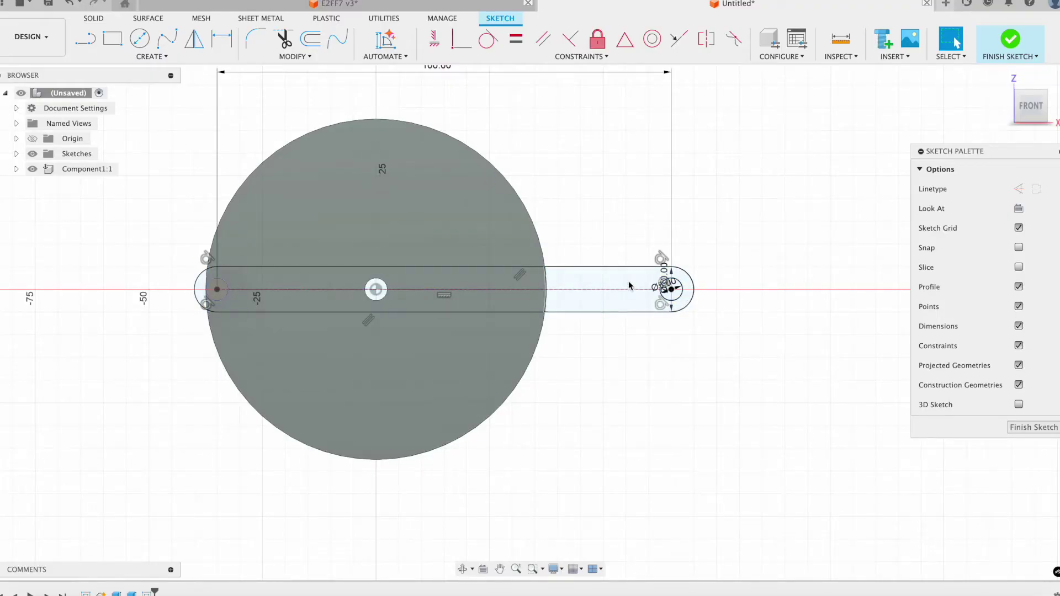
{"action": "scroll", "coordinate": [351, 262], "scroll_direction": "down", "scroll_amount": 2}
{"action": "scroll", "coordinate": [349, 261], "scroll_direction": "up", "scroll_amount": 2}
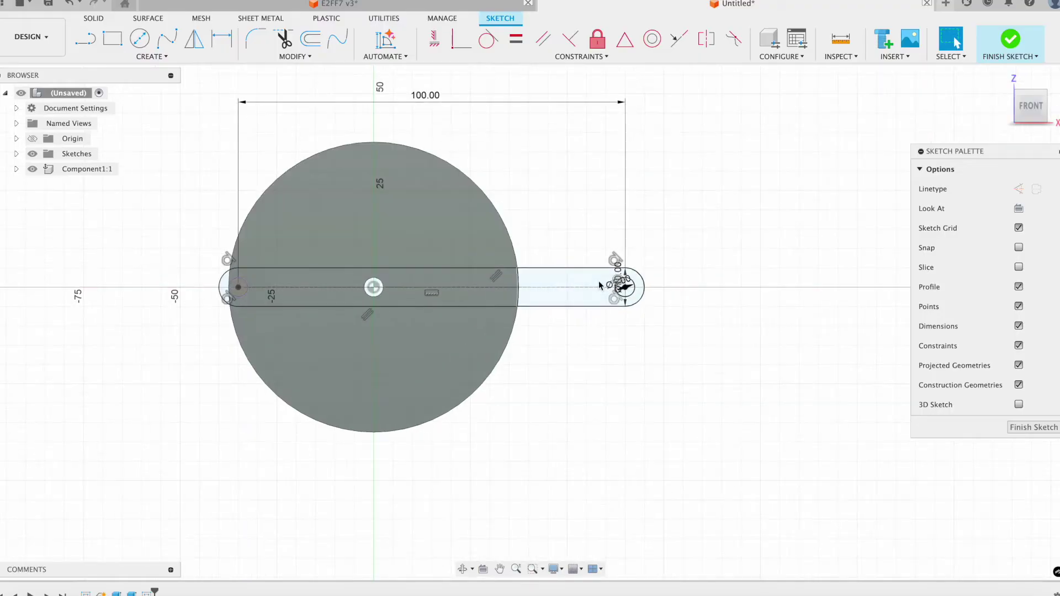
{"action": "left_click", "coordinate": [1010, 48]}
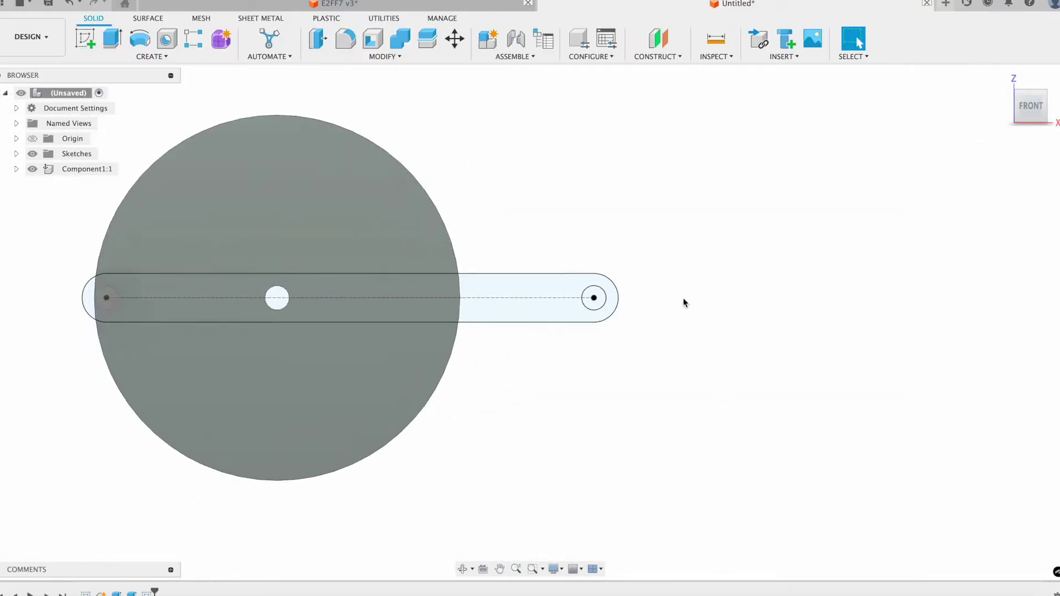
- Extrude the slot's three profiles 5 mm as a new component, forming the rod Component2
{"action": "left_click", "coordinate": [112, 39]}
{"action": "scroll", "coordinate": [227, 298], "scroll_direction": "up", "scroll_amount": 2}
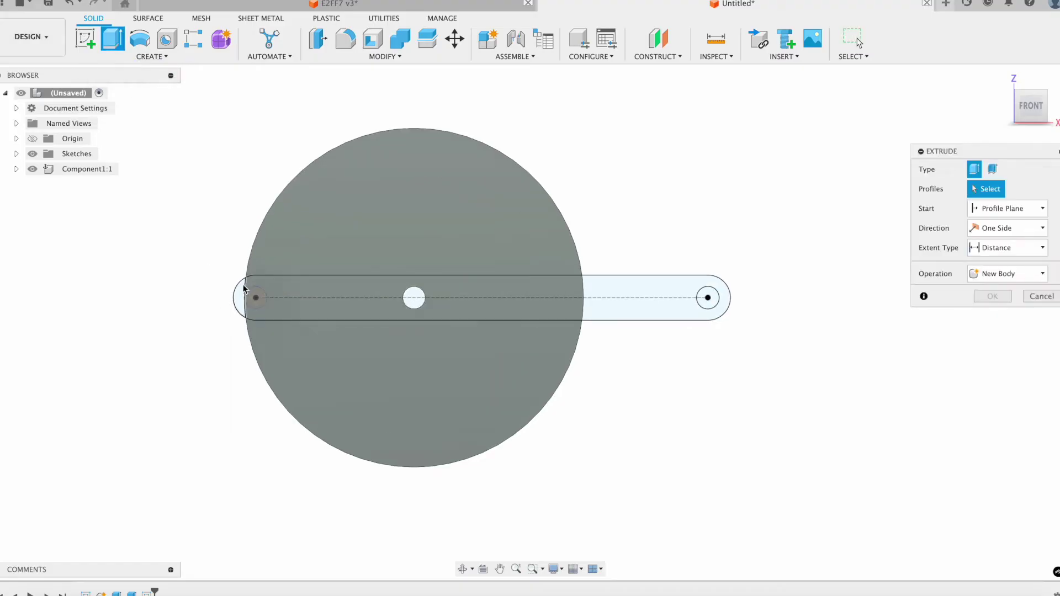
{"action": "left_click", "coordinate": [243, 295]}
{"action": "left_click", "coordinate": [282, 283]}
{"action": "left_click", "coordinate": [685, 304]}
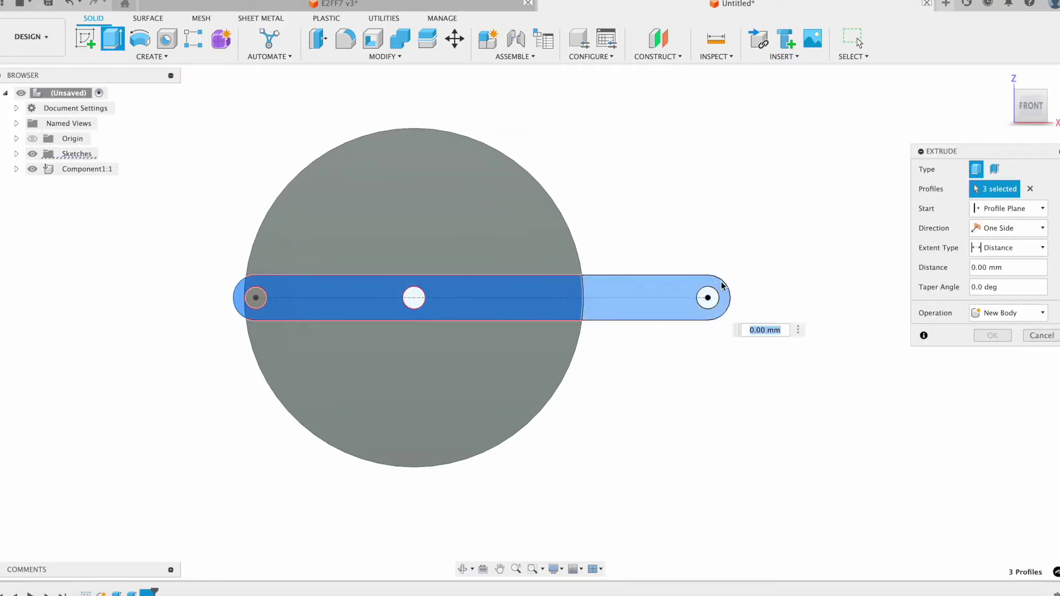
{"action": "middle_click_drag", "start_coordinate": [664, 390], "coordinate": [646, 423], "text": "shift"}
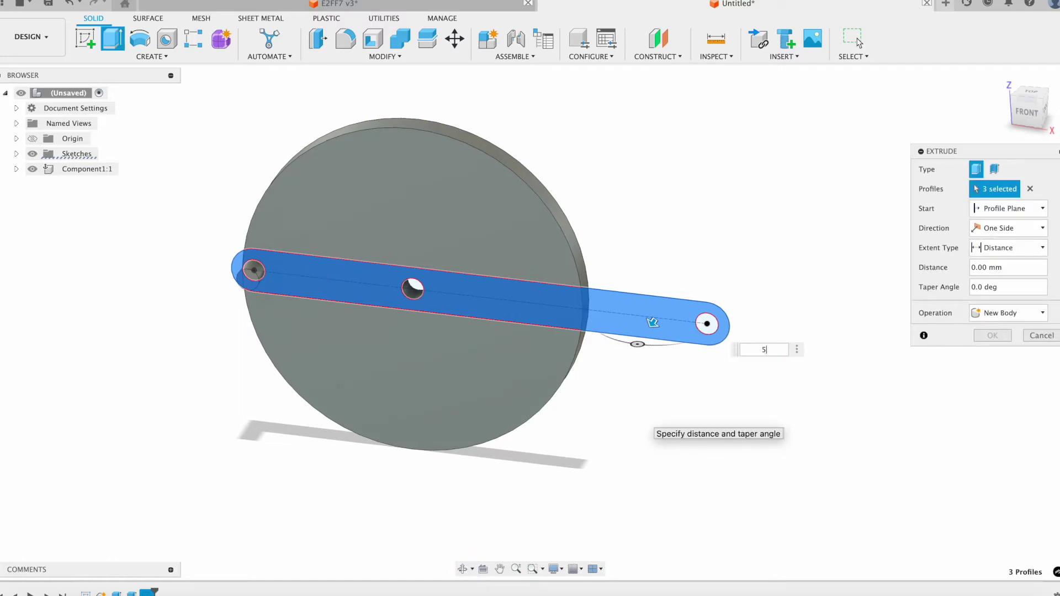
{"action": "left_click", "coordinate": [1008, 313]}
{"action": "left_click", "coordinate": [1010, 387]}
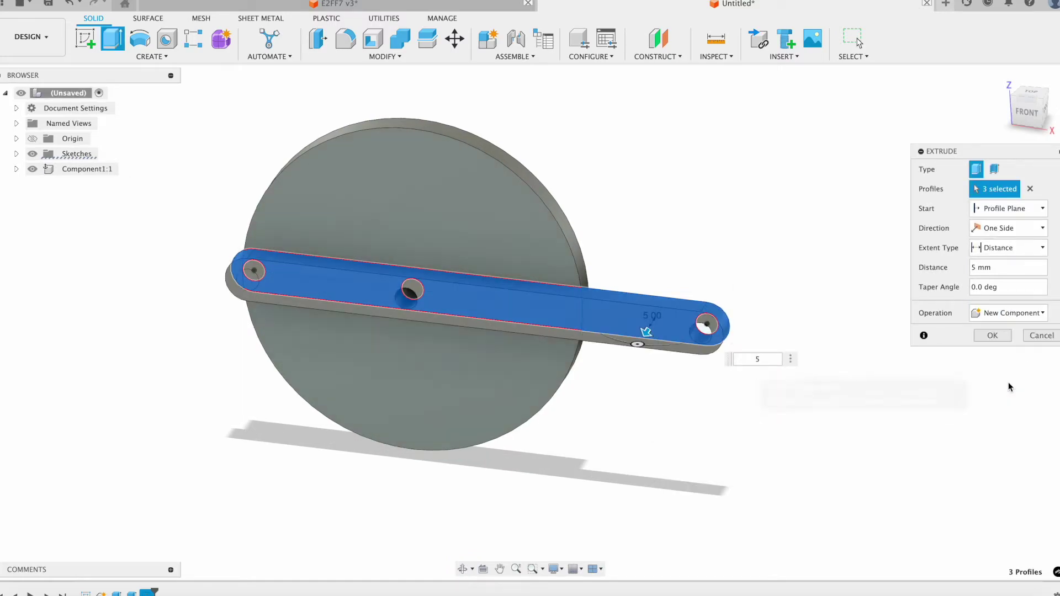
{"action": "left_click", "coordinate": [997, 337]}
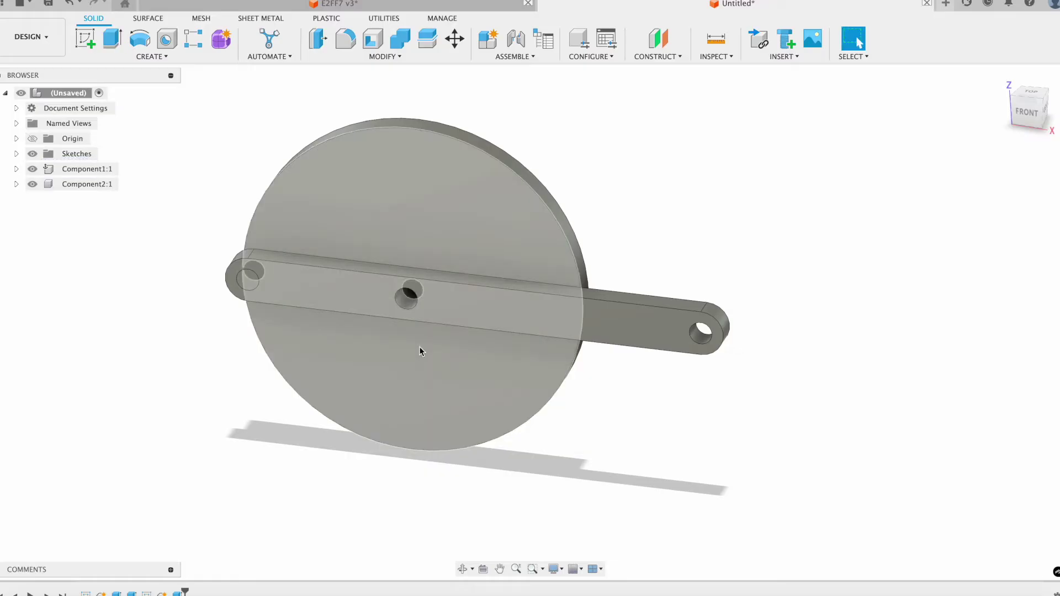
- Rename the disc component Component1:1 to 'Crank'
{"action": "left_click", "coordinate": [84, 171]}
{"action": "right_click", "coordinate": [84, 171]}
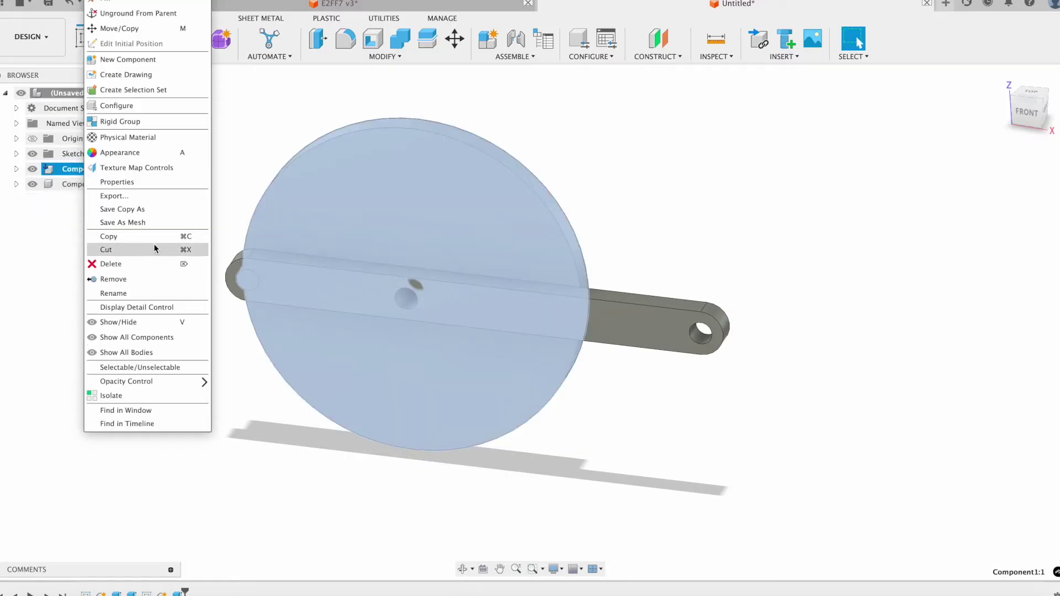
{"action": "left_click", "coordinate": [148, 293]}
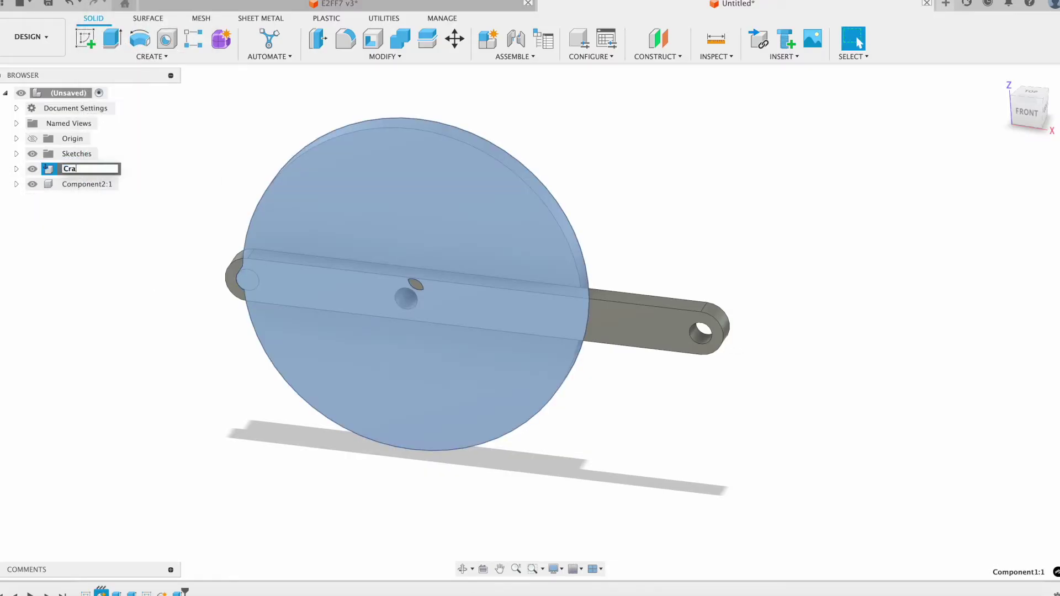
{"action": "type", "text": "Crank"}
{"action": "key", "text": "Return"}
- Rename the second component to 'Connecting Rod', fix its typo, and view from the front
{"action": "right_click", "coordinate": [76, 184]}
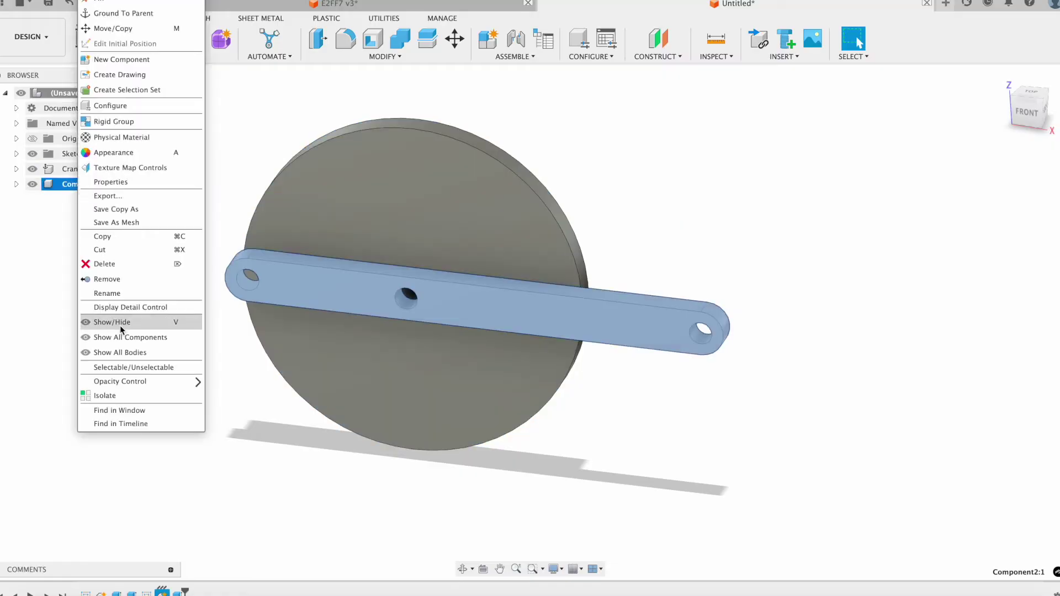
{"action": "left_click", "coordinate": [125, 293]}
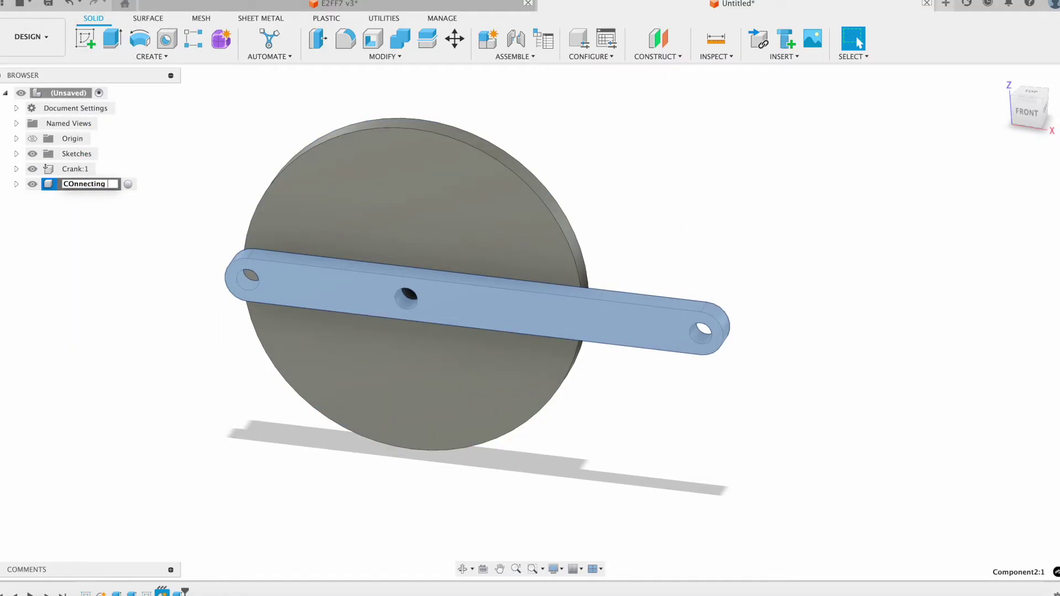
{"action": "key", "text": "Return"}
{"action": "double_click", "coordinate": [83, 182]}
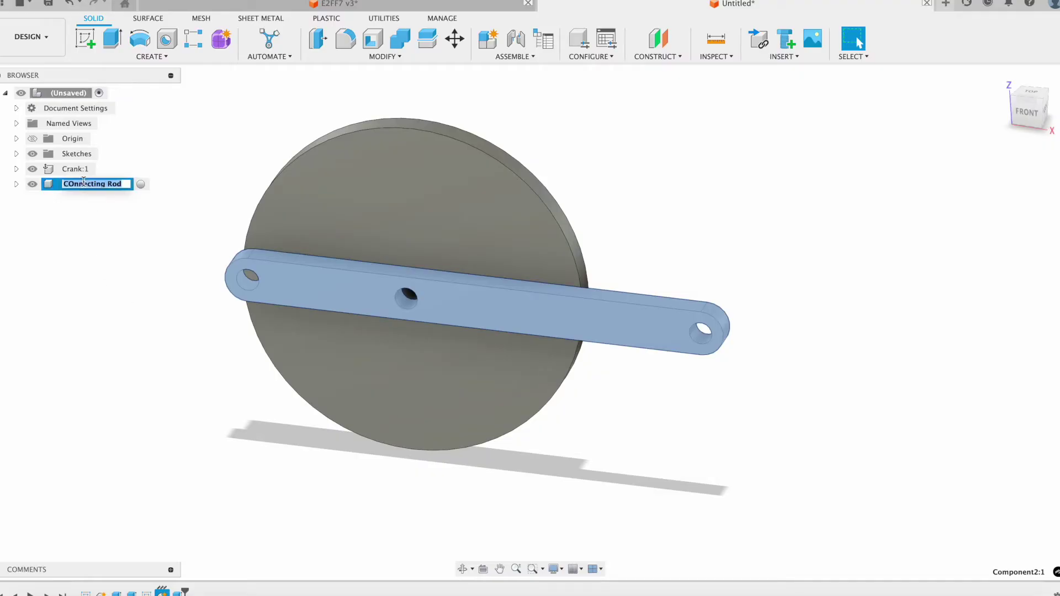
{"action": "key", "text": "Left"}
{"action": "key", "text": "Right"}
{"action": "key", "text": "Right"}
{"action": "key", "text": "Return"}
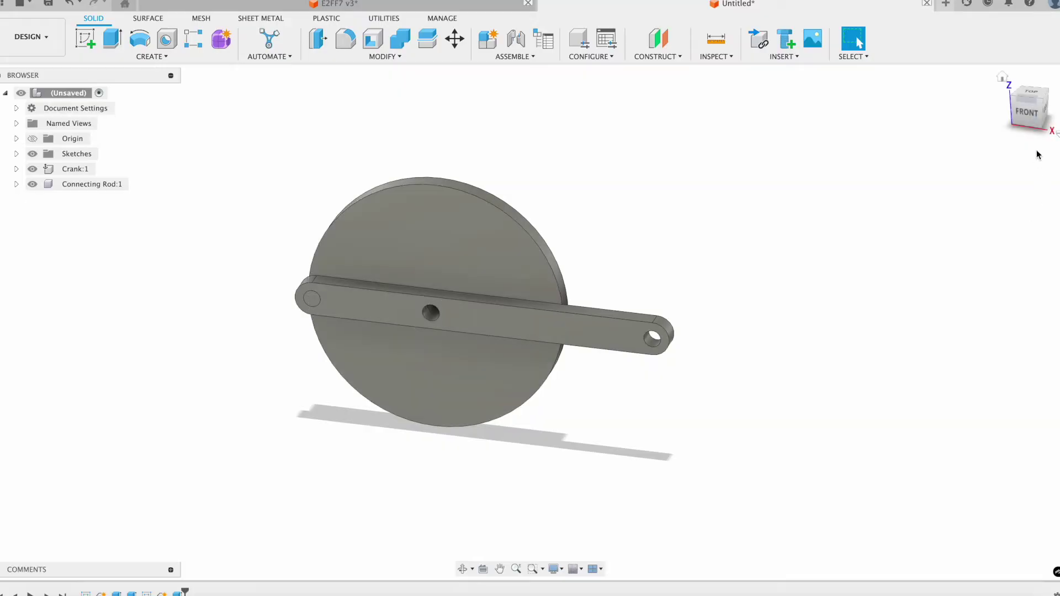
{"action": "left_click", "coordinate": [1027, 114]}
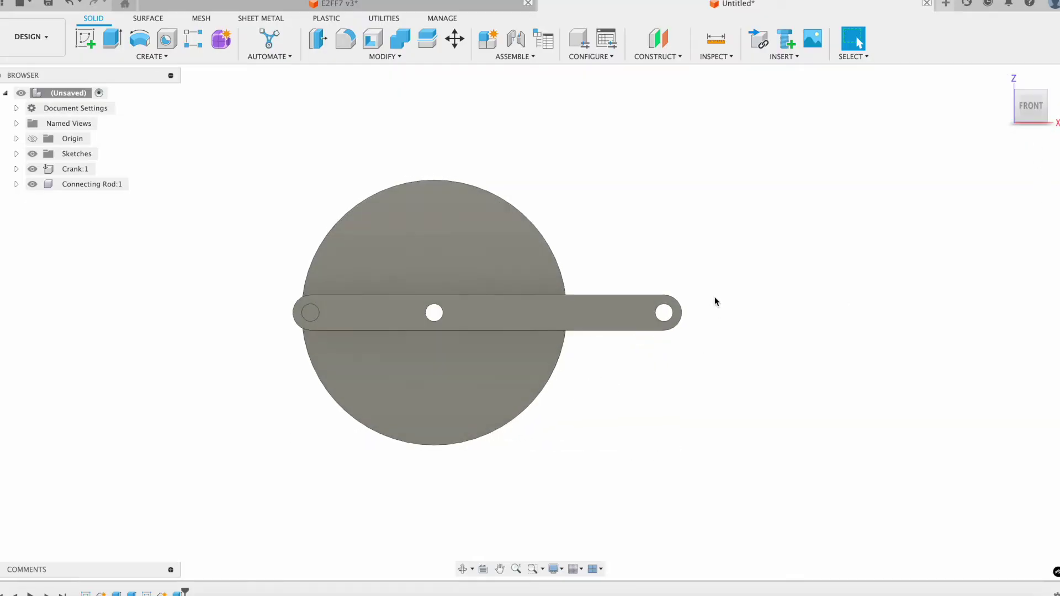
- Cancel the extrude and start a new sketch on the crank disk's face
{"action": "left_click", "coordinate": [117, 43]}
{"action": "left_click", "coordinate": [1041, 297]}
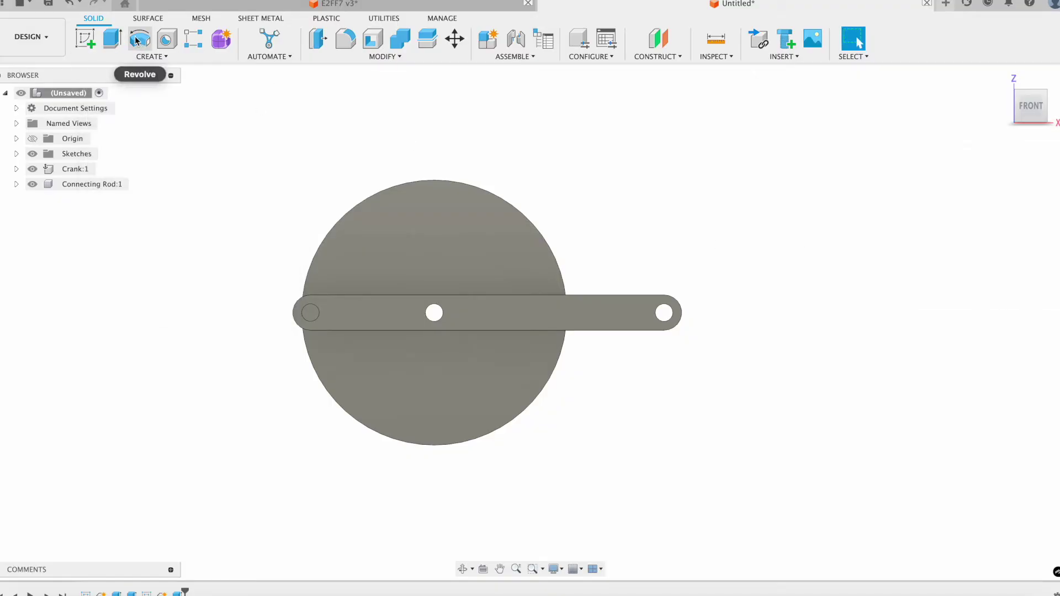
{"action": "left_click", "coordinate": [84, 39]}
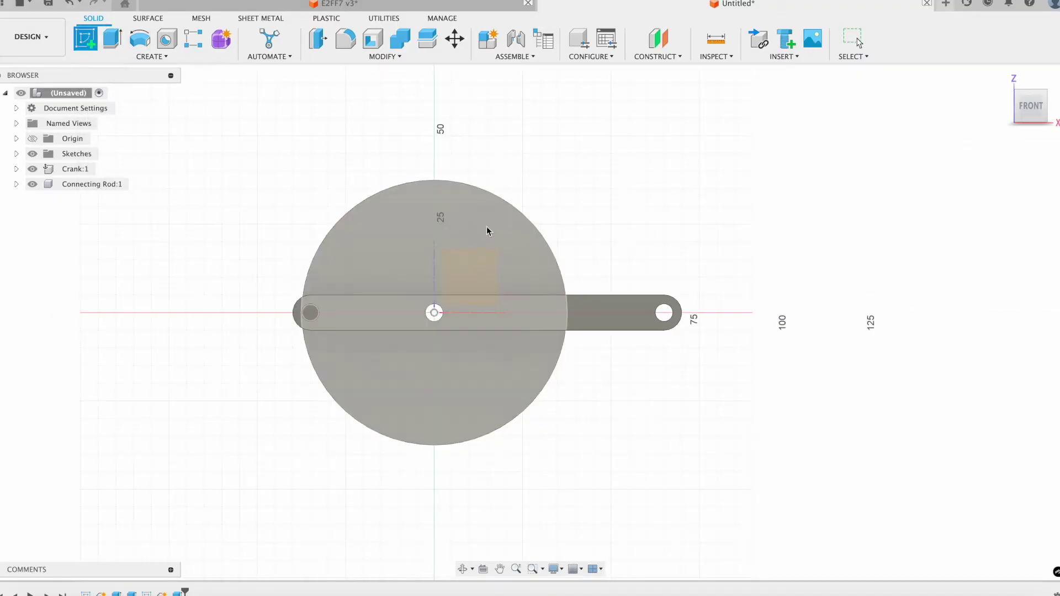
{"action": "left_click", "coordinate": [629, 343]}
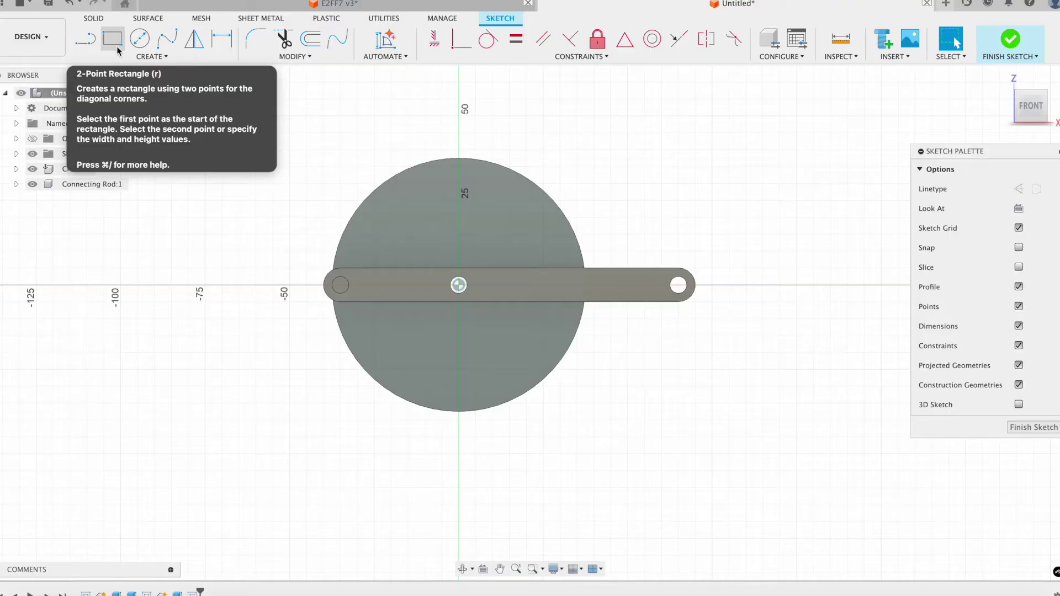
- Project the connecting rod's end hole circle into the sketch
{"action": "left_click", "coordinate": [117, 47]}
{"action": "scroll", "coordinate": [697, 308], "scroll_direction": "up", "scroll_amount": 3}
{"action": "scroll", "coordinate": [670, 350], "scroll_direction": "down", "scroll_amount": 5}
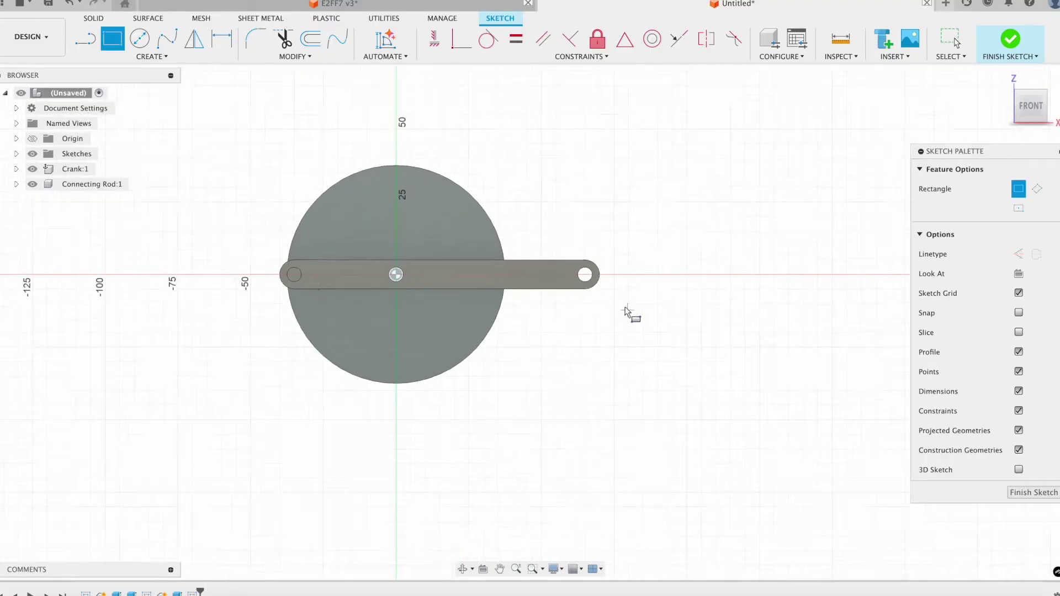
{"action": "scroll", "coordinate": [606, 299], "scroll_direction": "up", "scroll_amount": 5}
{"action": "key", "text": "Escape"}
{"action": "scroll", "coordinate": [577, 291], "scroll_direction": "up", "scroll_amount": 2}
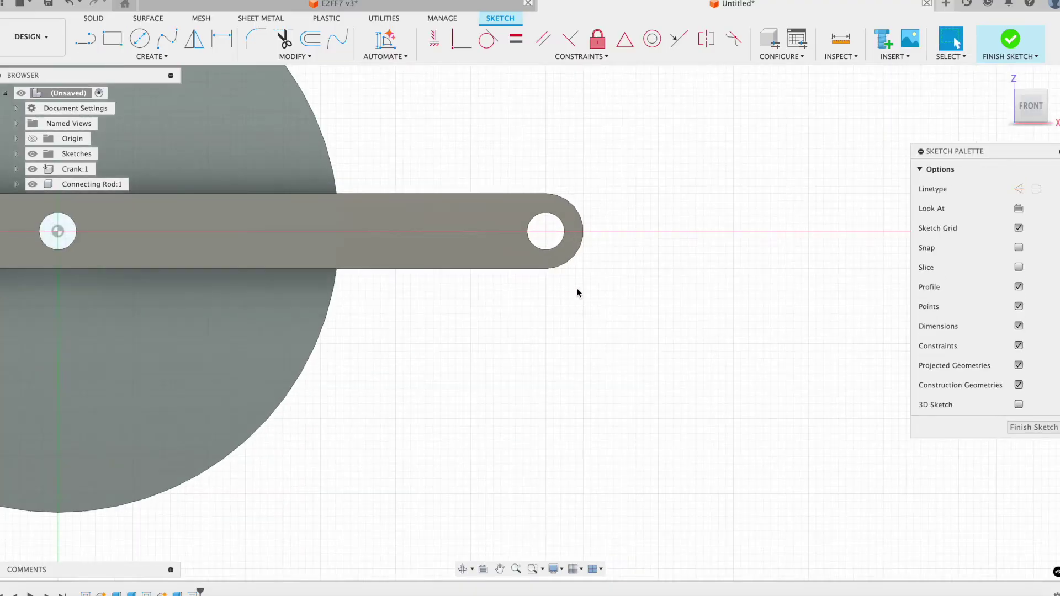
{"action": "key", "text": "p"}
{"action": "left_click", "coordinate": [545, 219]}
- Draw a 50 × 20 mm rectangle beside the rod's end hole
{"action": "left_click", "coordinate": [831, 231]}
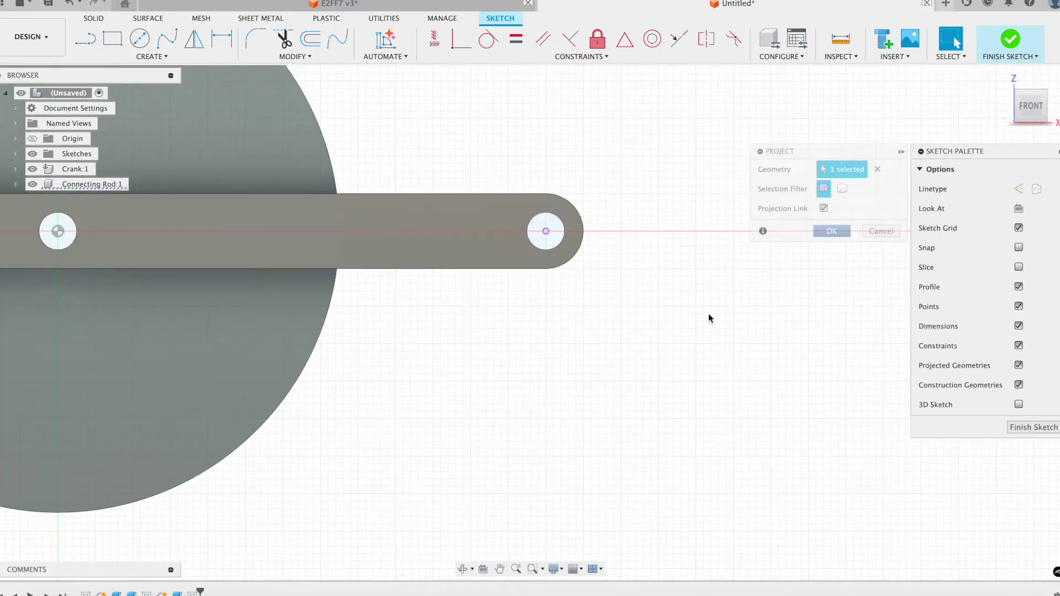
{"action": "scroll", "coordinate": [683, 328], "scroll_direction": "down", "scroll_amount": 5}
{"action": "scroll", "coordinate": [593, 274], "scroll_direction": "up", "scroll_amount": 5}
{"action": "key", "text": "r"}
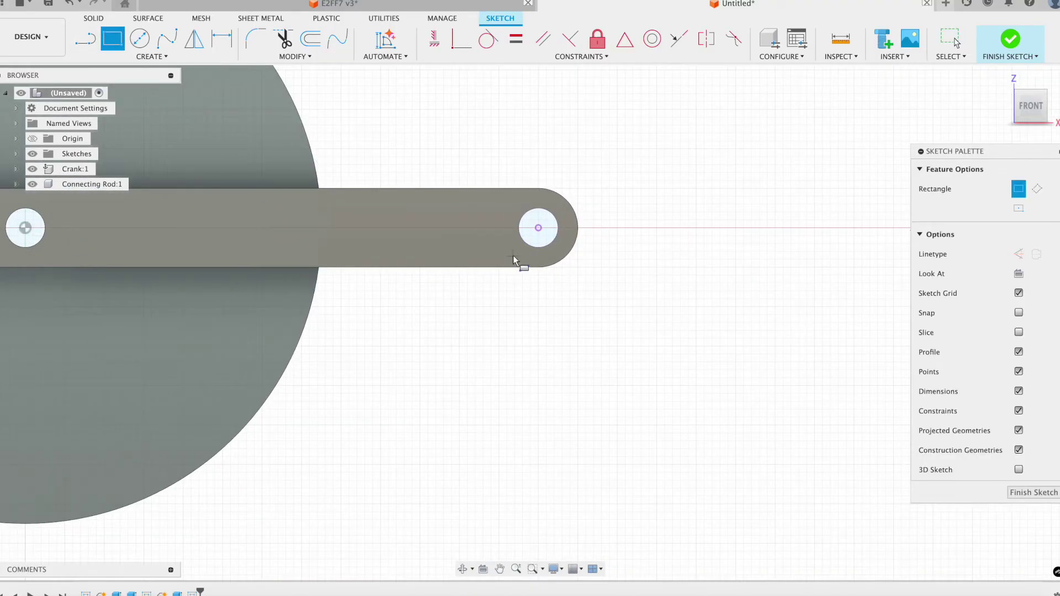
{"action": "scroll", "coordinate": [512, 255], "scroll_direction": "down", "scroll_amount": 2}
{"action": "left_click", "coordinate": [500, 192]}
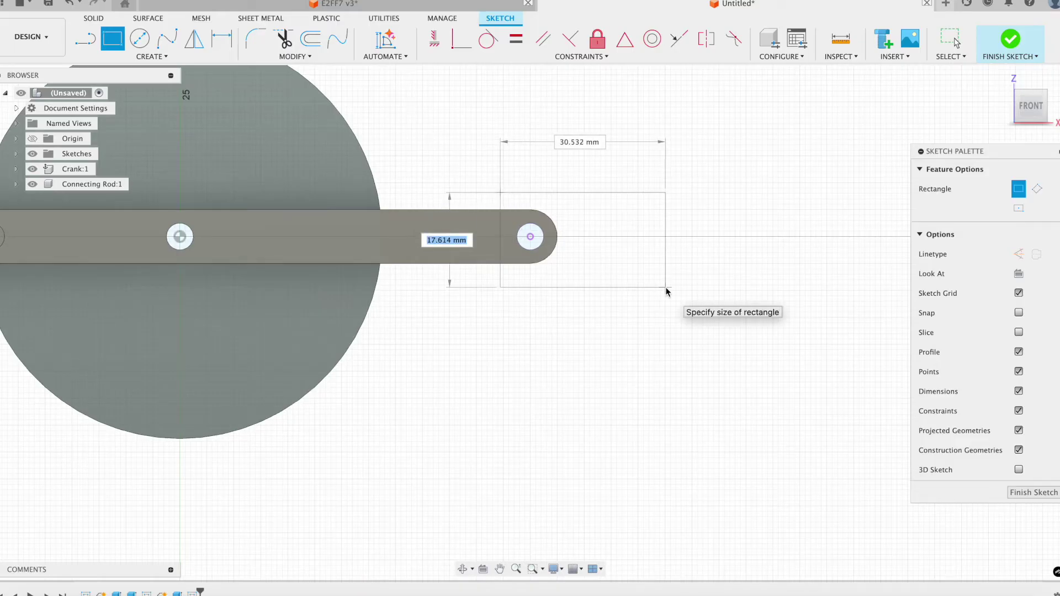
{"action": "key", "text": "Tab"}
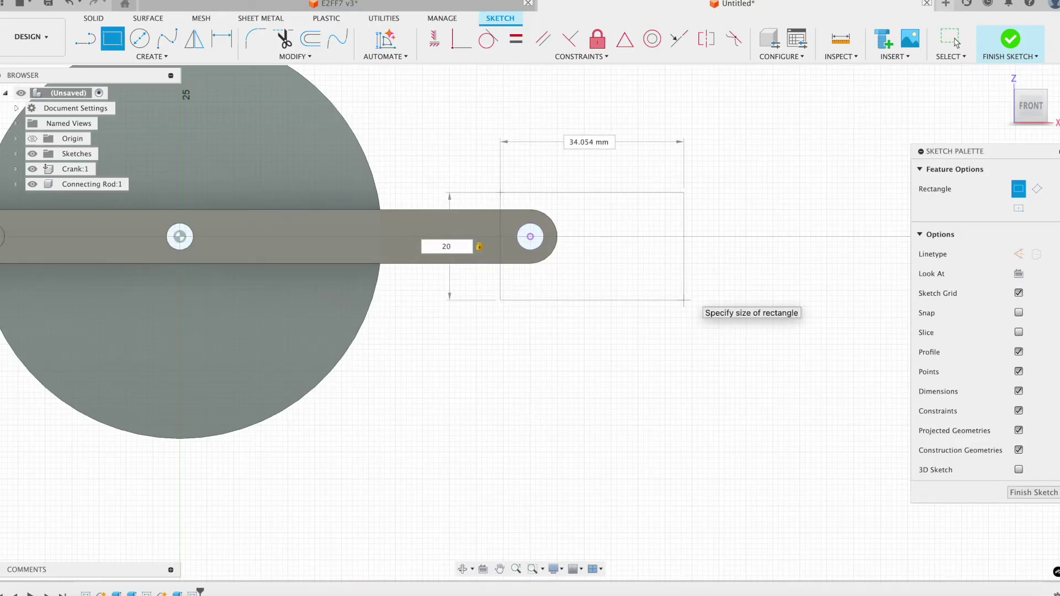
{"action": "type", "text": "50"}
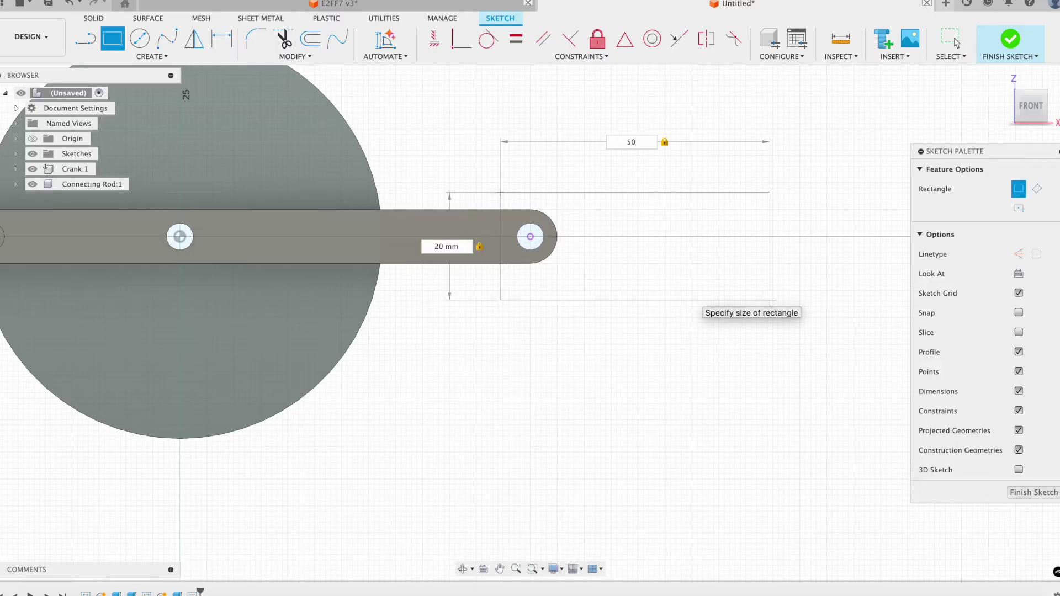
{"action": "key", "text": "Return"}
{"action": "key", "text": "Escape"}
{"action": "scroll", "coordinate": [570, 300], "scroll_direction": "down", "scroll_amount": 1}
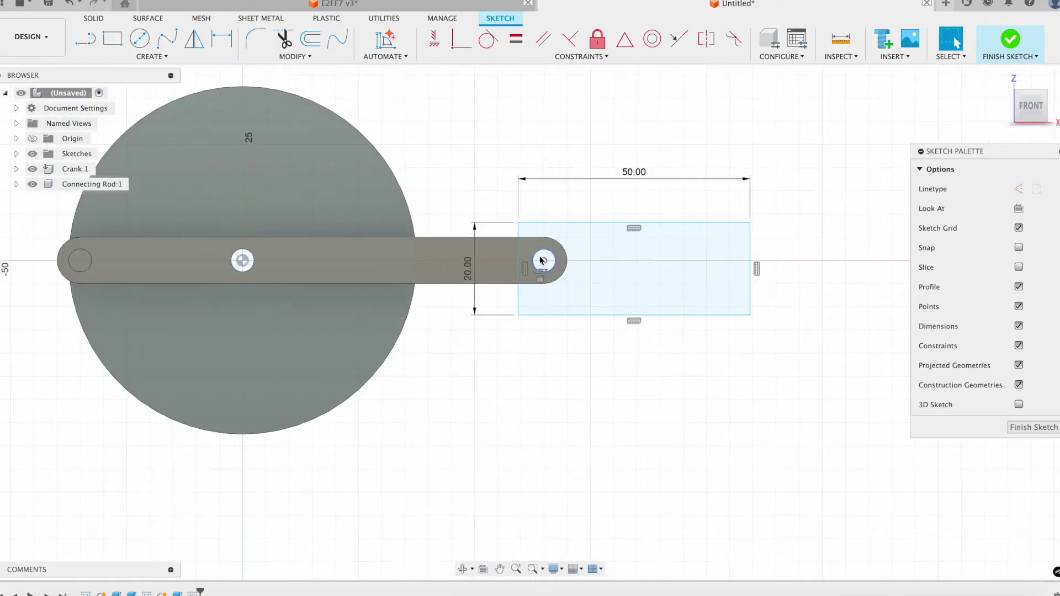
{"action": "scroll", "coordinate": [543, 264], "scroll_direction": "up", "scroll_amount": 2}
{"action": "scroll", "coordinate": [256, 277], "scroll_direction": "down", "scroll_amount": 2}
{"action": "scroll", "coordinate": [495, 282], "scroll_direction": "up", "scroll_amount": 2}
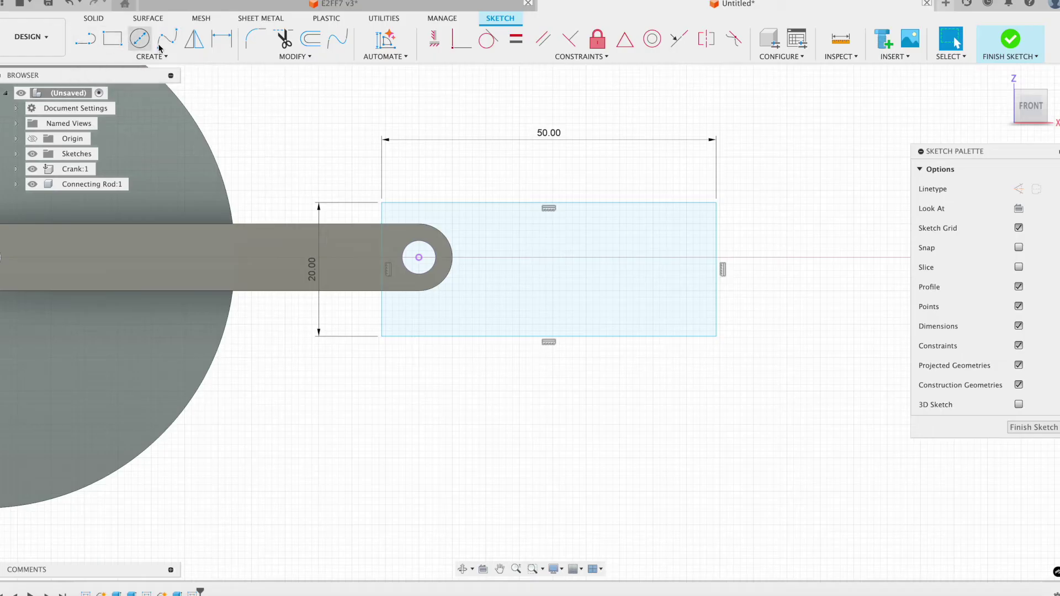
- Dimension the end-hole centre 10 mm from the rectangle's top edge
{"action": "left_click", "coordinate": [220, 40]}
{"action": "left_click", "coordinate": [419, 258]}
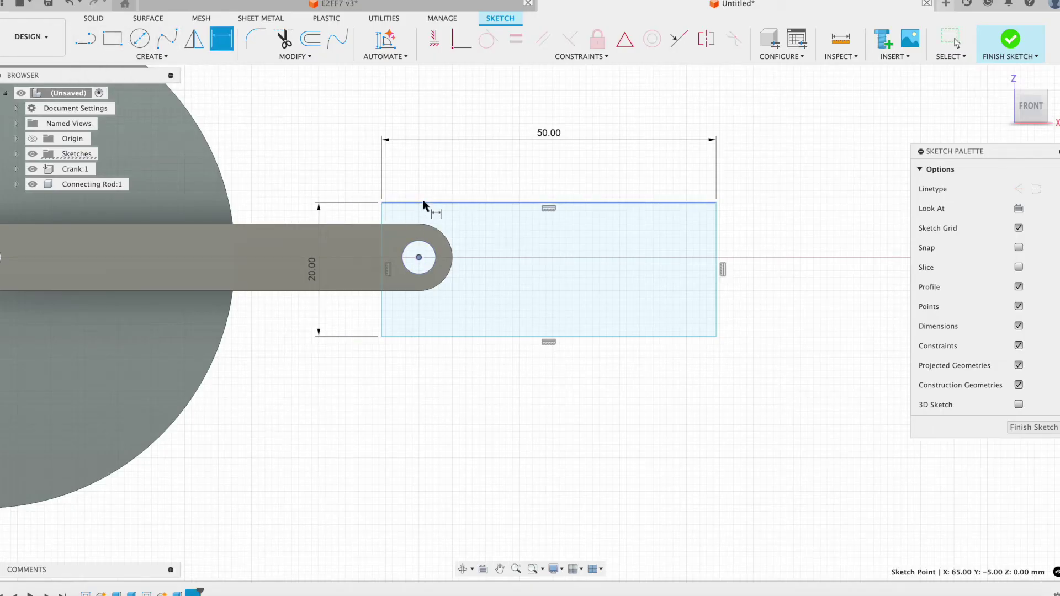
{"action": "left_click", "coordinate": [426, 204]}
{"action": "left_click", "coordinate": [534, 231]}
{"action": "type", "text": "15"}
{"action": "key", "text": "Return"}
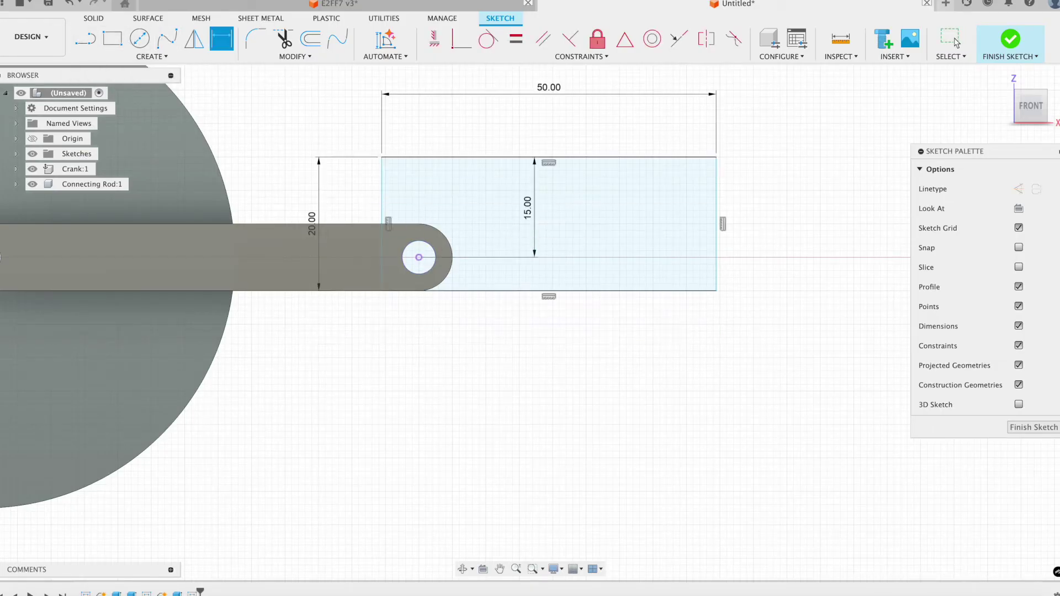
{"action": "double_click", "coordinate": [533, 211]}
{"action": "key", "text": "Return"}
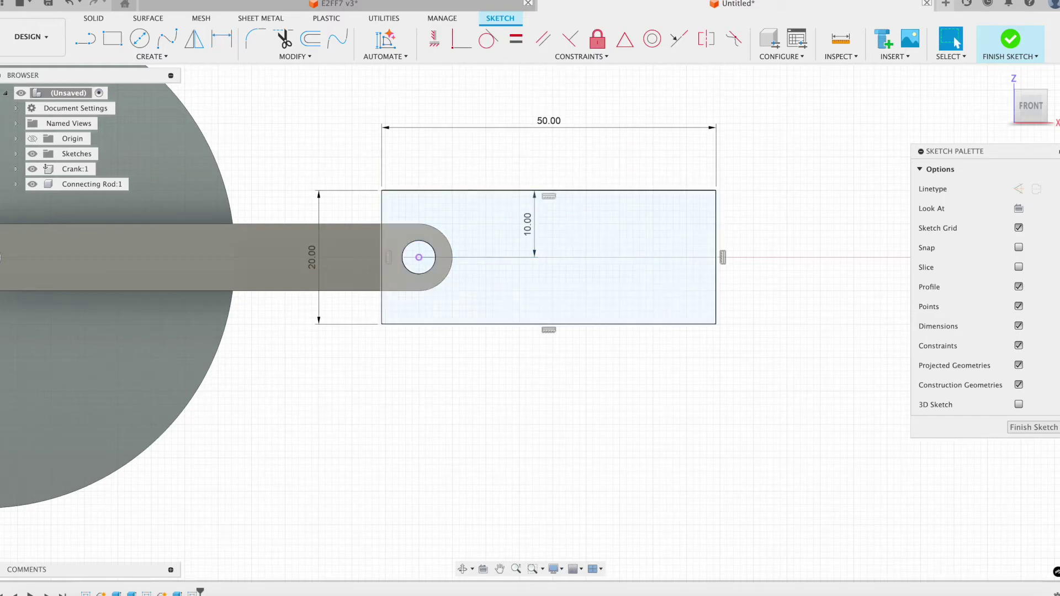
- Set the hole centre 10 mm from the rectangle's left edge and finish the sketch
{"action": "key", "text": "d"}
{"action": "left_click", "coordinate": [419, 258]}
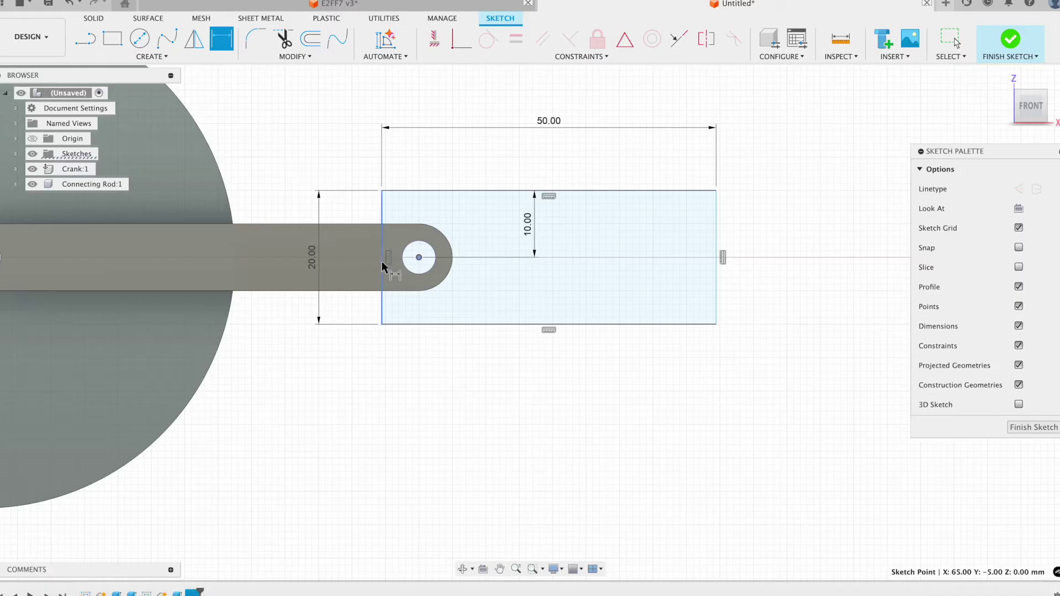
{"action": "left_click", "coordinate": [383, 260]}
{"action": "left_click", "coordinate": [406, 163]}
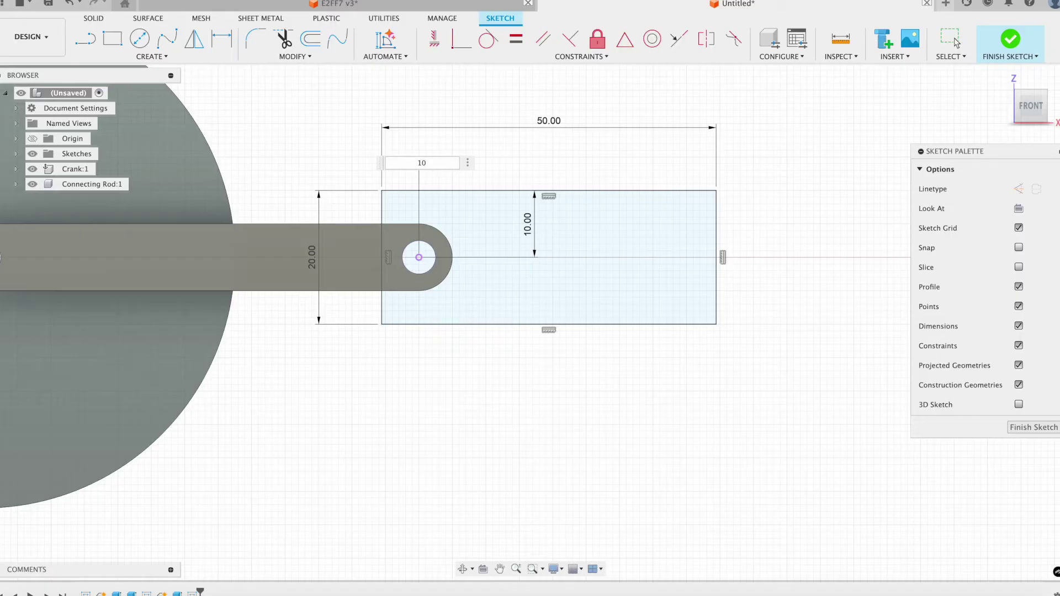
{"action": "key", "text": "Return"}
{"action": "scroll", "coordinate": [400, 279], "scroll_direction": "down", "scroll_amount": 3}
{"action": "scroll", "coordinate": [415, 317], "scroll_direction": "up", "scroll_amount": 3}
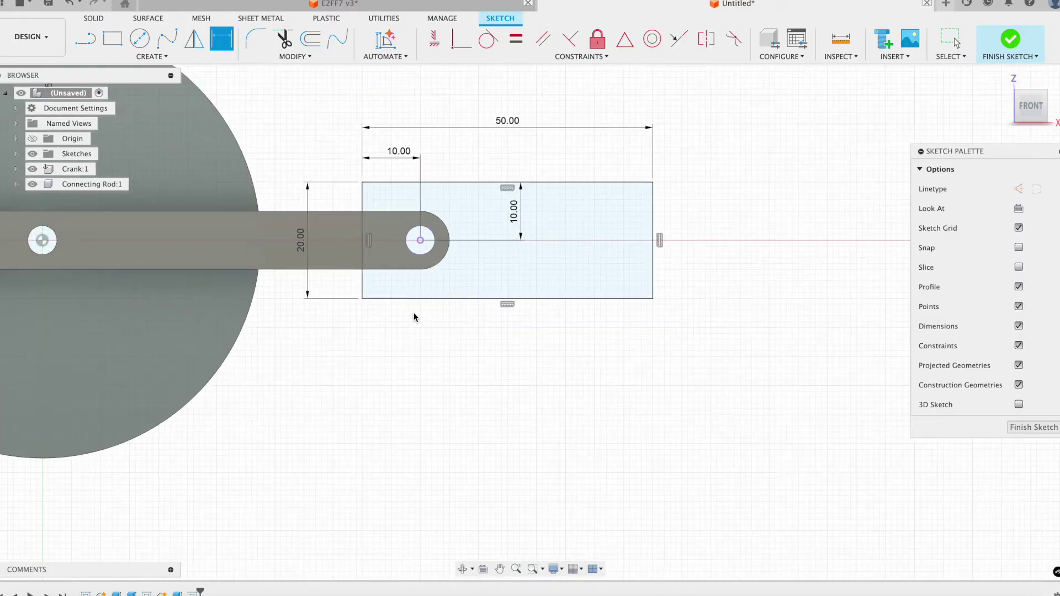
{"action": "scroll", "coordinate": [417, 307], "scroll_direction": "down", "scroll_amount": 3}
{"action": "scroll", "coordinate": [416, 307], "scroll_direction": "up", "scroll_amount": 4}
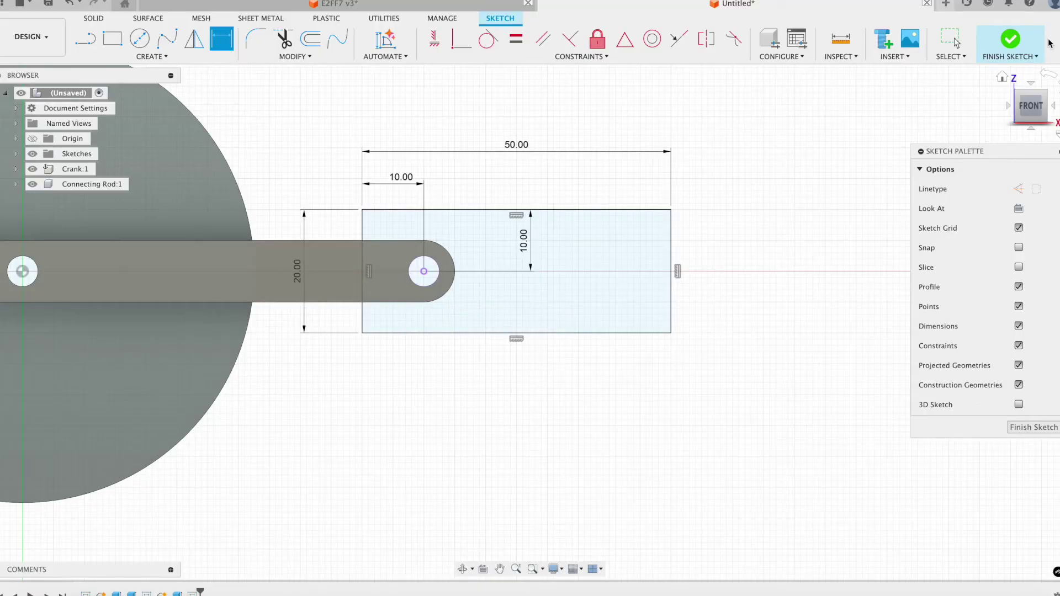
{"action": "left_click", "coordinate": [1011, 39]}
{"action": "scroll", "coordinate": [725, 333], "scroll_direction": "up", "scroll_amount": 3}
{"action": "scroll", "coordinate": [725, 333], "scroll_direction": "down", "scroll_amount": 3}
{"action": "middle_click_drag", "start_coordinate": [736, 306], "coordinate": [705, 260], "text": "shift"}
- Extrude the rectangle and end-hole profiles 20 mm as a new component, Component3
{"action": "scroll", "coordinate": [693, 281], "scroll_direction": "down", "scroll_amount": 2}
{"action": "scroll", "coordinate": [693, 281], "scroll_direction": "up", "scroll_amount": 2}
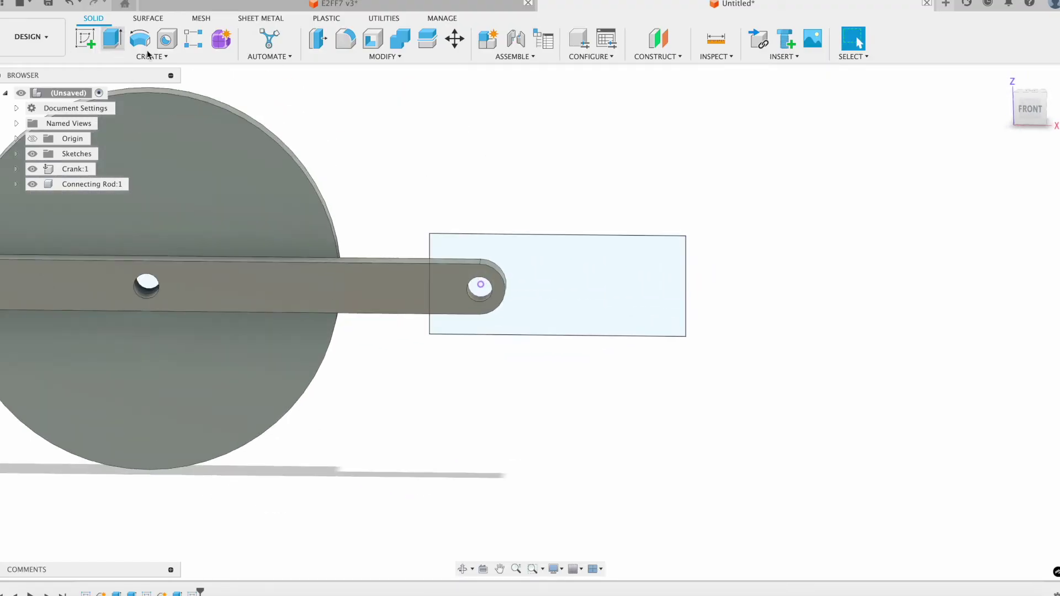
{"action": "key", "text": "e"}
{"action": "scroll", "coordinate": [810, 244], "scroll_direction": "down", "scroll_amount": 2}
{"action": "mouse_move", "coordinate": [810, 244]}
{"action": "middle_mouse_down", "text": "shift"}
{"action": "mouse_move", "coordinate": [625, 276]}
{"action": "mouse_move", "coordinate": [486, 260]}
{"action": "middle_mouse_up", "text": "shift"}
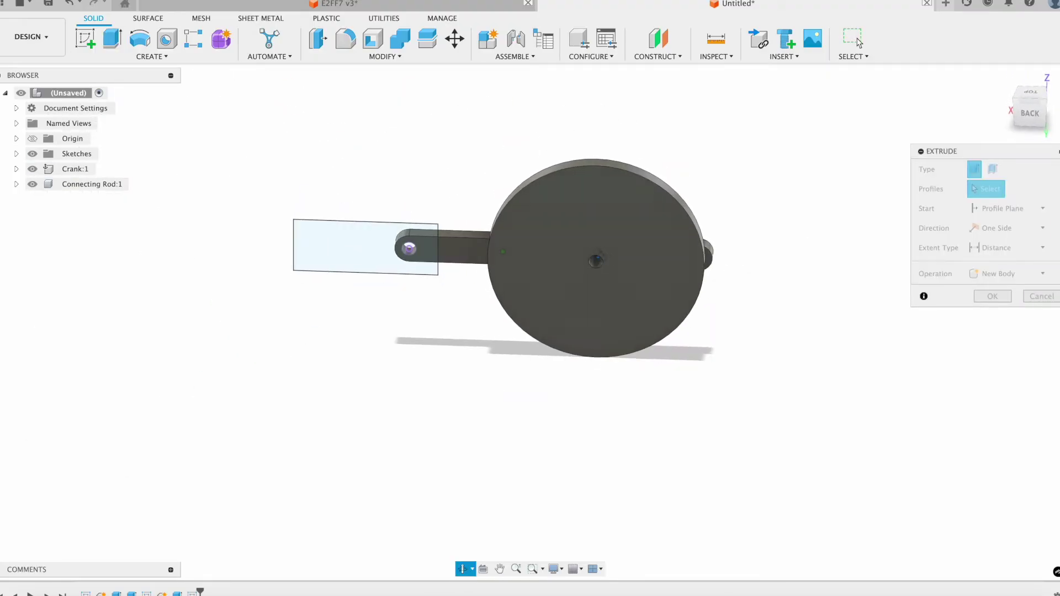
{"action": "left_click", "coordinate": [409, 252]}
{"action": "left_click", "coordinate": [411, 255]}
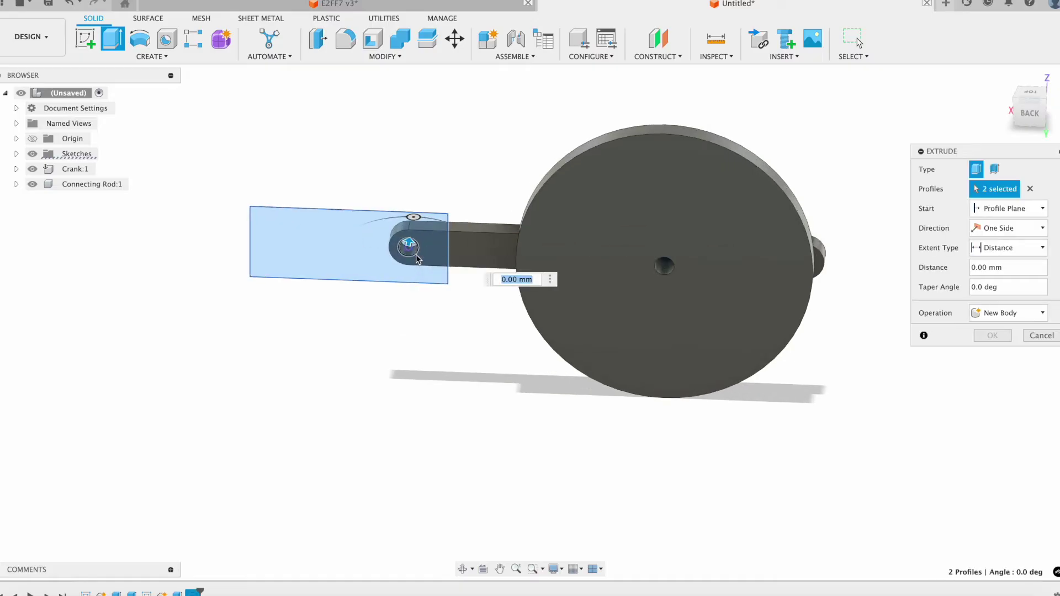
{"action": "middle_click_drag", "start_coordinate": [412, 256], "coordinate": [601, 380], "text": "shift"}
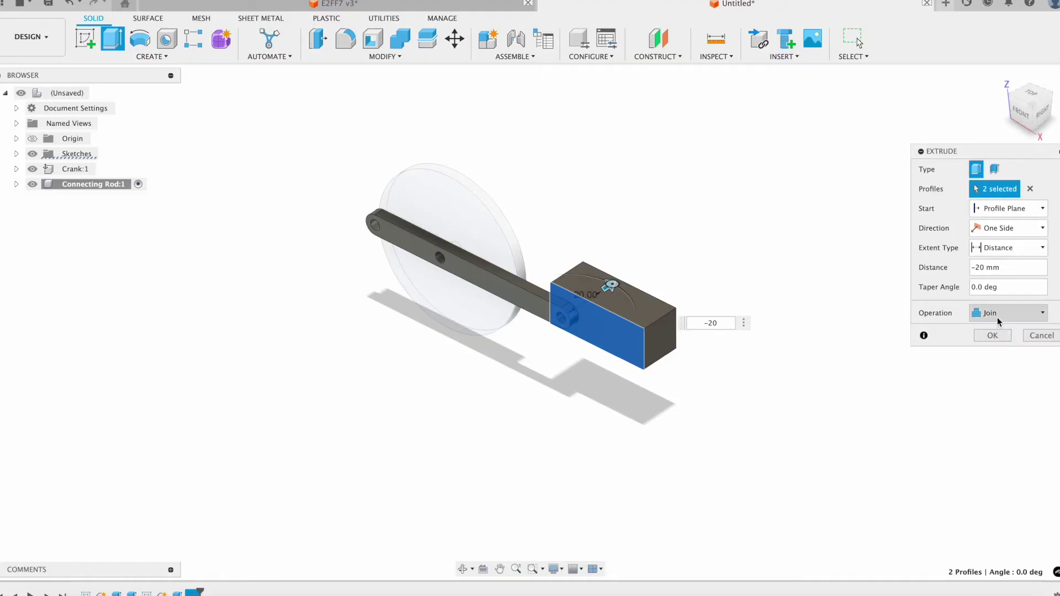
{"action": "left_click", "coordinate": [997, 314]}
{"action": "left_click", "coordinate": [1006, 383]}
{"action": "left_click", "coordinate": [982, 338]}
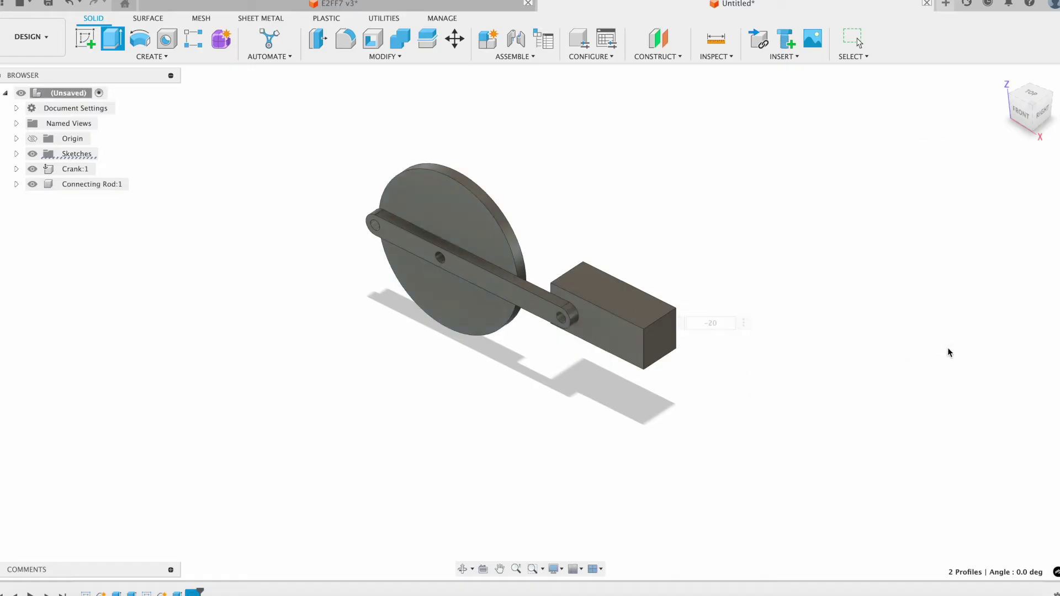
{"action": "scroll", "coordinate": [547, 355], "scroll_direction": "up", "scroll_amount": 5}
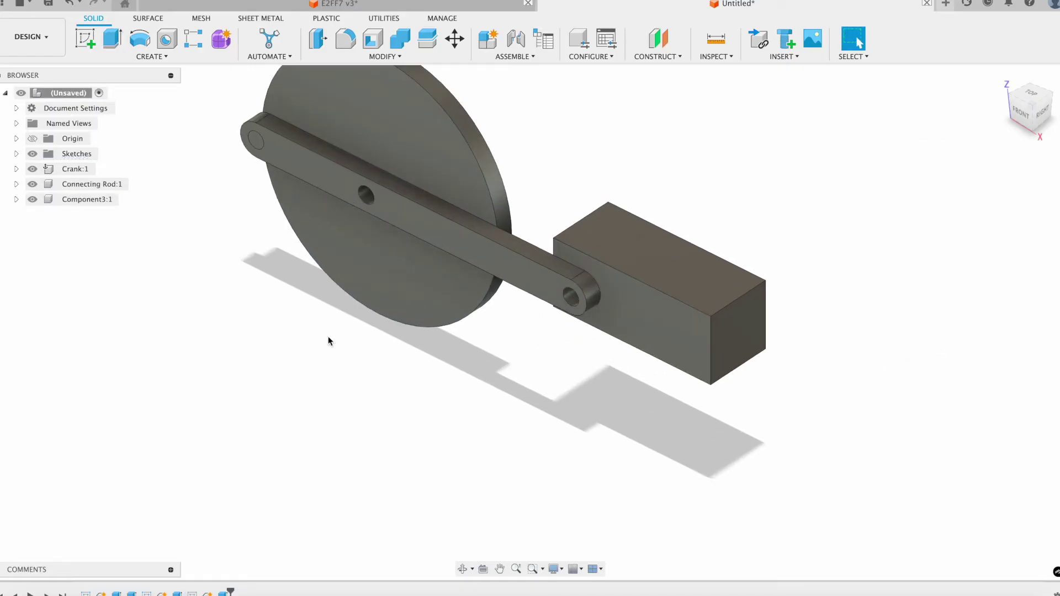
- Hide the rod, show Sketch3, and extrude its small circle 5 mm as a joined pin
{"action": "left_click", "coordinate": [32, 184]}
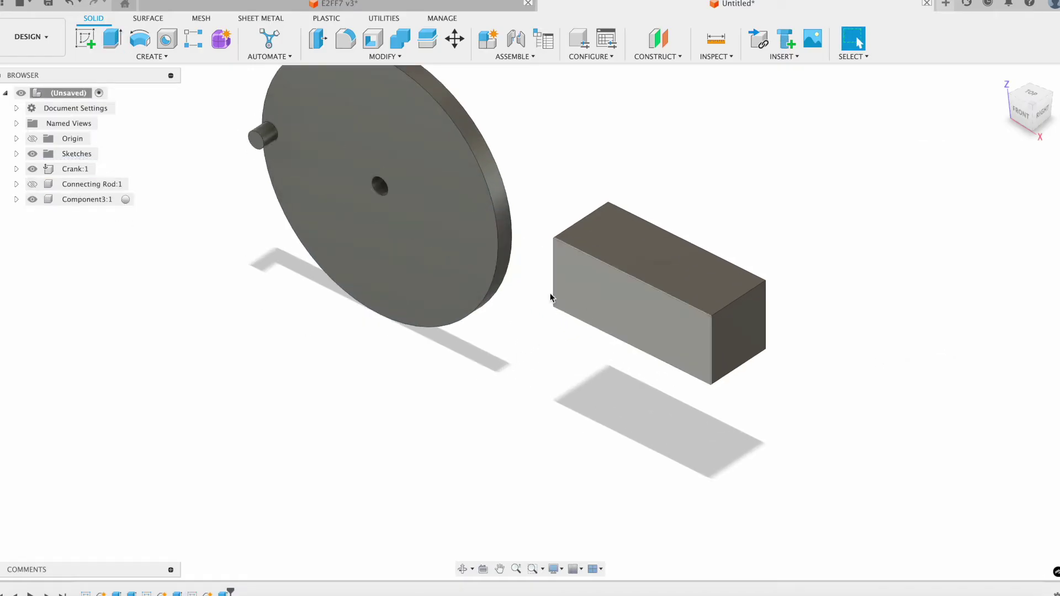
{"action": "left_click", "coordinate": [17, 154]}
{"action": "left_click", "coordinate": [44, 199]}
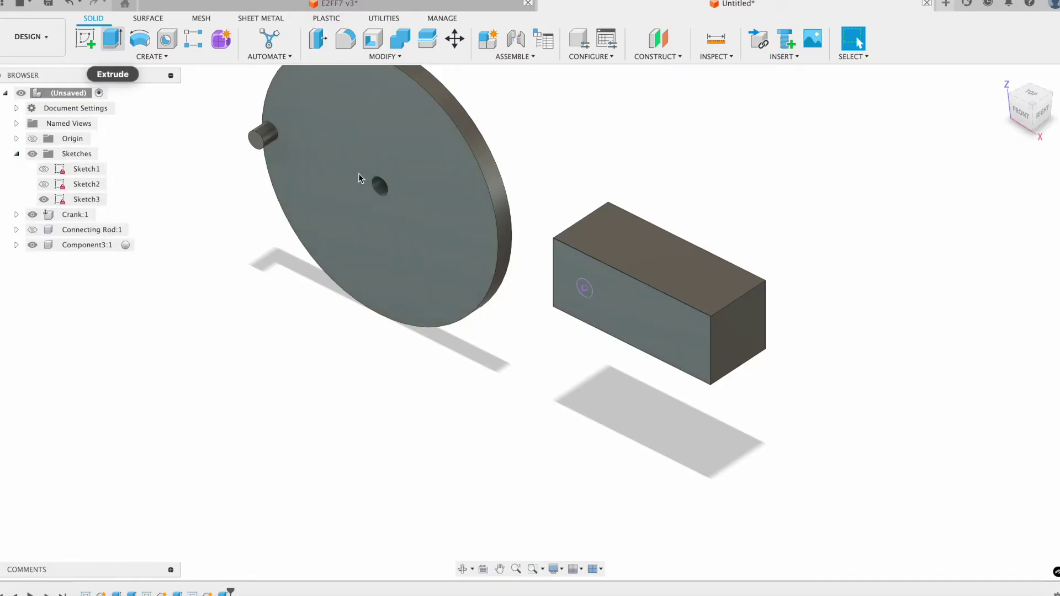
{"action": "left_click", "coordinate": [113, 39]}
{"action": "scroll", "coordinate": [545, 292], "scroll_direction": "up", "scroll_amount": 3}
{"action": "left_click", "coordinate": [607, 285]}
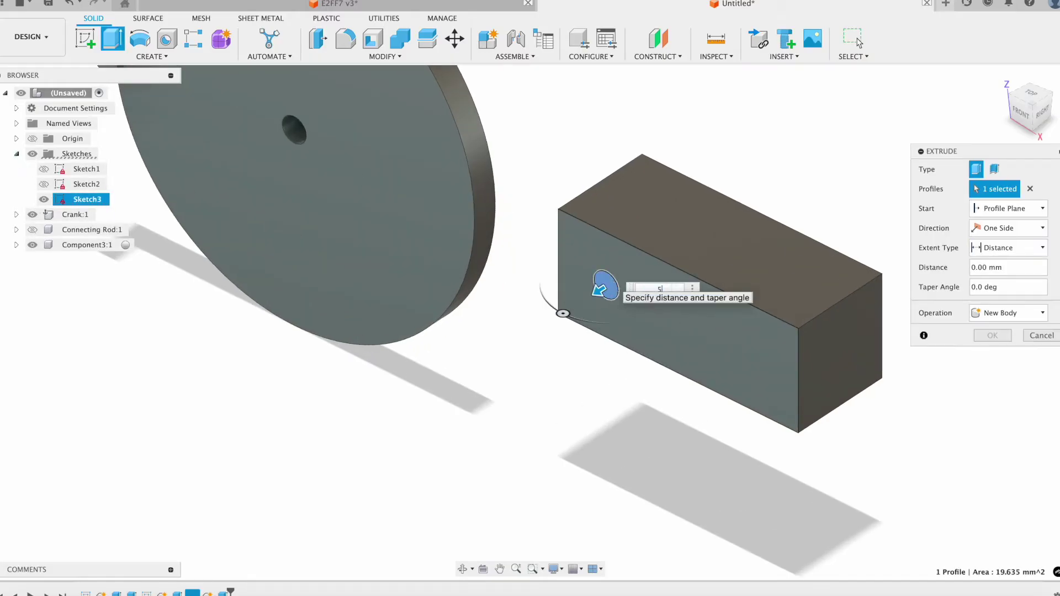
{"action": "type", "text": "5"}
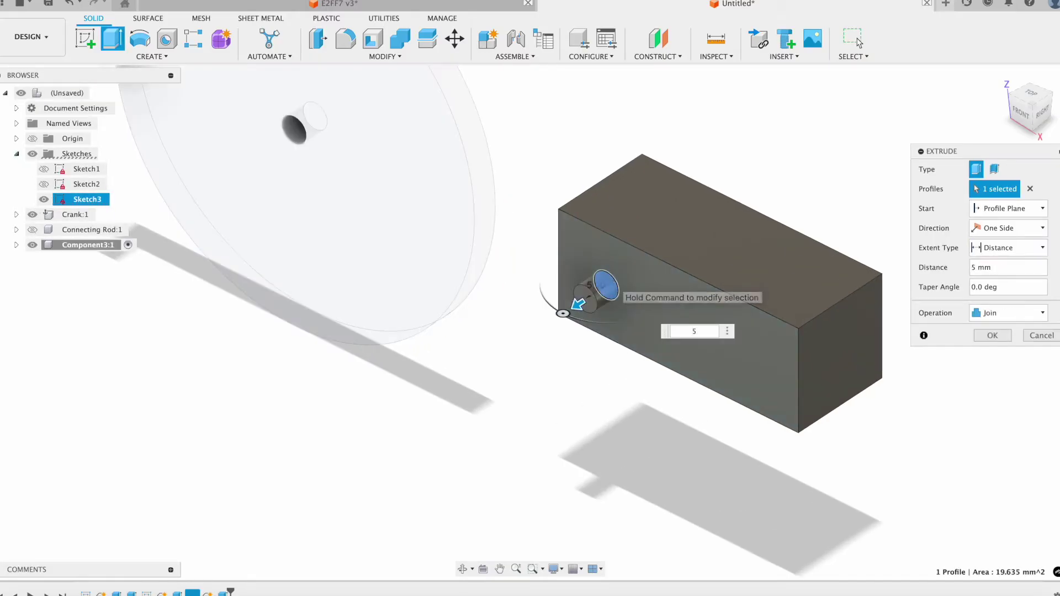
{"action": "left_click", "coordinate": [993, 335]}
- Show the Connecting Rod again and rename Component3 to Slider
{"action": "left_click", "coordinate": [32, 229]}
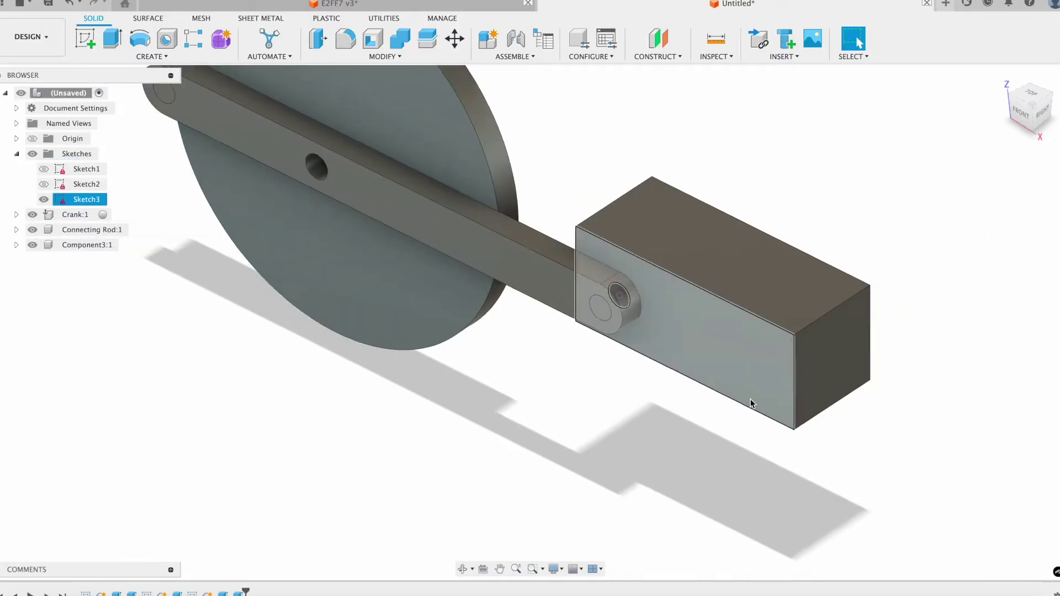
{"action": "right_click", "coordinate": [85, 245]}
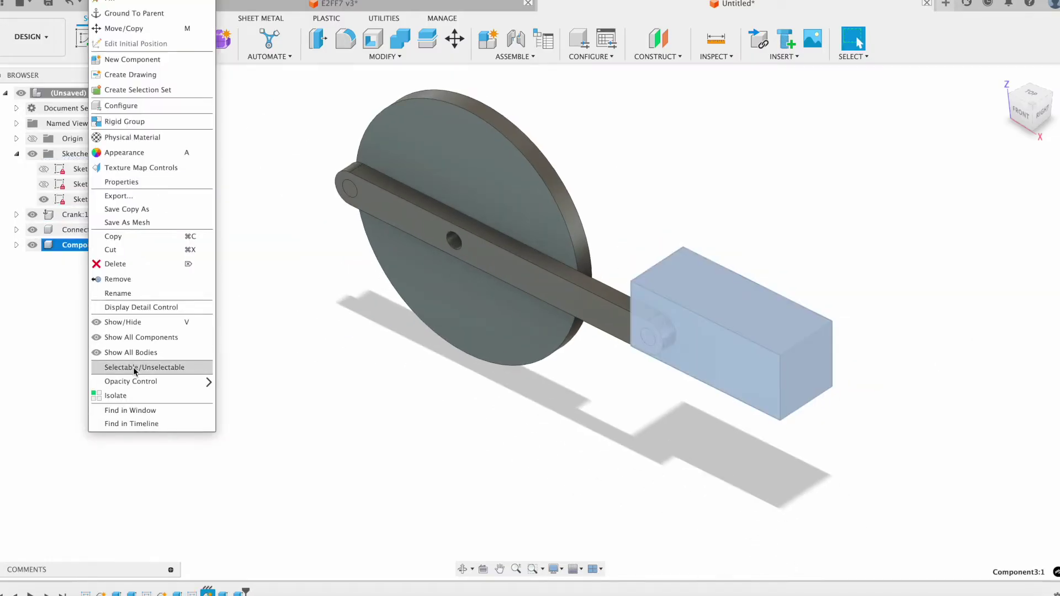
{"action": "left_click", "coordinate": [140, 292]}
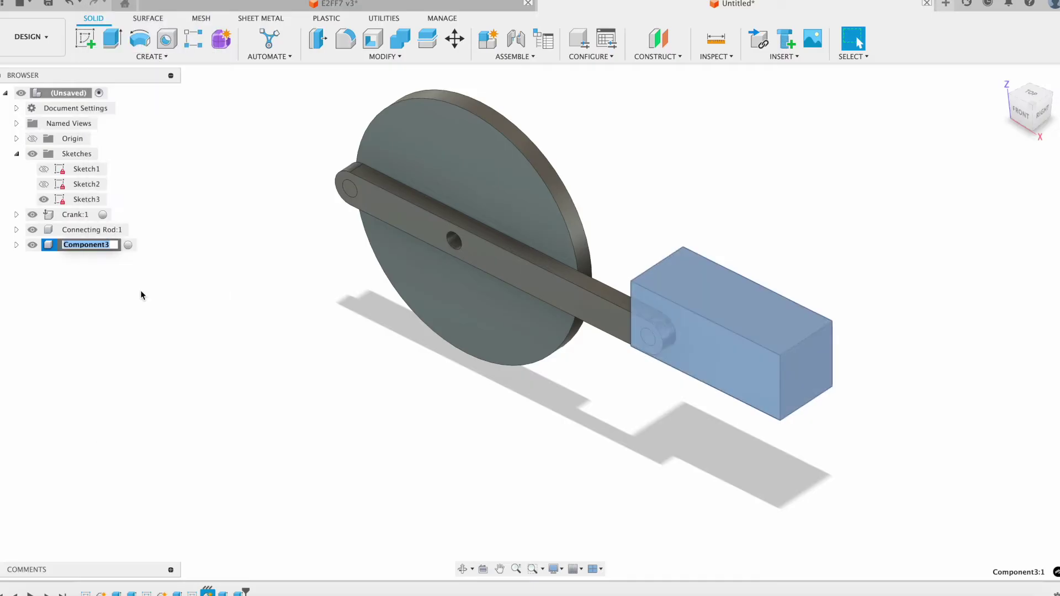
{"action": "key", "text": "Return"}
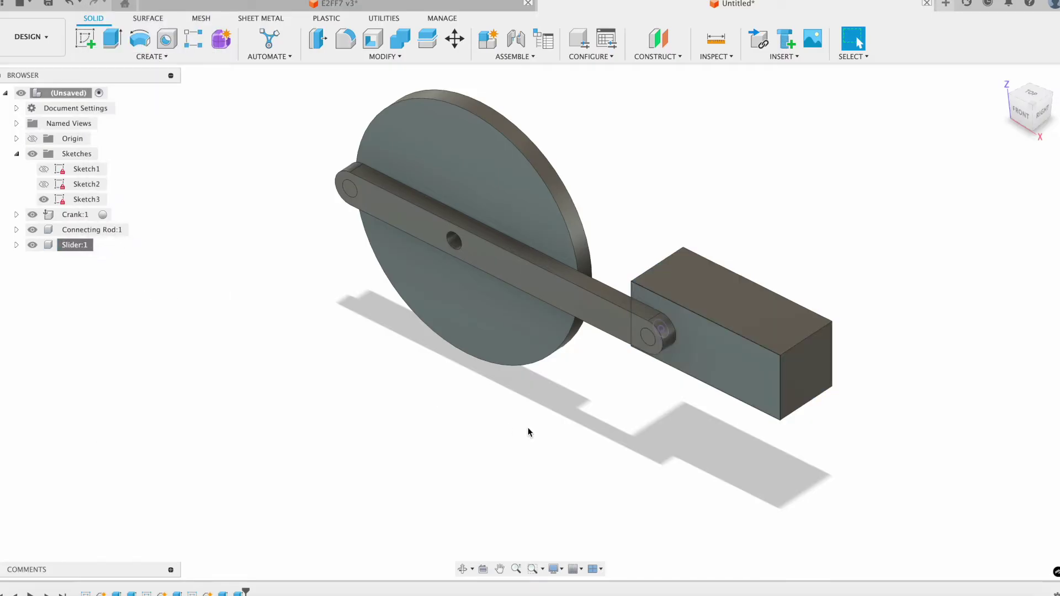
{"action": "left_click", "coordinate": [1022, 116]}
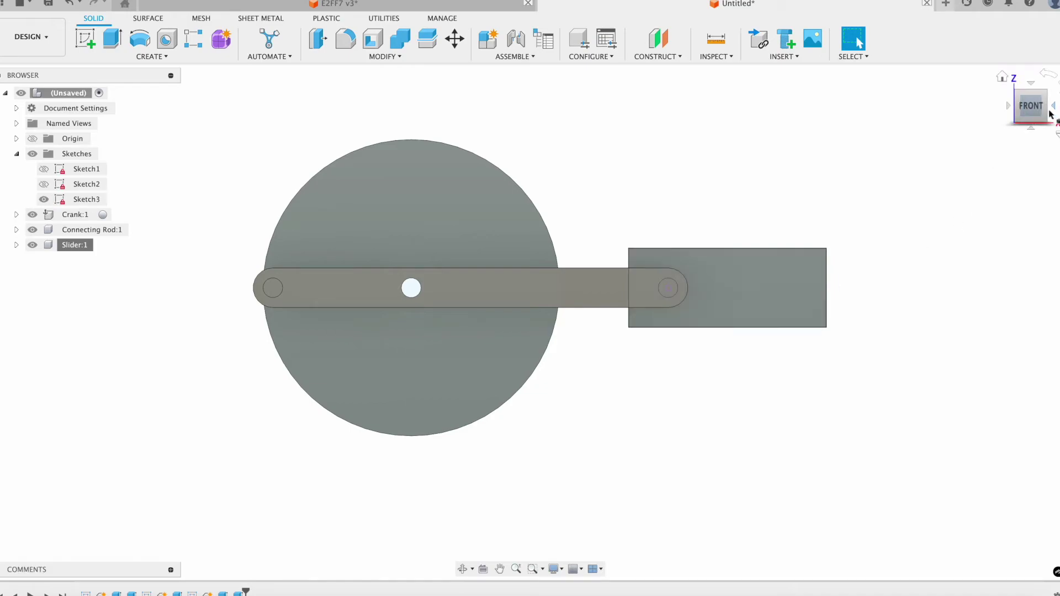
- Turn to the Back view and start a new sketch on the disc's back face
{"action": "left_click", "coordinate": [1056, 110]}
{"action": "left_click", "coordinate": [1056, 110]}
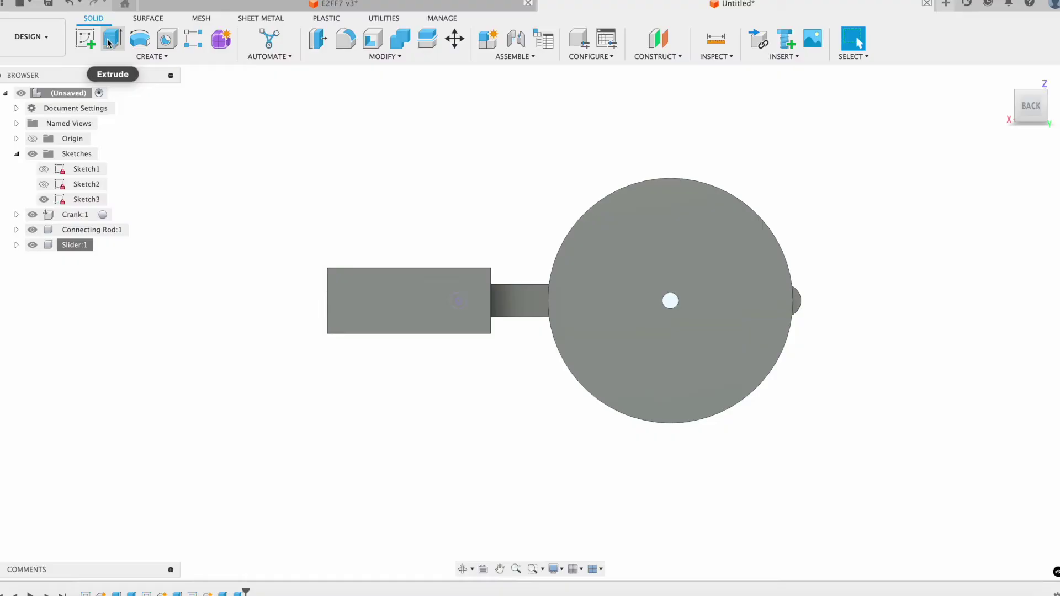
{"action": "left_click", "coordinate": [85, 38]}
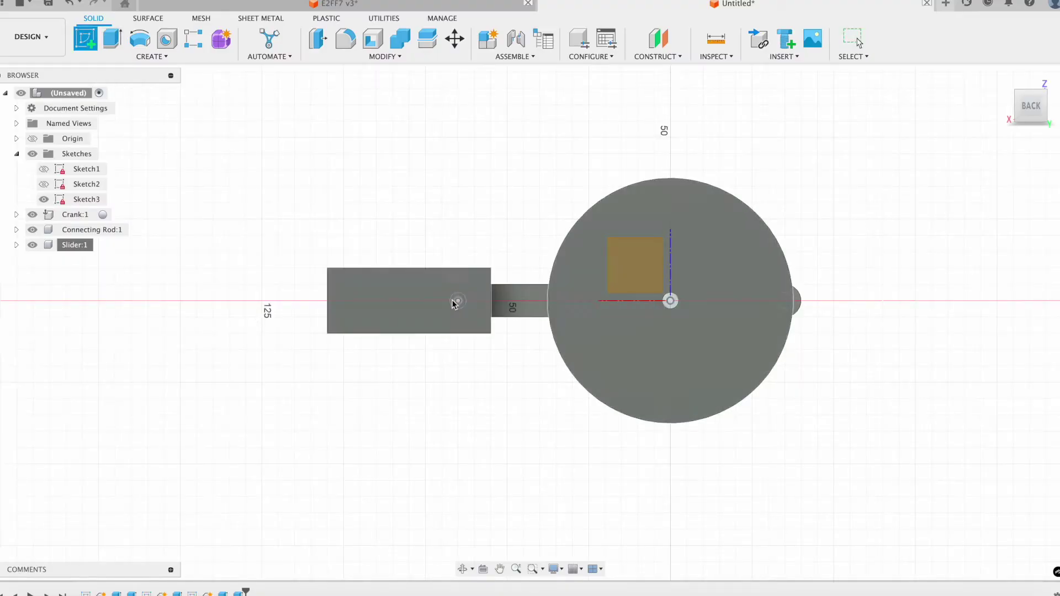
{"action": "left_click", "coordinate": [724, 313]}
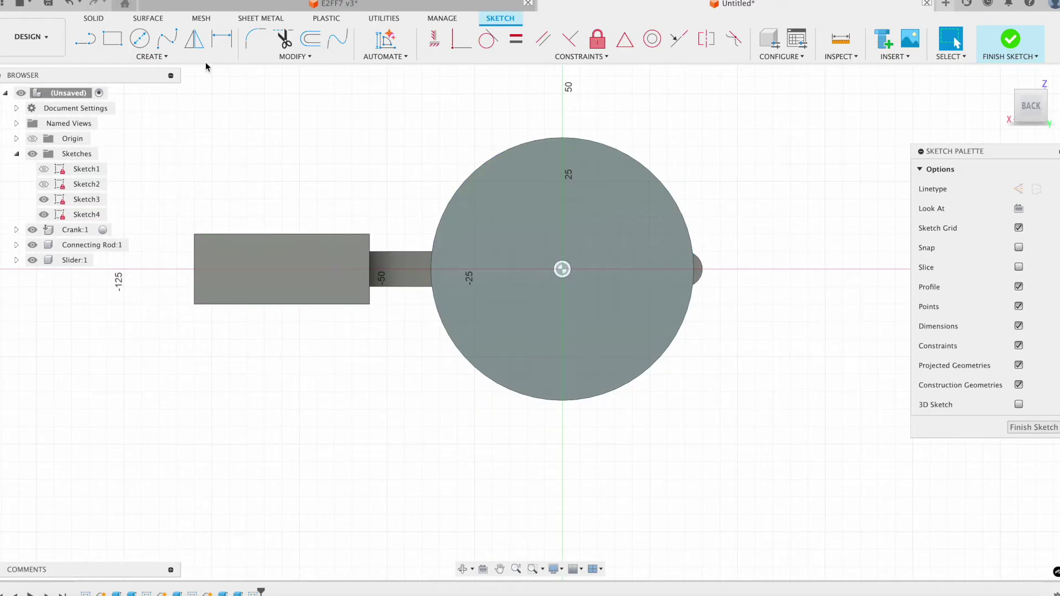
- Draw a long rail rectangle enclosing the slider block and connecting rod
{"action": "left_click", "coordinate": [113, 39]}
{"action": "scroll", "coordinate": [527, 393], "scroll_direction": "down", "scroll_amount": 3}
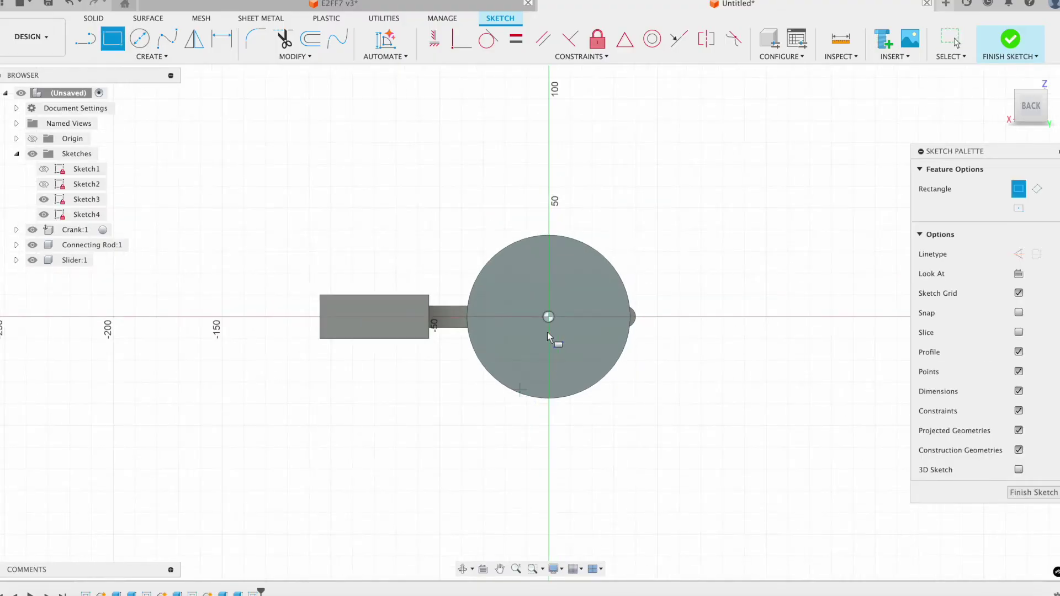
{"action": "left_click", "coordinate": [587, 286]}
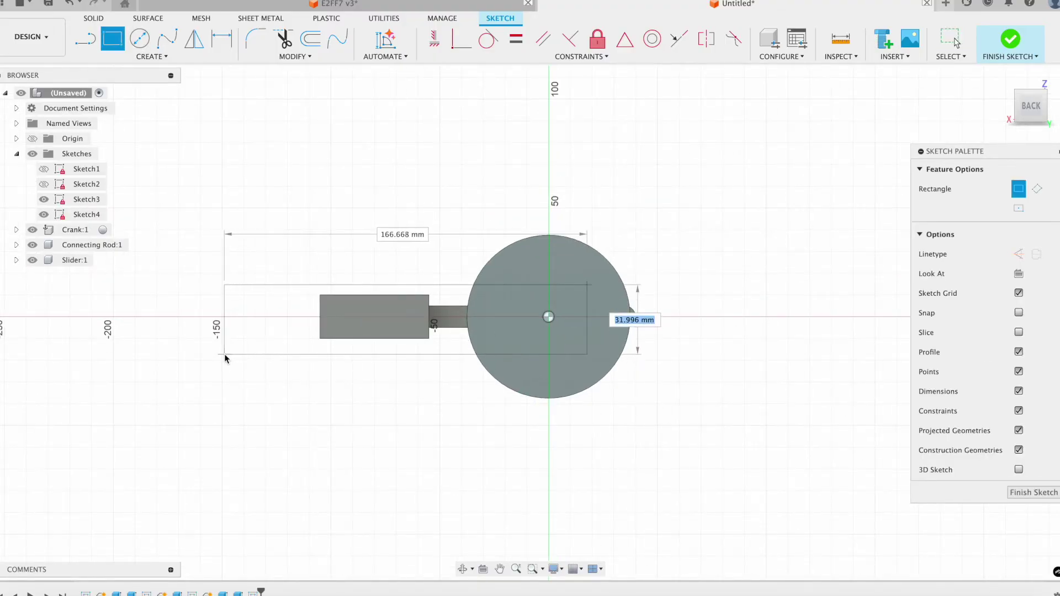
{"action": "scroll", "coordinate": [270, 384], "scroll_direction": "down", "scroll_amount": 3}
{"action": "scroll", "coordinate": [312, 410], "scroll_direction": "up", "scroll_amount": 4}
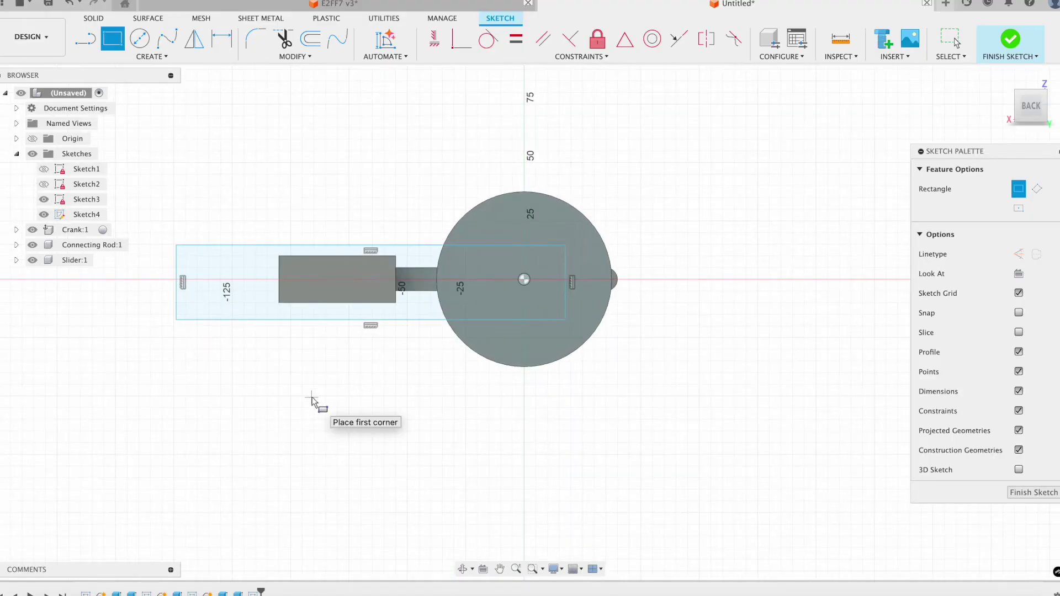
- Dimension the rail rectangle 210 mm long, its right edge 30 mm from the crank centre
{"action": "key", "text": "d"}
{"action": "scroll", "coordinate": [312, 400], "scroll_direction": "down", "scroll_amount": 3}
{"action": "scroll", "coordinate": [487, 383], "scroll_direction": "up", "scroll_amount": 4}
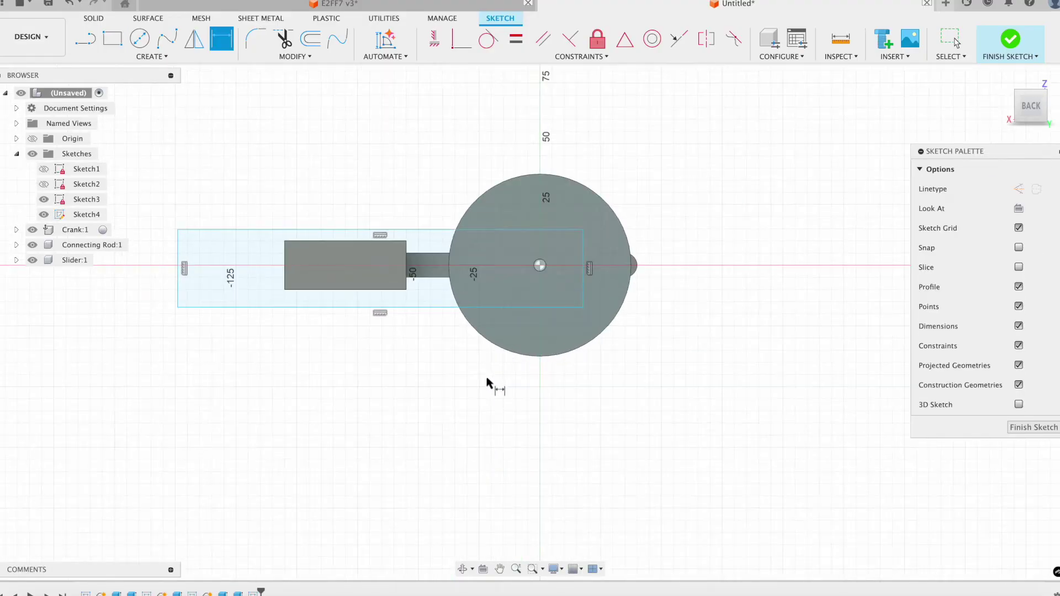
{"action": "left_click", "coordinate": [396, 319]}
{"action": "left_click", "coordinate": [386, 358]}
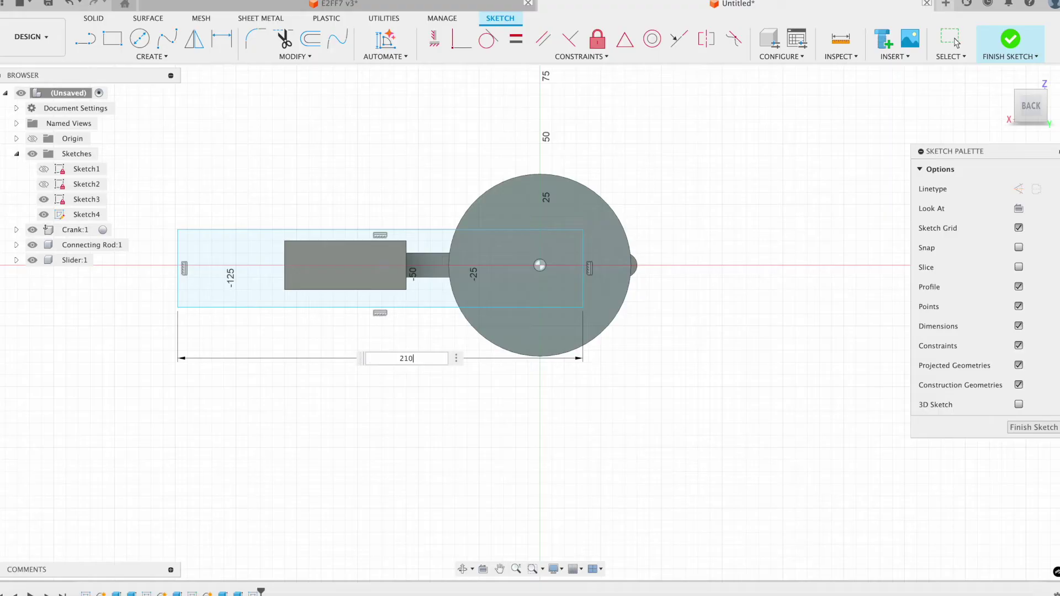
{"action": "type", "text": "210"}
{"action": "key", "text": "Return"}
{"action": "scroll", "coordinate": [575, 284], "scroll_direction": "down", "scroll_amount": 2}
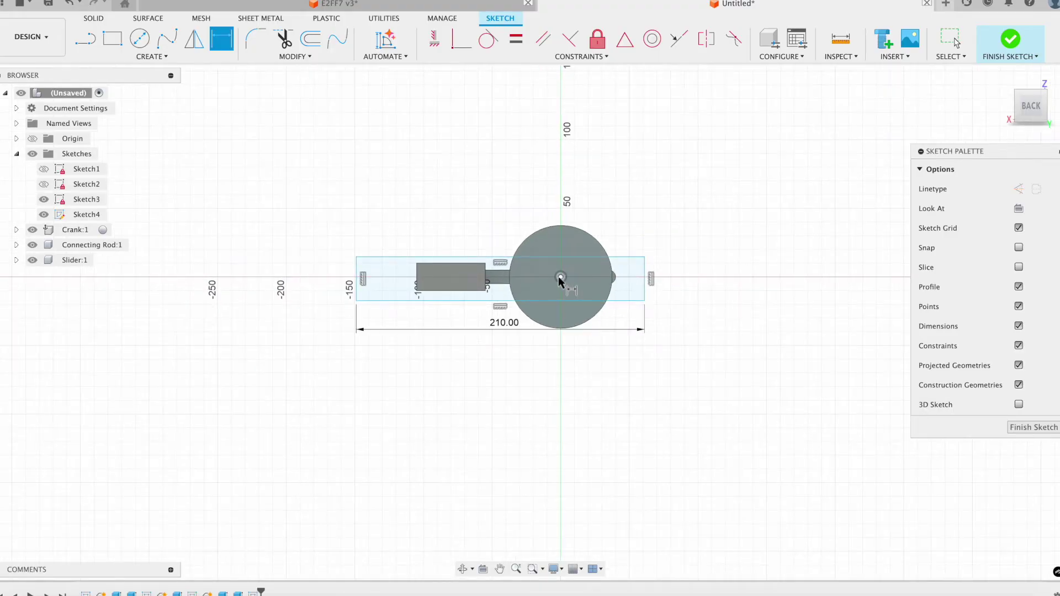
{"action": "left_click", "coordinate": [561, 277]}
{"action": "left_click", "coordinate": [645, 293]}
{"action": "left_click", "coordinate": [567, 200]}
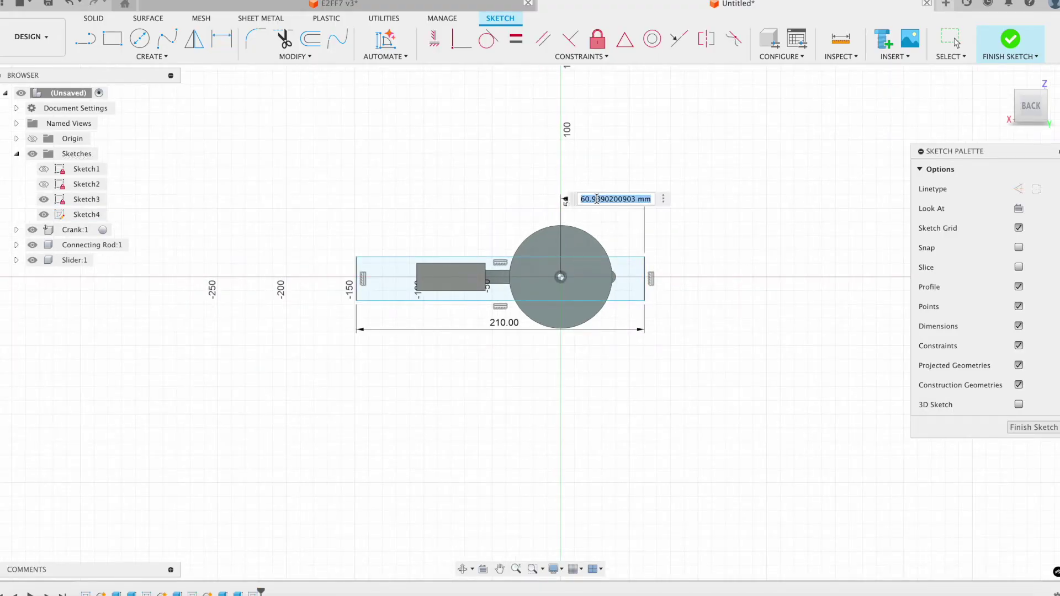
{"action": "type", "text": "30"}
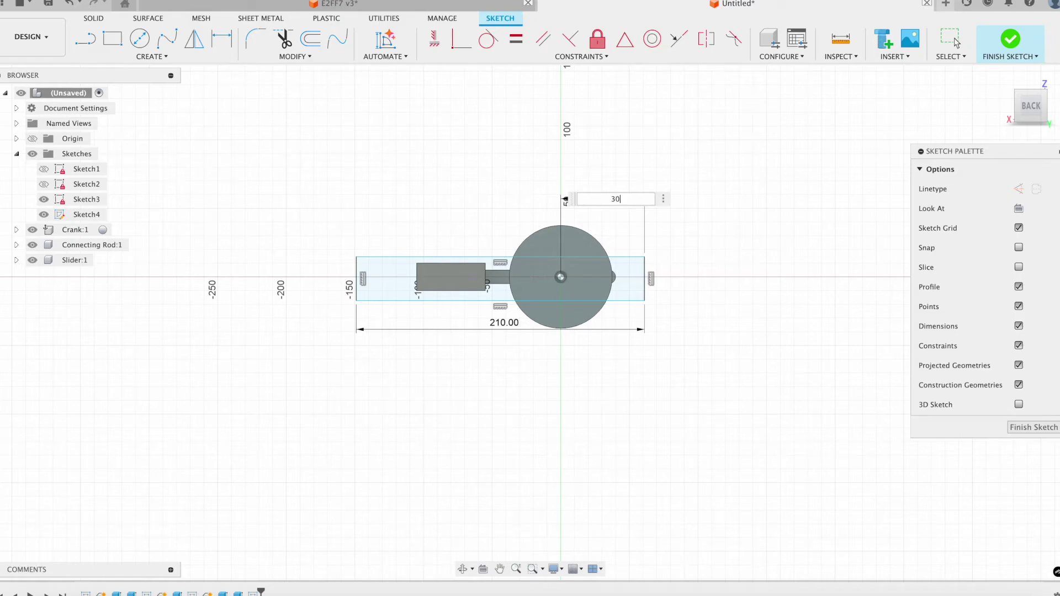
{"action": "key", "text": "Return"}
- Set the rail height to 30 mm with the crank centre 15 mm from its top edge
{"action": "scroll", "coordinate": [545, 287], "scroll_direction": "up", "scroll_amount": 5}
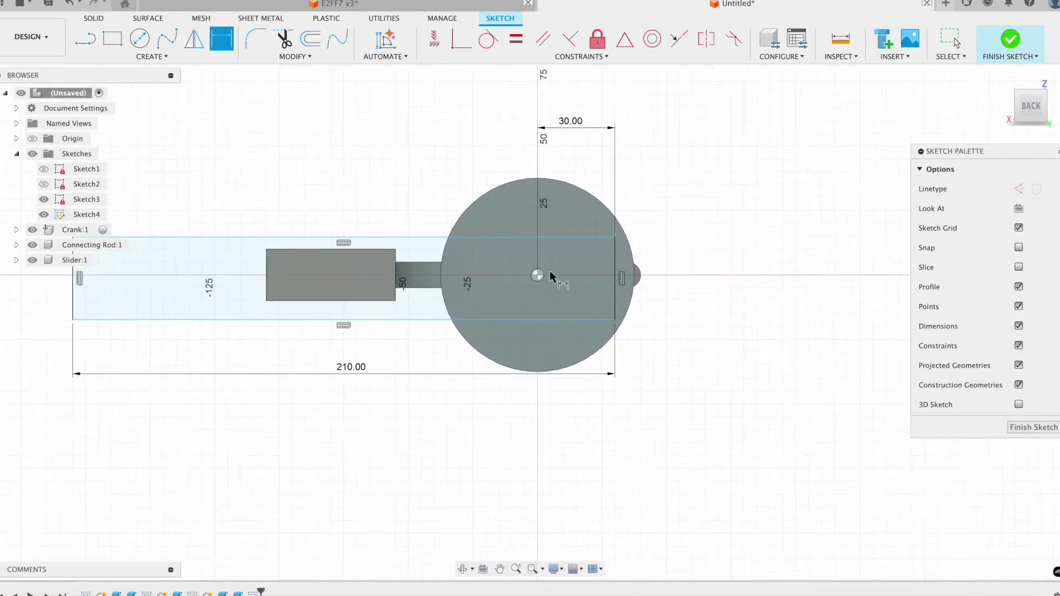
{"action": "left_click", "coordinate": [529, 278]}
{"action": "left_click", "coordinate": [571, 214]}
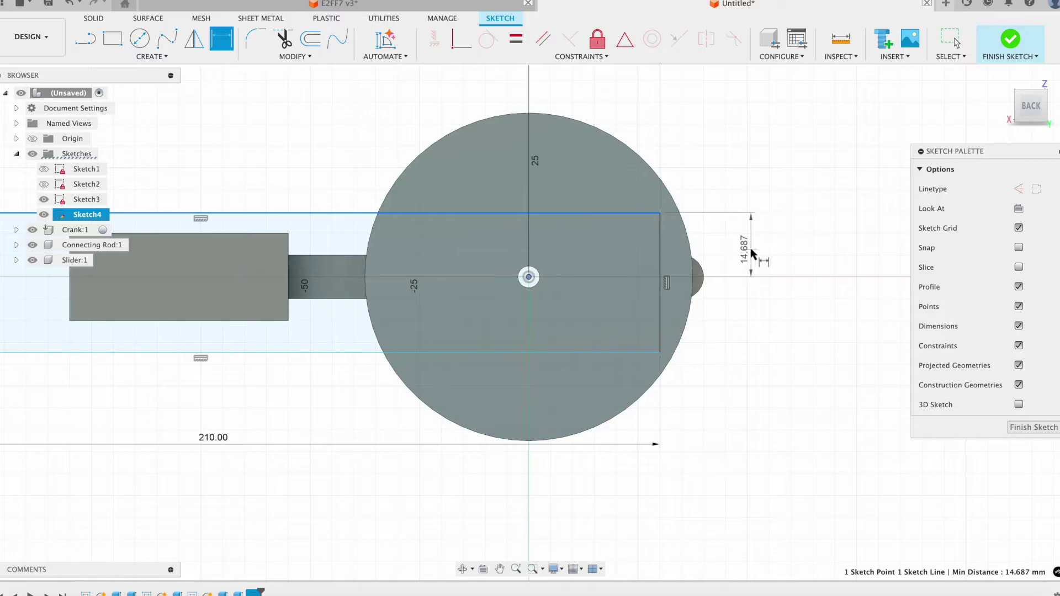
{"action": "scroll", "coordinate": [703, 282], "scroll_direction": "down", "scroll_amount": 3}
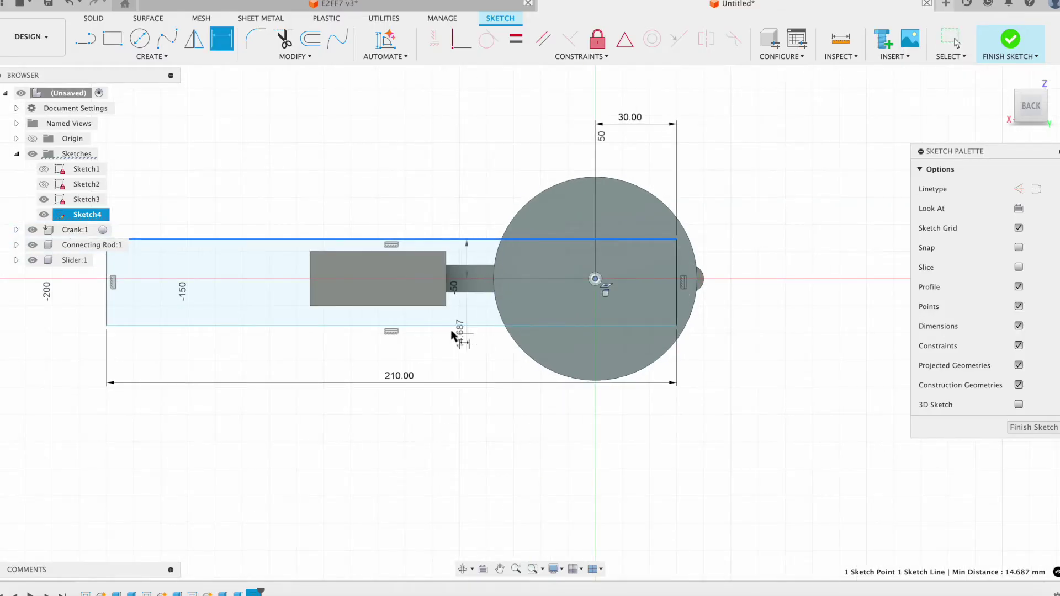
{"action": "left_click", "coordinate": [575, 326]}
{"action": "left_click", "coordinate": [743, 280]}
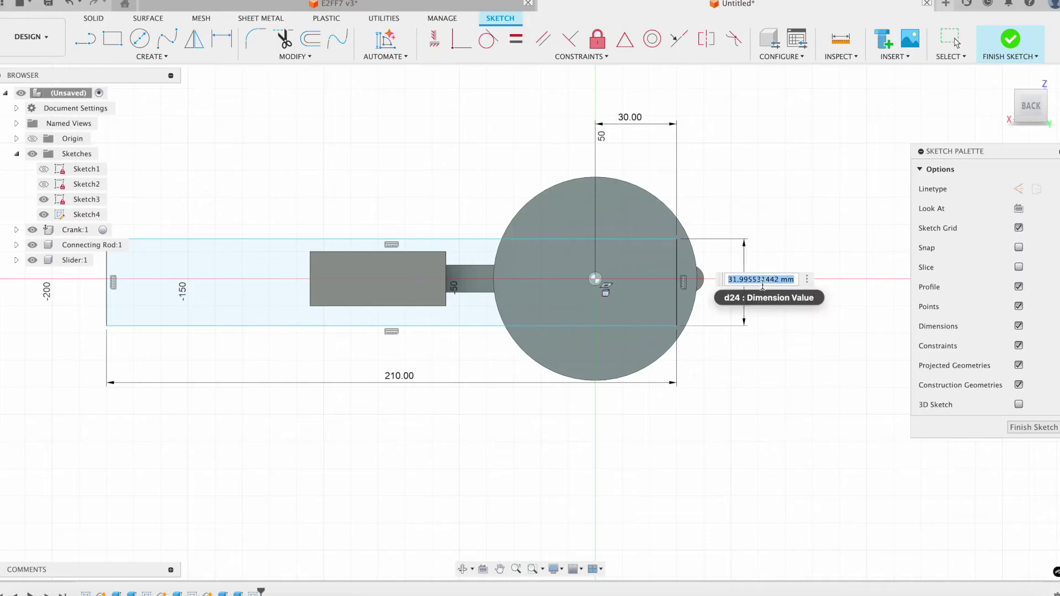
{"action": "key", "text": "Return"}
{"action": "left_click", "coordinate": [595, 279]}
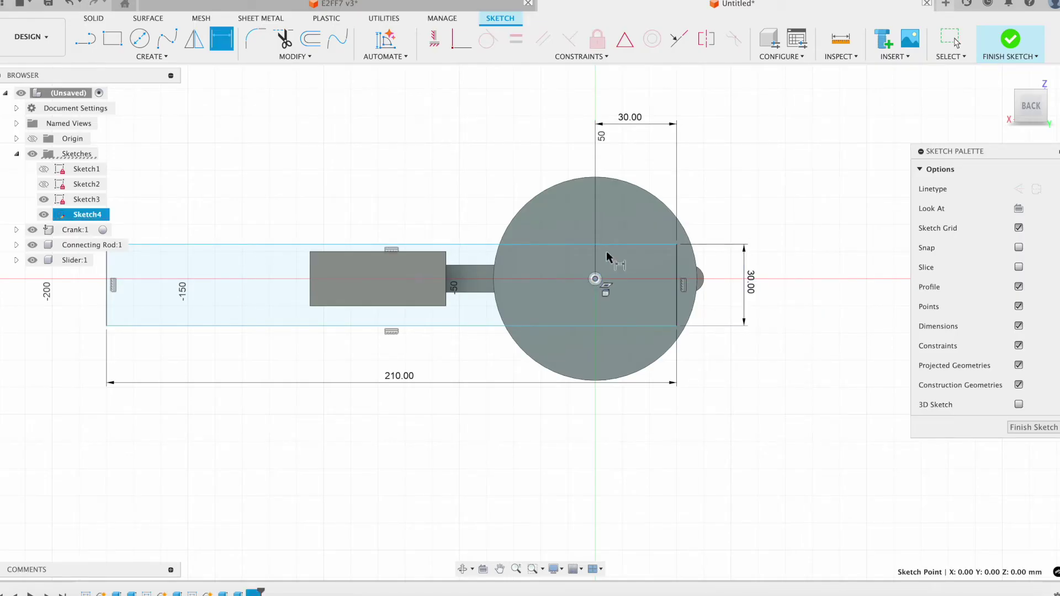
{"action": "left_click", "coordinate": [609, 244]}
{"action": "left_click", "coordinate": [724, 264]}
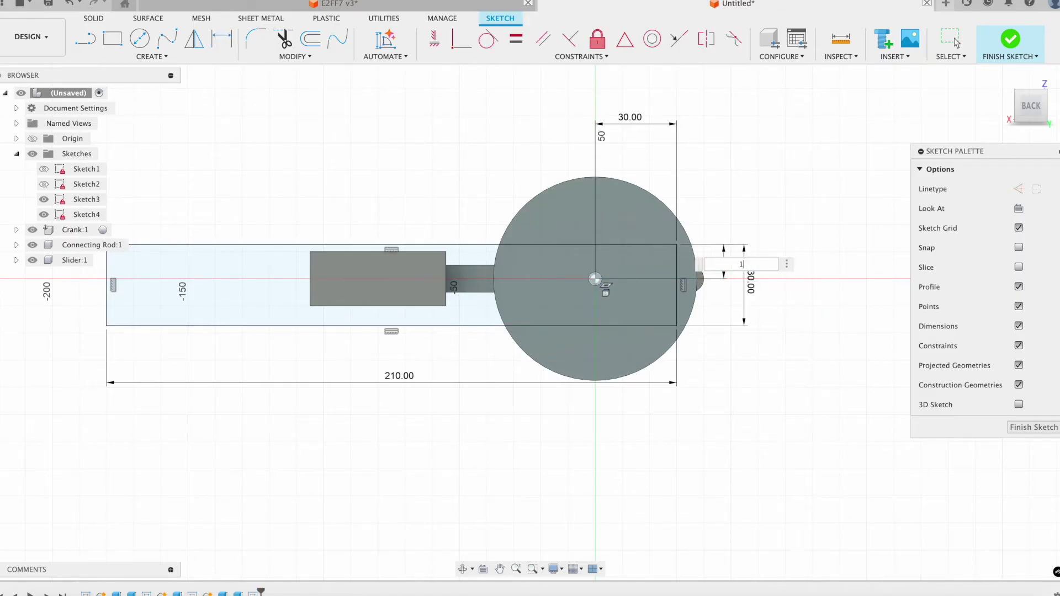
{"action": "key", "text": "Return"}
{"action": "scroll", "coordinate": [551, 284], "scroll_direction": "down", "scroll_amount": 2}
{"action": "scroll", "coordinate": [350, 338], "scroll_direction": "up", "scroll_amount": 3}
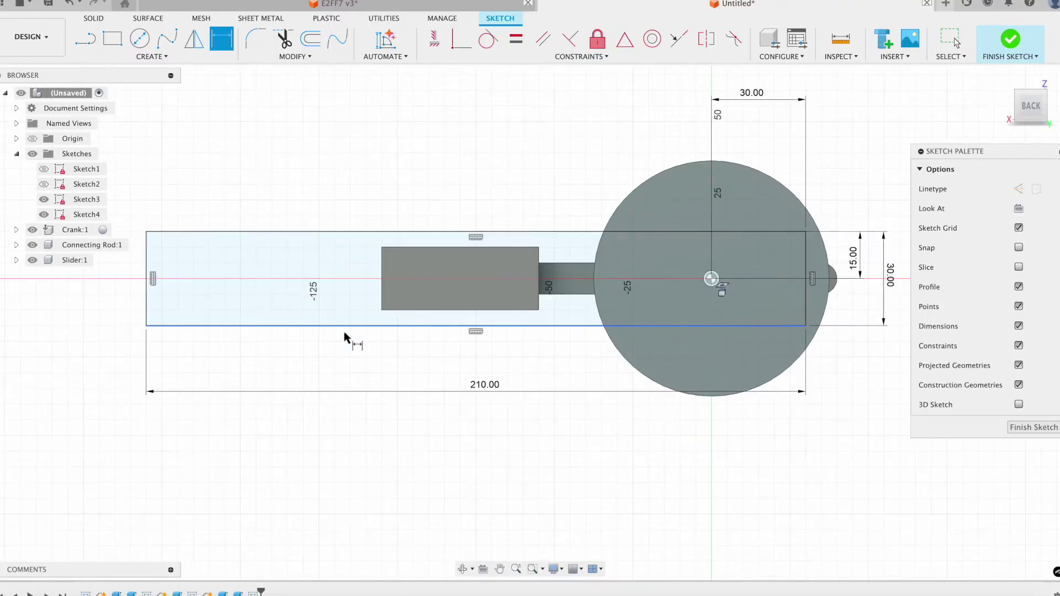
{"action": "mouse_move", "coordinate": [350, 338]}
{"action": "middle_mouse_down"}
{"action": "mouse_move", "coordinate": [354, 359]}
{"action": "mouse_move", "coordinate": [403, 355]}
{"action": "middle_mouse_up"}
{"action": "key", "text": "d"}
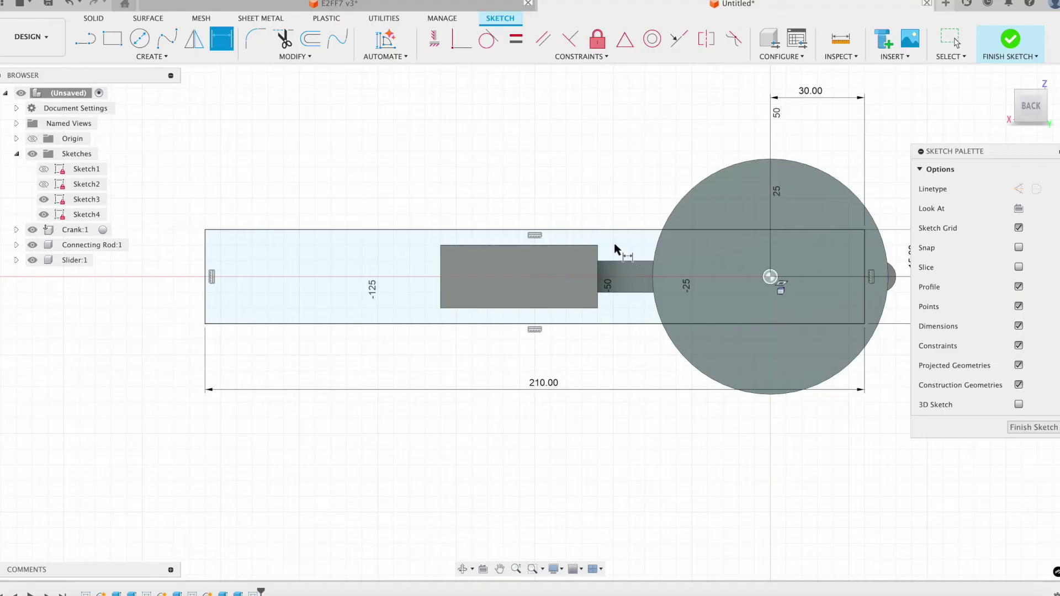
- Draw an inner slot rectangle 20 mm tall, 5 mm above the rail's bottom edge
{"action": "key", "text": "r"}
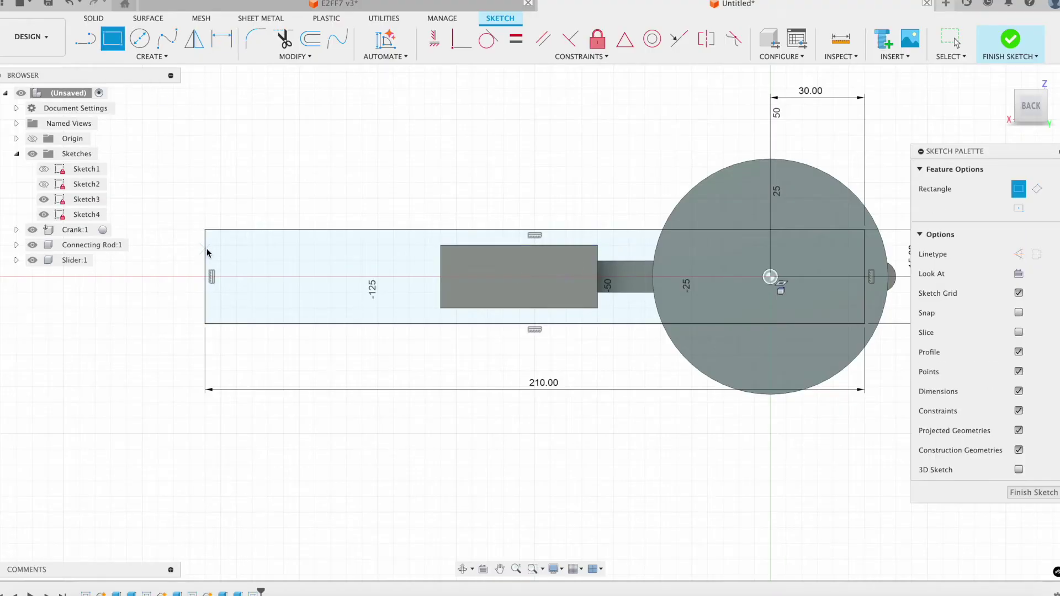
{"action": "left_click", "coordinate": [205, 246]}
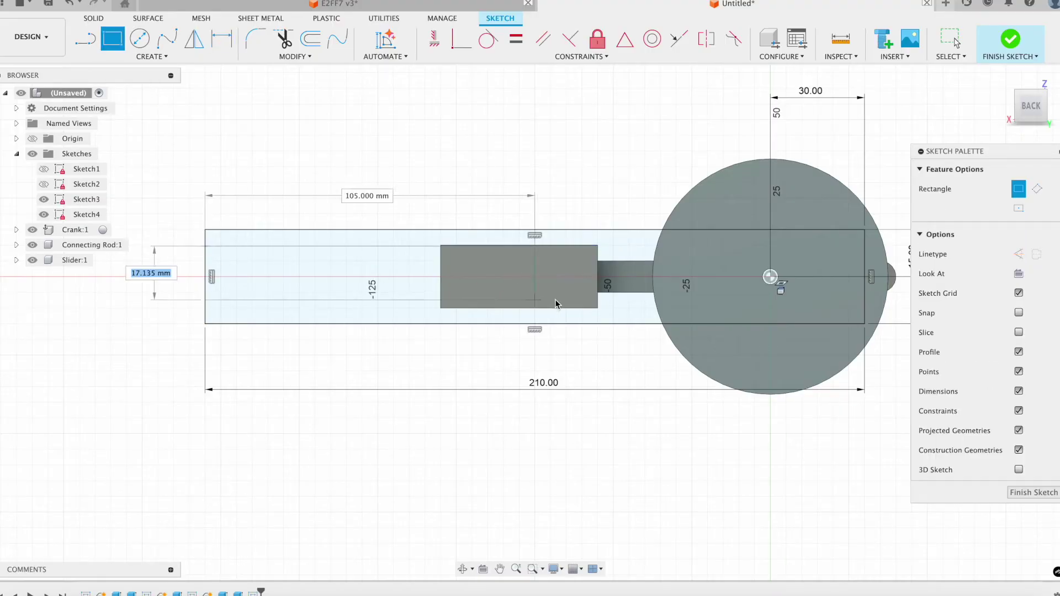
{"action": "left_click", "coordinate": [617, 308]}
{"action": "key", "text": "d"}
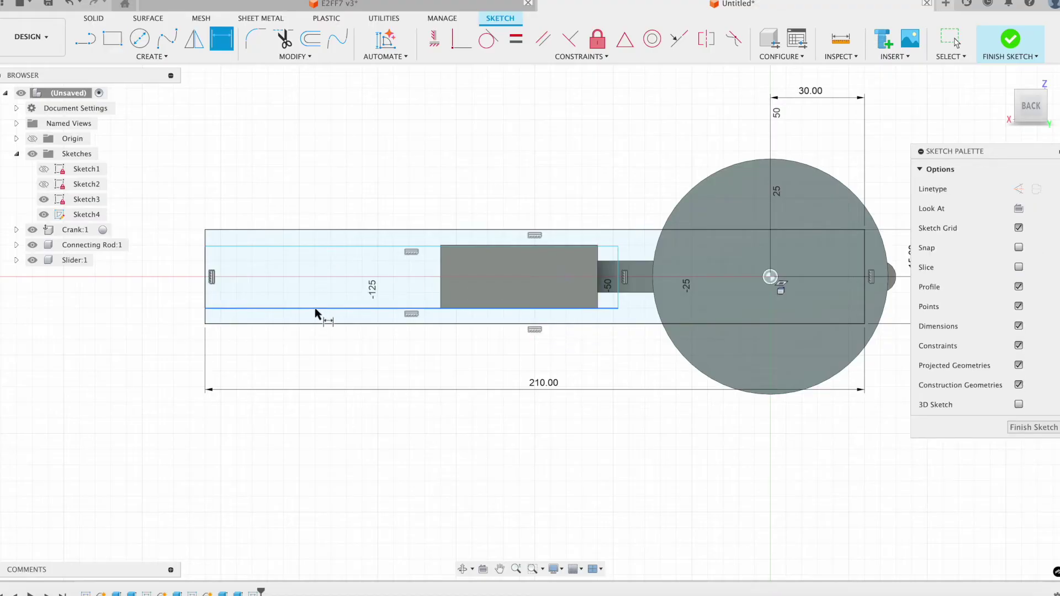
{"action": "left_click", "coordinate": [315, 307]}
{"action": "left_click", "coordinate": [315, 247]}
{"action": "left_click", "coordinate": [159, 277]}
{"action": "type", "text": "2"}
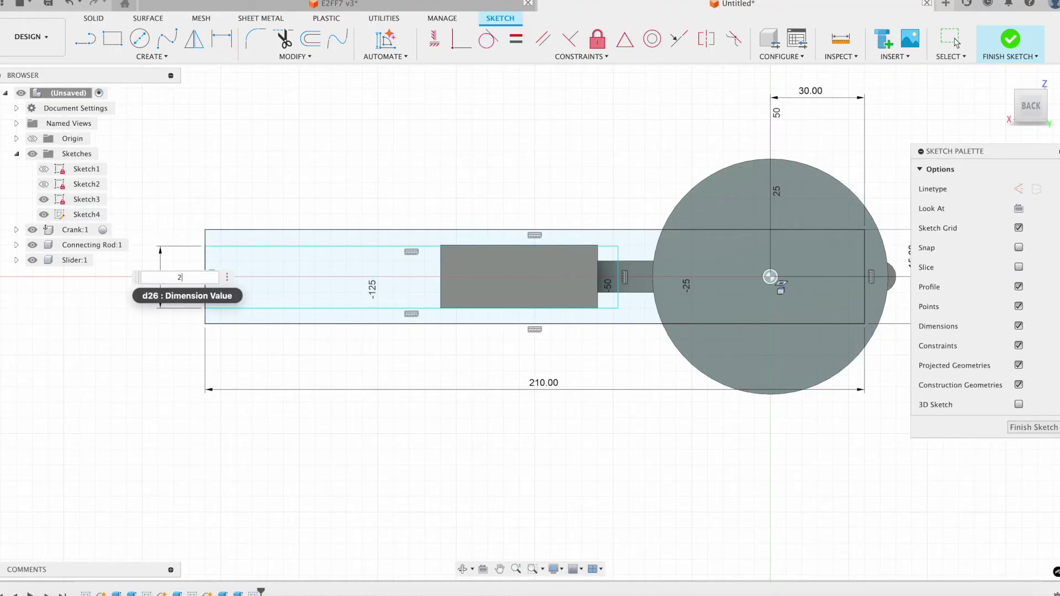
{"action": "type", "text": "0"}
{"action": "key", "text": "Return"}
{"action": "left_click", "coordinate": [220, 323]}
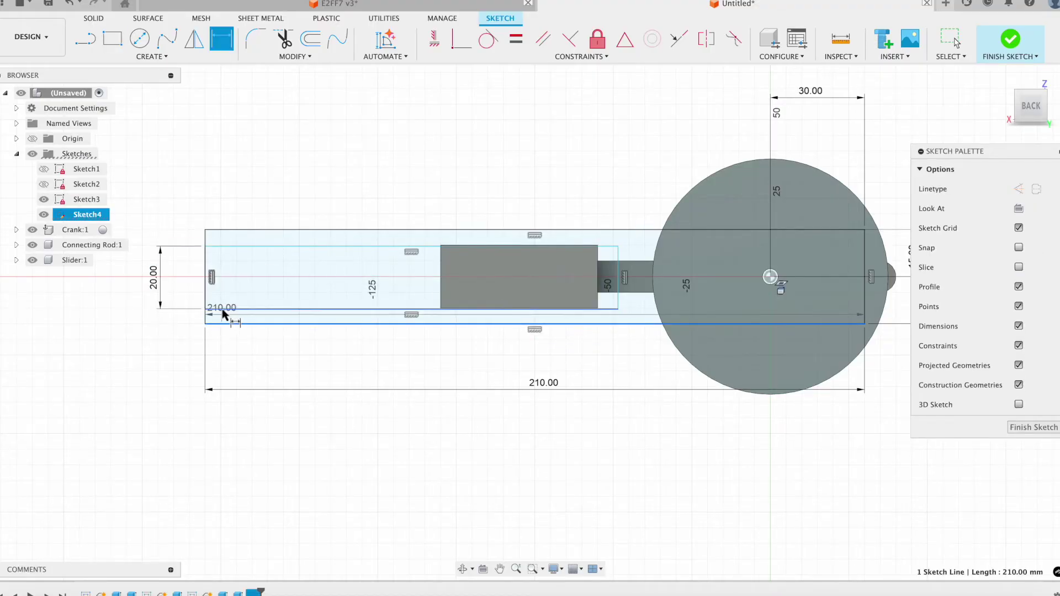
{"action": "left_click", "coordinate": [221, 309]}
{"action": "left_click", "coordinate": [173, 324]}
{"action": "type", "text": "5"}
{"action": "key", "text": "Return"}
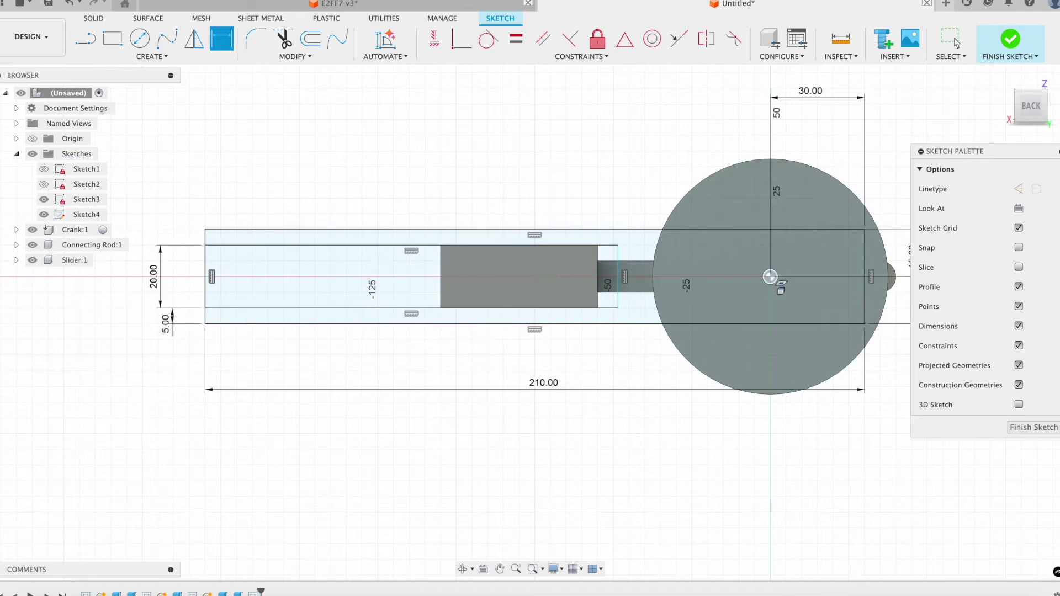
- Set the inner vertical line 142.5 mm from the rail's left end and finish the sketch
{"action": "left_click", "coordinate": [204, 280]}
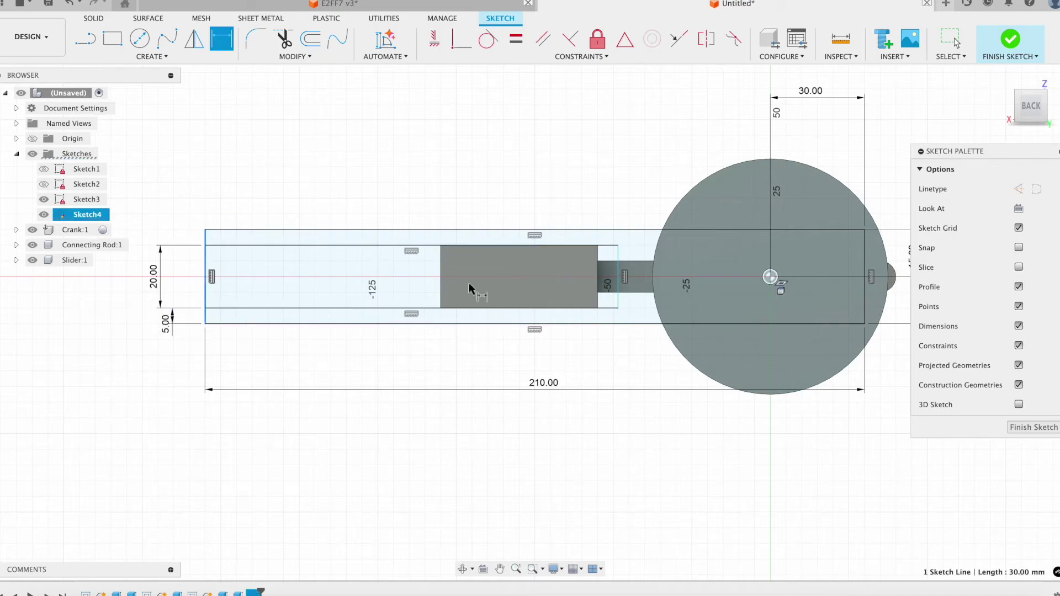
{"action": "left_click", "coordinate": [619, 291]}
{"action": "left_click", "coordinate": [501, 184]}
{"action": "type", "text": "14"}
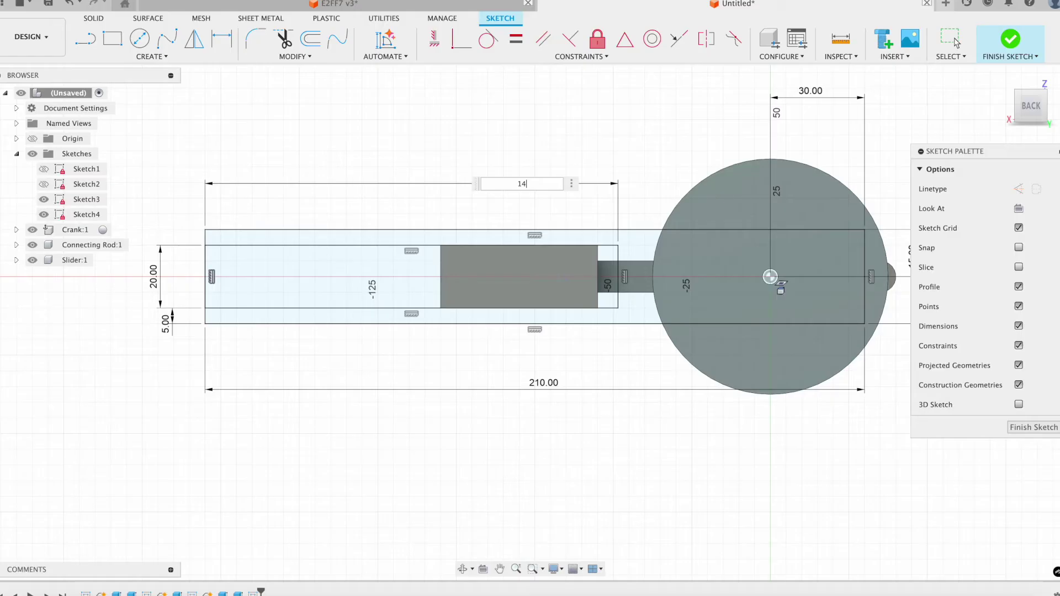
{"action": "type", "text": "2.5"}
{"action": "key", "text": "Return"}
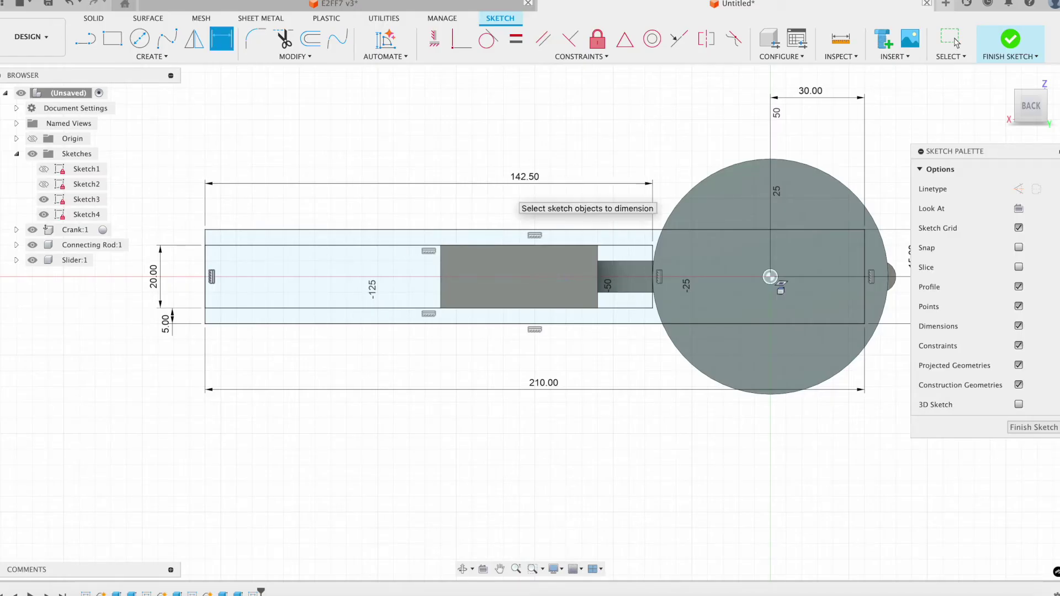
{"action": "scroll", "coordinate": [674, 274], "scroll_direction": "down", "scroll_amount": 2}
{"action": "scroll", "coordinate": [675, 276], "scroll_direction": "up", "scroll_amount": 5}
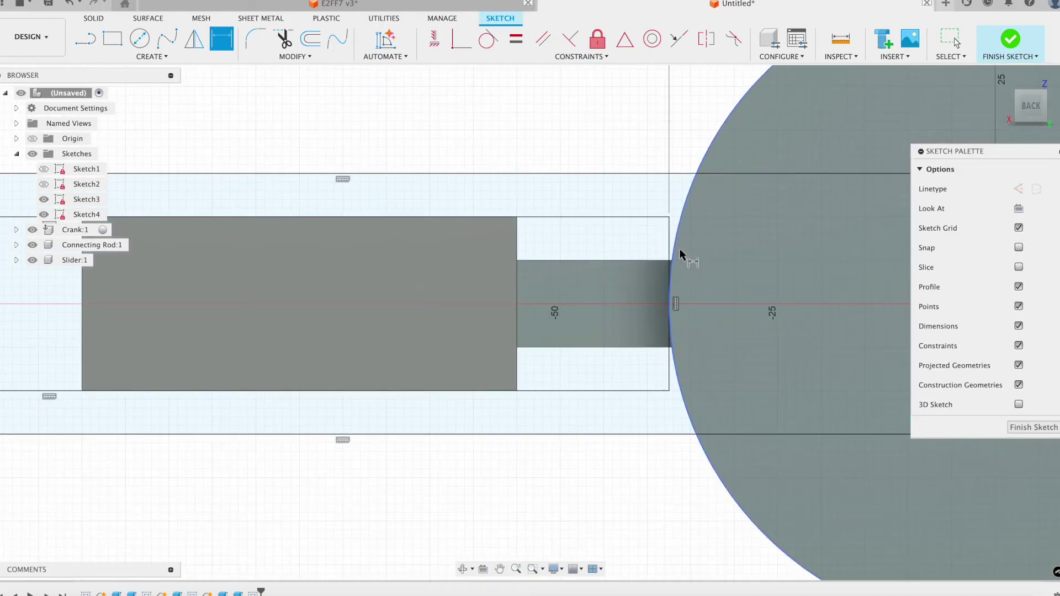
{"action": "scroll", "coordinate": [682, 264], "scroll_direction": "down", "scroll_amount": 6}
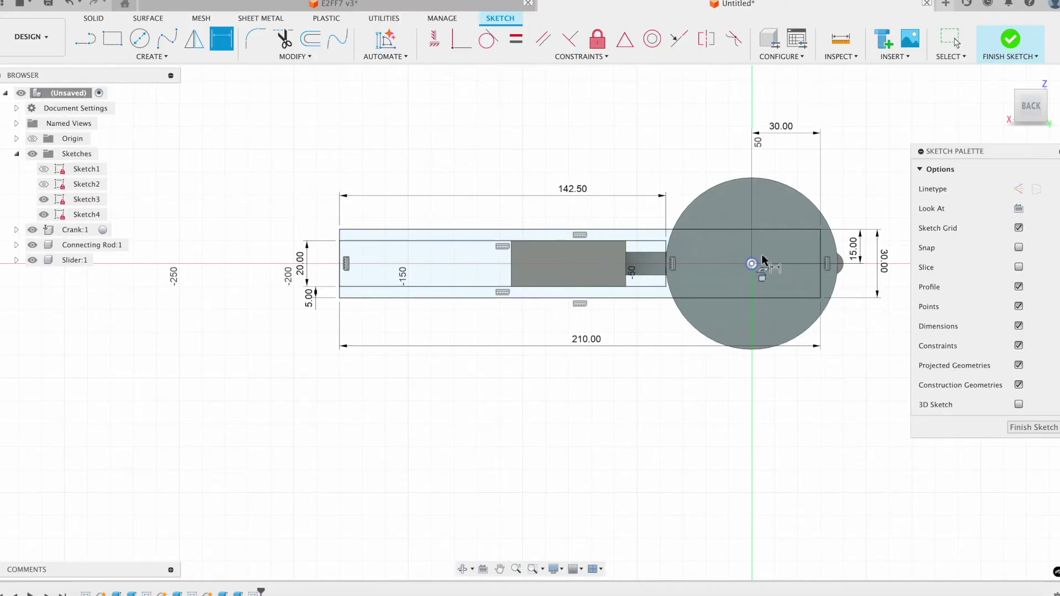
{"action": "left_click", "coordinate": [1020, 40]}
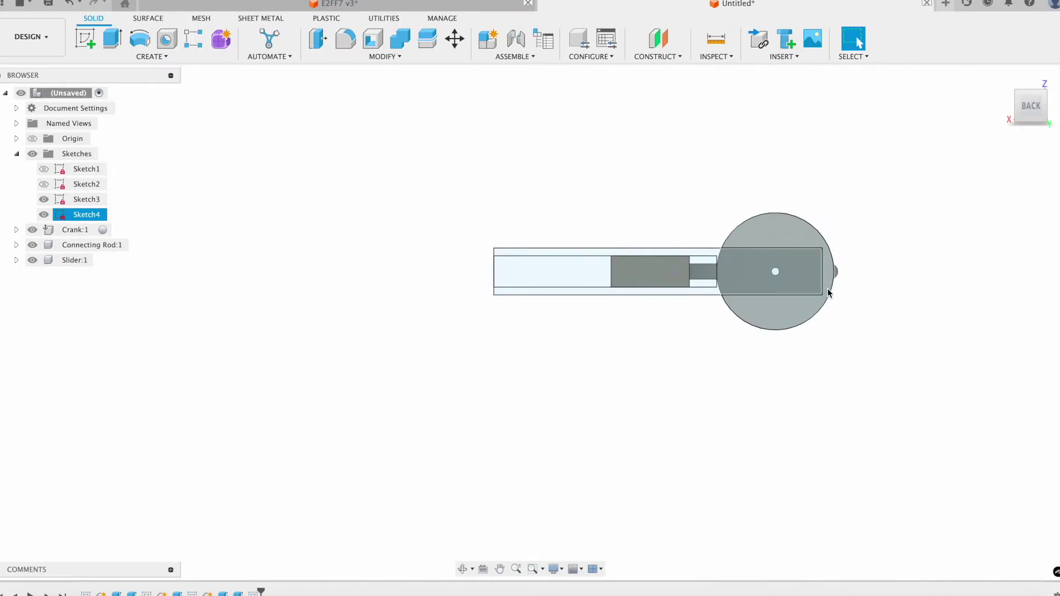
- Select the three rail strip profiles for extrusion
{"action": "key", "text": "Escape"}
{"action": "scroll", "coordinate": [839, 291], "scroll_direction": "up", "scroll_amount": 5}
{"action": "middle_click_drag", "start_coordinate": [864, 211], "coordinate": [833, 236], "text": "shift"}
{"action": "key", "text": "e"}
{"action": "scroll", "coordinate": [635, 278], "scroll_direction": "up", "scroll_amount": 3}
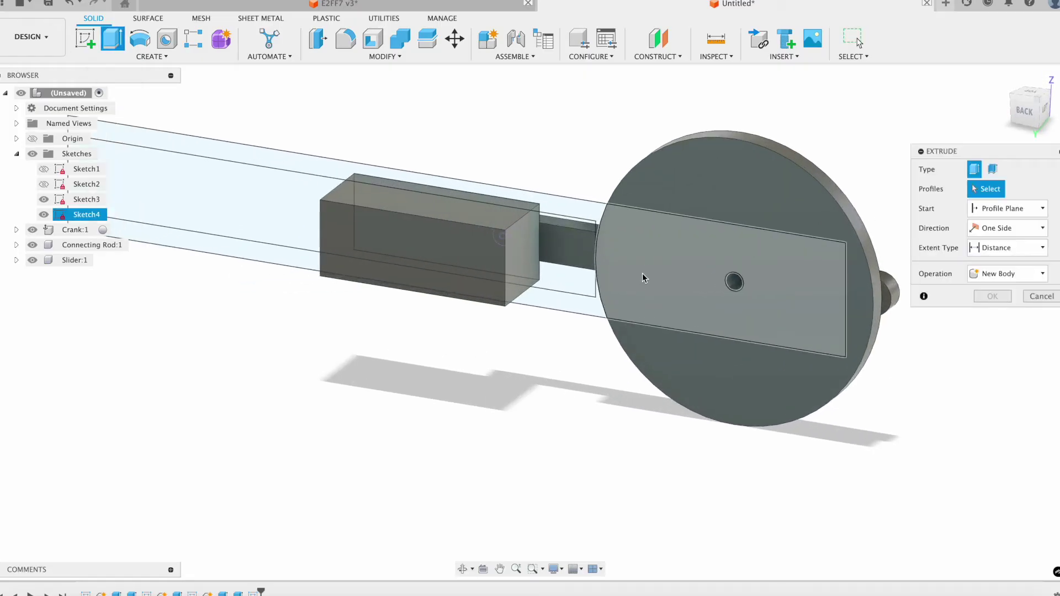
{"action": "left_click", "coordinate": [639, 269]}
{"action": "left_click", "coordinate": [183, 135]}
{"action": "left_click", "coordinate": [221, 251]}
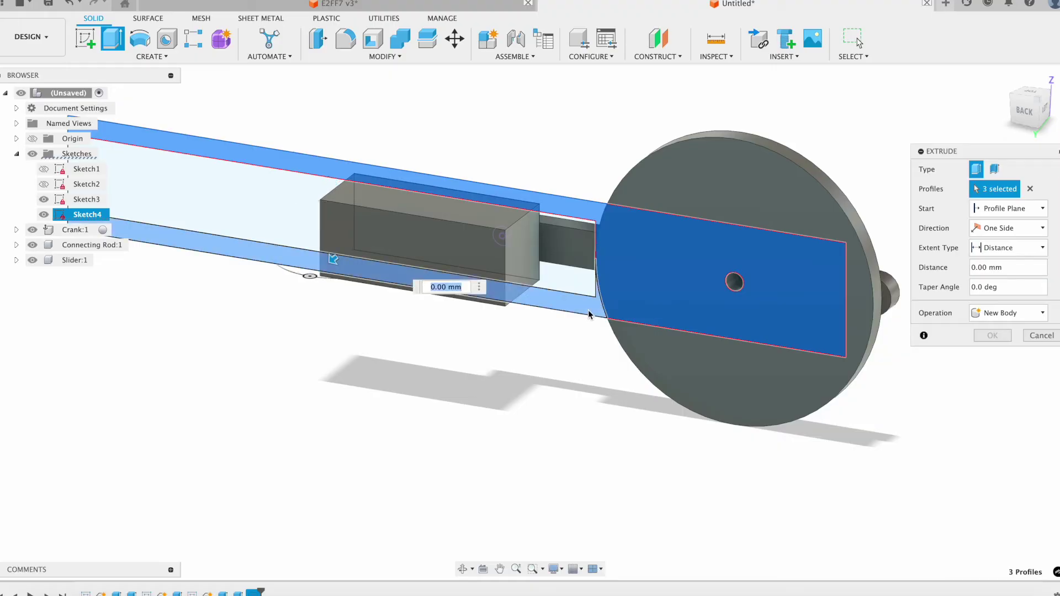
{"action": "scroll", "coordinate": [478, 340], "scroll_direction": "down", "scroll_amount": 2}
{"action": "scroll", "coordinate": [477, 341], "scroll_direction": "up", "scroll_amount": 2}
{"action": "scroll", "coordinate": [514, 358], "scroll_direction": "down", "scroll_amount": 3}
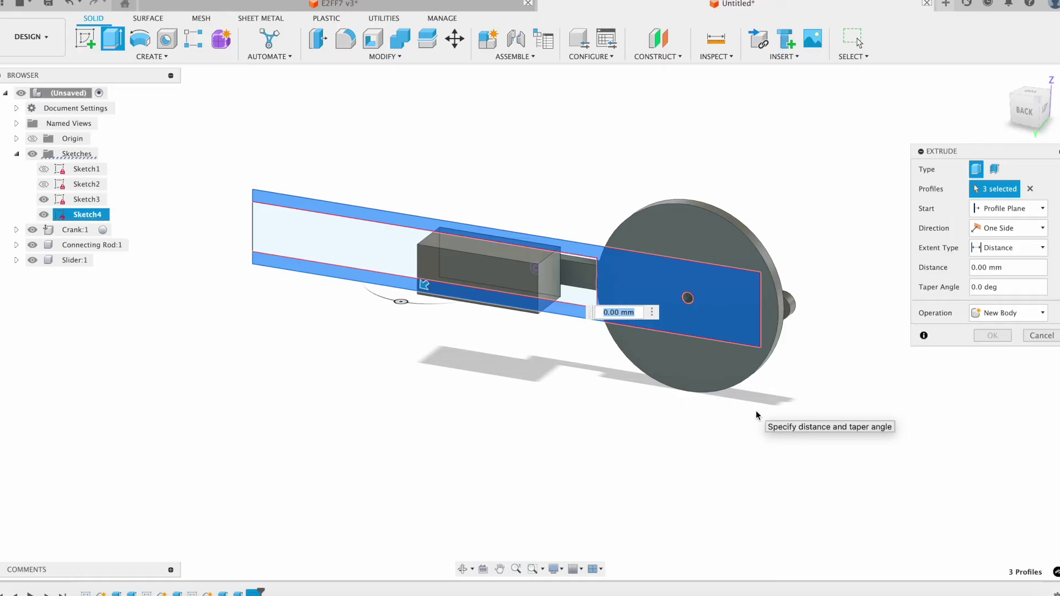
- Extrude the rail strips 20 mm as a new component, Component4
{"action": "type", "text": "20"}
{"action": "scroll", "coordinate": [710, 423], "scroll_direction": "down", "scroll_amount": 2}
{"action": "middle_click_drag", "start_coordinate": [710, 419], "coordinate": [644, 416], "text": "shift"}
{"action": "left_click", "coordinate": [1010, 383]}
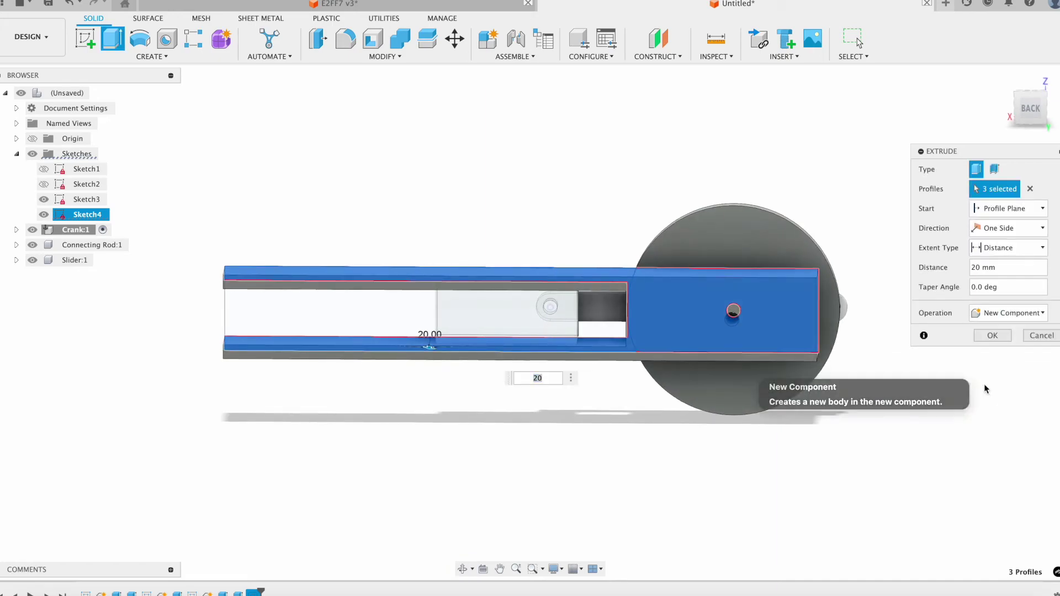
{"action": "middle_click_drag", "start_coordinate": [823, 406], "coordinate": [723, 301], "text": "shift"}
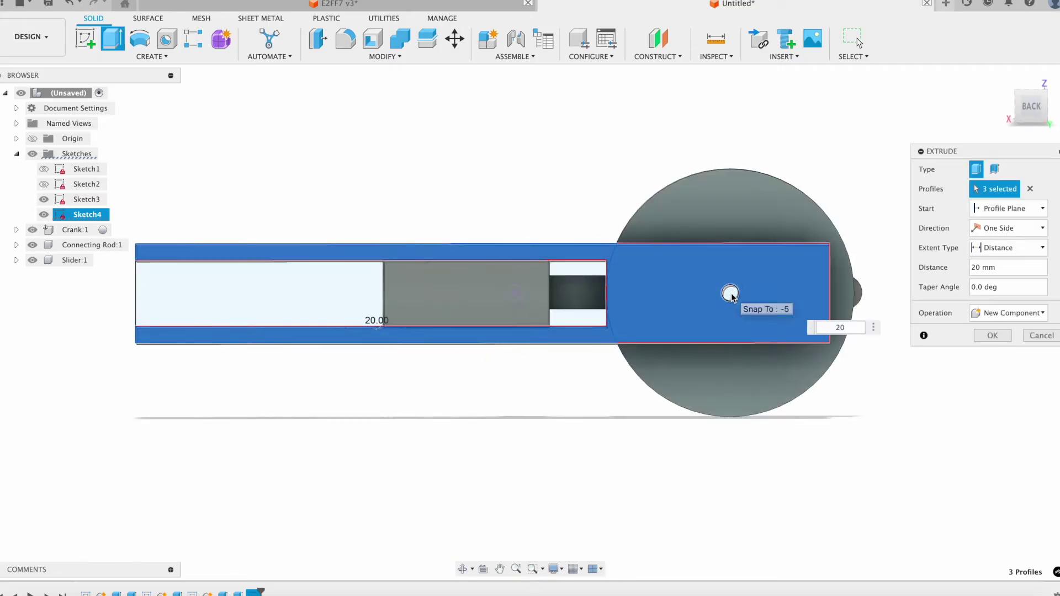
{"action": "middle_click_drag", "start_coordinate": [801, 363], "coordinate": [765, 426], "text": "shift"}
{"action": "left_click", "coordinate": [992, 336]}
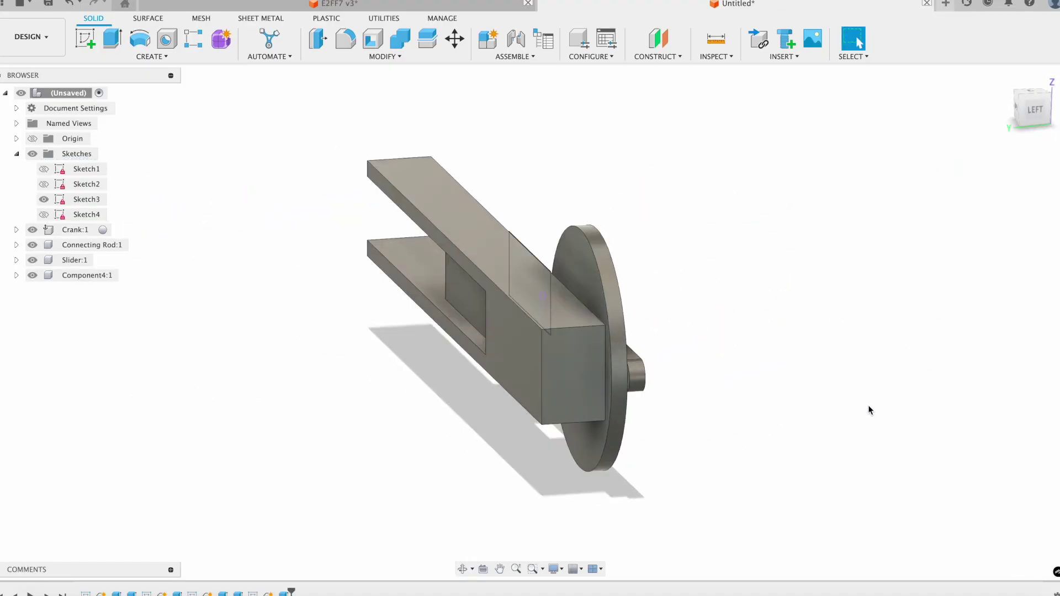
{"action": "middle_click_drag", "start_coordinate": [868, 405], "coordinate": [778, 372], "text": "shift"}
{"action": "scroll", "coordinate": [793, 431], "scroll_direction": "down", "scroll_amount": 3}
{"action": "scroll", "coordinate": [596, 391], "scroll_direction": "up", "scroll_amount": 4}
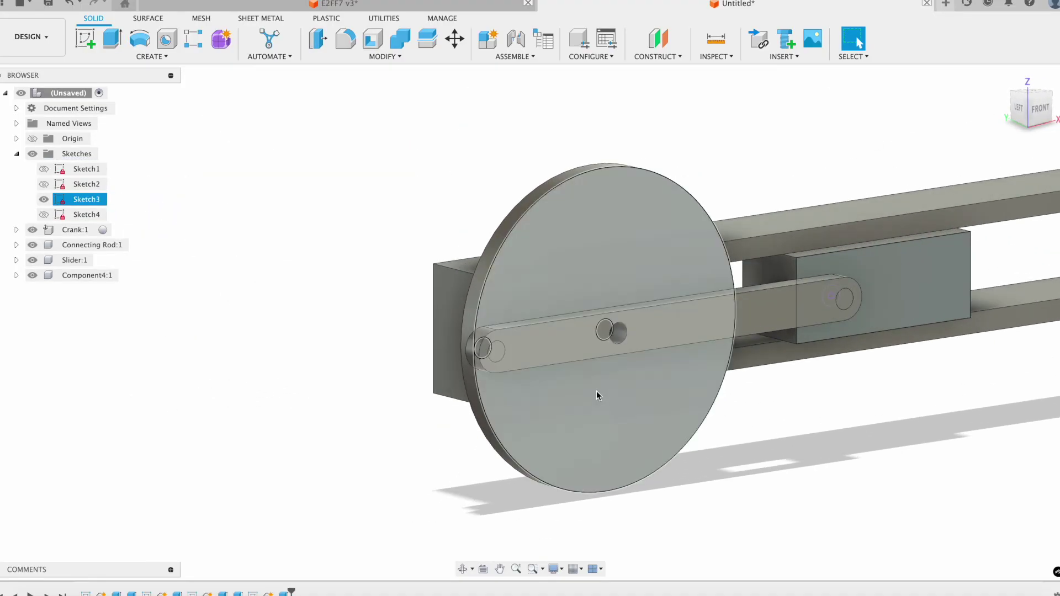
{"action": "scroll", "coordinate": [619, 339], "scroll_direction": "down", "scroll_amount": 2}
{"action": "mouse_move", "coordinate": [618, 339]}
{"action": "middle_mouse_down", "text": "shift"}
{"action": "mouse_move", "coordinate": [636, 336]}
{"action": "mouse_move", "coordinate": [607, 320]}
{"action": "middle_mouse_up", "text": "shift"}
{"action": "scroll", "coordinate": [559, 327], "scroll_direction": "up", "scroll_amount": 5}
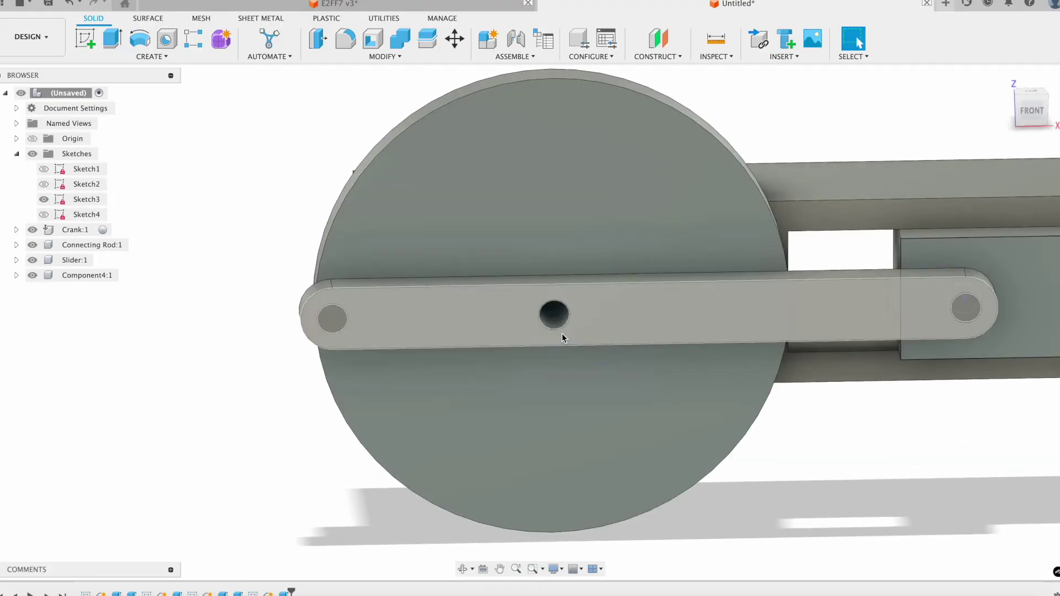
{"action": "scroll", "coordinate": [559, 326], "scroll_direction": "down", "scroll_amount": 4}
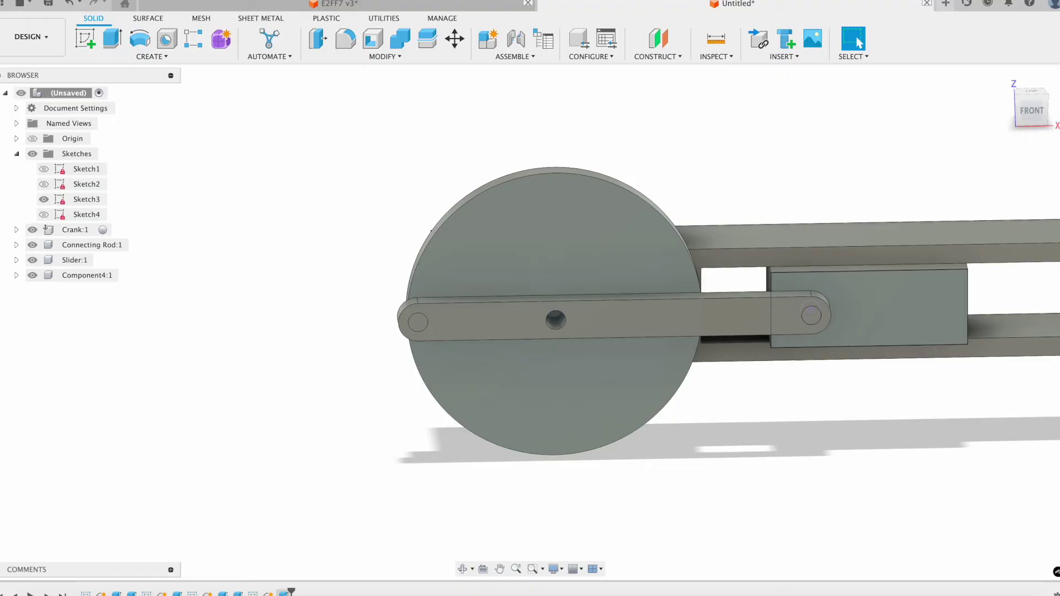
{"action": "scroll", "coordinate": [483, 406], "scroll_direction": "up", "scroll_amount": 3}
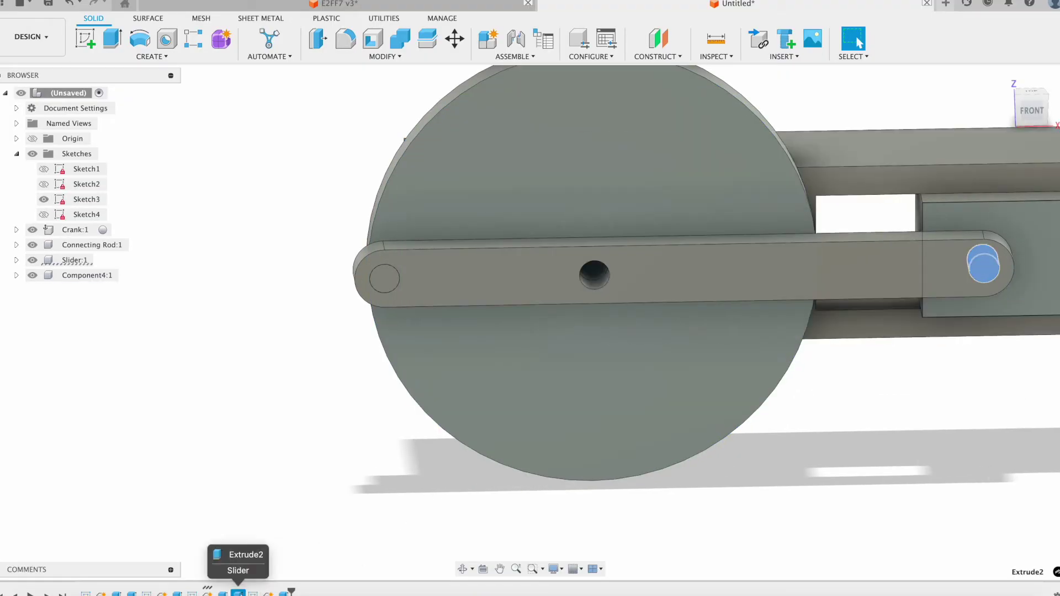
{"action": "left_click", "coordinate": [178, 593]}
{"action": "right_click", "coordinate": [177, 593]}
{"action": "left_click", "coordinate": [217, 451]}
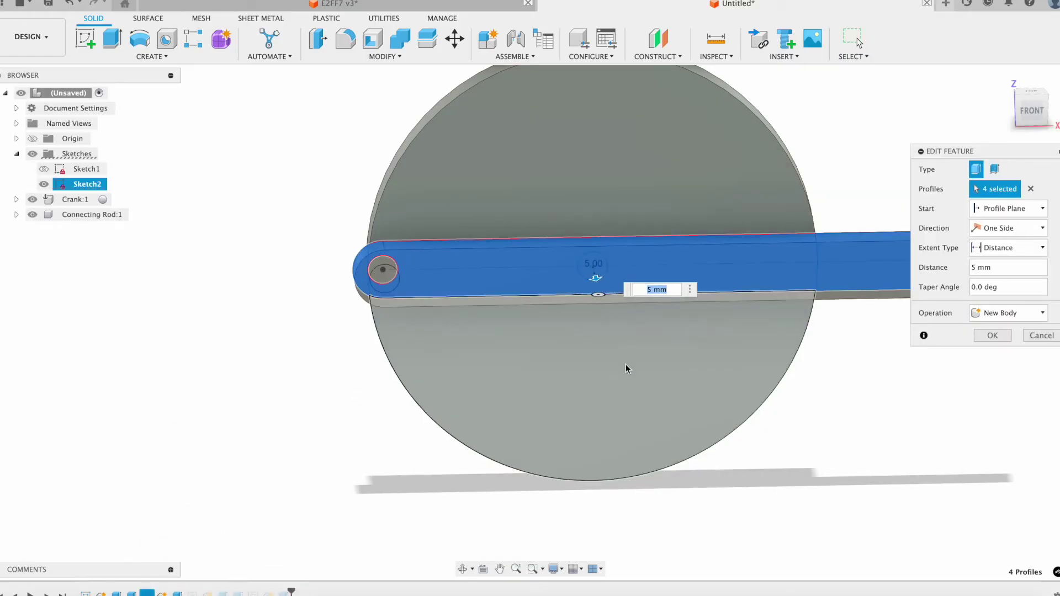
{"action": "left_click", "coordinate": [992, 335]}
{"action": "scroll", "coordinate": [801, 419], "scroll_direction": "down", "scroll_amount": 2}
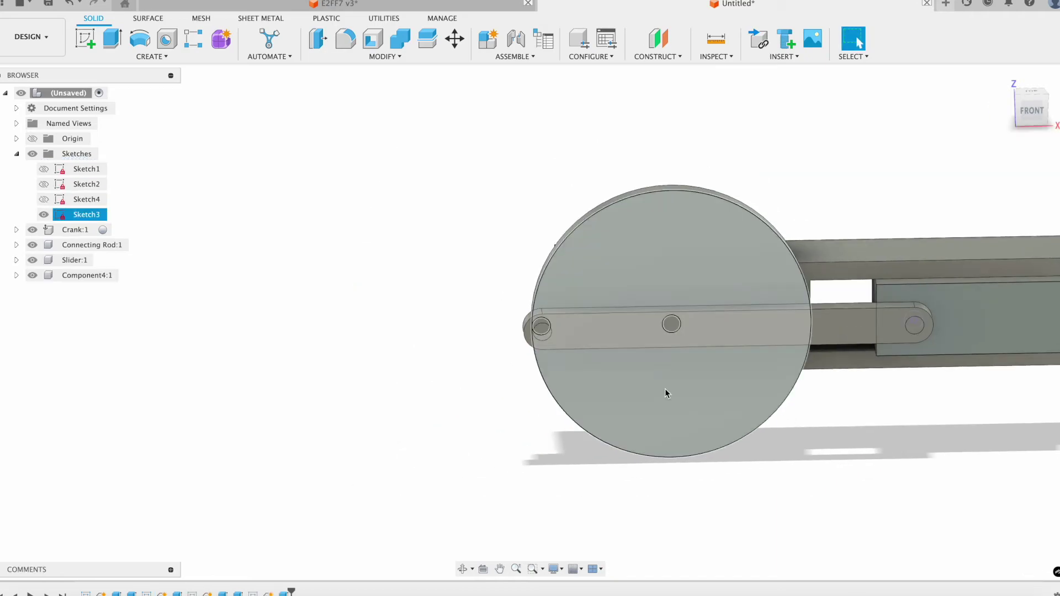
{"action": "mouse_move", "coordinate": [794, 422]}
{"action": "middle_mouse_down", "text": "shift"}
{"action": "mouse_move", "coordinate": [797, 466]}
{"action": "mouse_move", "coordinate": [792, 425]}
{"action": "middle_mouse_up", "text": "shift"}
- Hide the connecting rod and crank disc to expose the rail frame's end face
{"action": "left_click", "coordinate": [33, 245]}
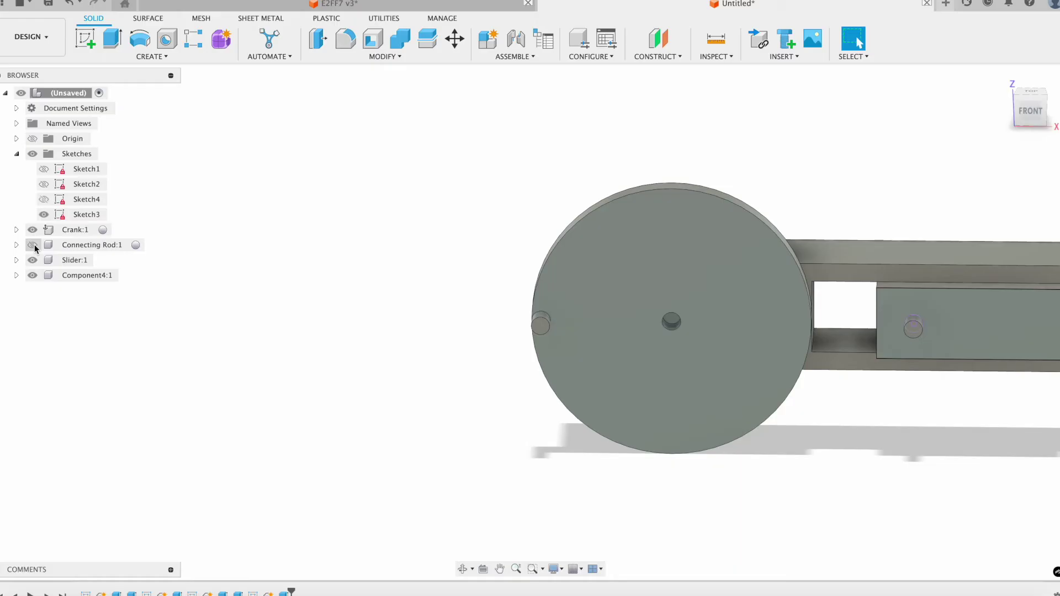
{"action": "left_click", "coordinate": [33, 245]}
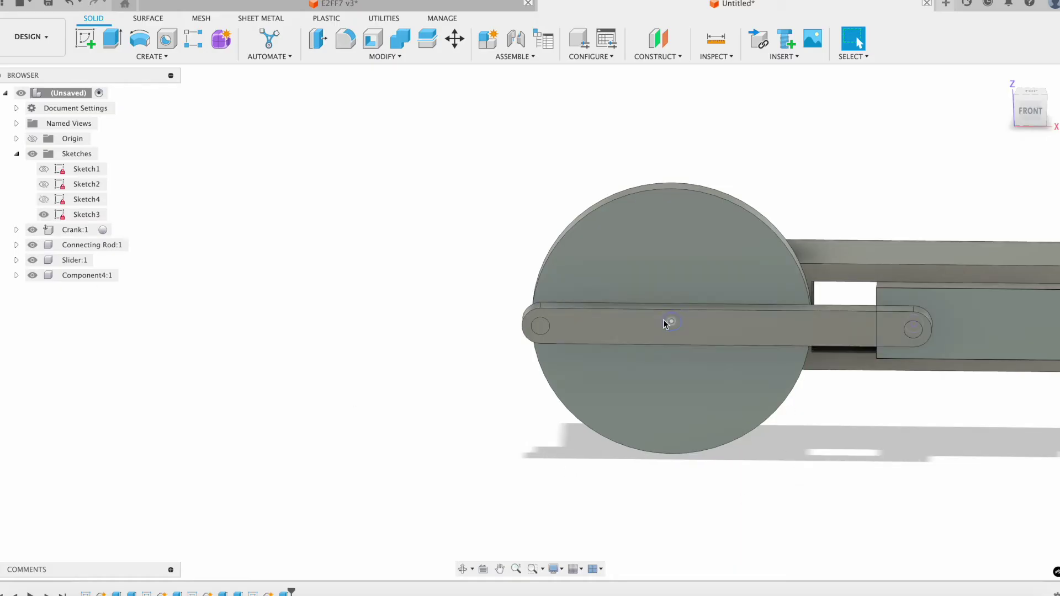
{"action": "mouse_move", "coordinate": [665, 325]}
{"action": "middle_mouse_down", "text": "shift"}
{"action": "mouse_move", "coordinate": [738, 483]}
{"action": "mouse_move", "coordinate": [751, 439]}
{"action": "mouse_move", "coordinate": [884, 386]}
{"action": "middle_mouse_up", "text": "shift"}
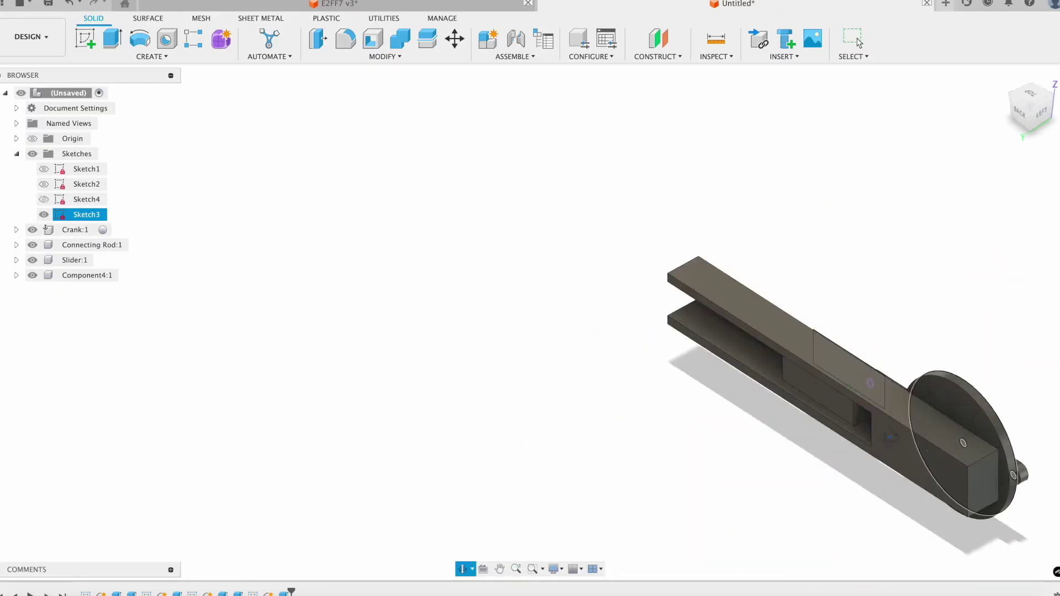
{"action": "mouse_move", "coordinate": [890, 437]}
{"action": "middle_mouse_down", "text": "shift"}
{"action": "mouse_move", "coordinate": [881, 473]}
{"action": "mouse_move", "coordinate": [880, 373]}
{"action": "mouse_move", "coordinate": [847, 418]}
{"action": "mouse_move", "coordinate": [880, 390]}
{"action": "mouse_move", "coordinate": [738, 383]}
{"action": "mouse_move", "coordinate": [279, 298]}
{"action": "middle_mouse_up", "text": "shift"}
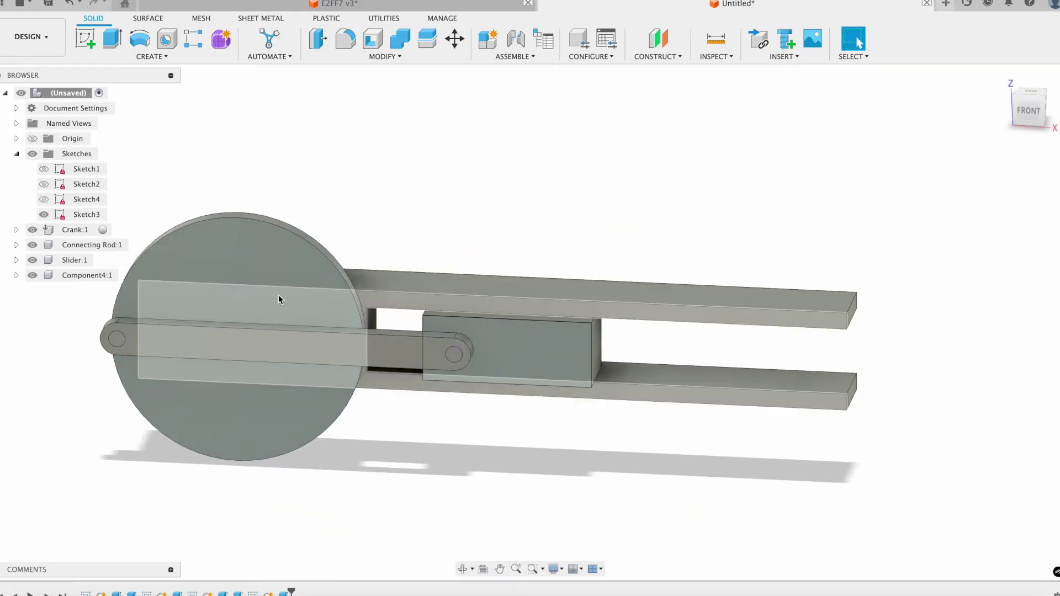
{"action": "left_click", "coordinate": [37, 244]}
{"action": "scroll", "coordinate": [293, 386], "scroll_direction": "up", "scroll_amount": 3}
{"action": "scroll", "coordinate": [359, 436], "scroll_direction": "down", "scroll_amount": 5}
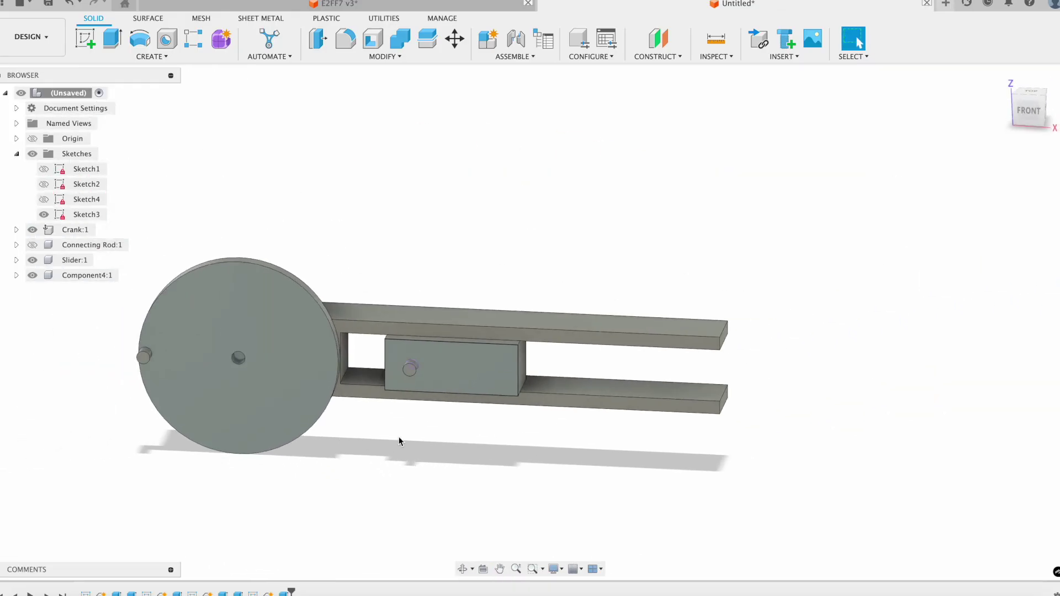
{"action": "scroll", "coordinate": [238, 342], "scroll_direction": "up", "scroll_amount": 3}
{"action": "left_click", "coordinate": [34, 232]}
{"action": "scroll", "coordinate": [298, 289], "scroll_direction": "up", "scroll_amount": 4}
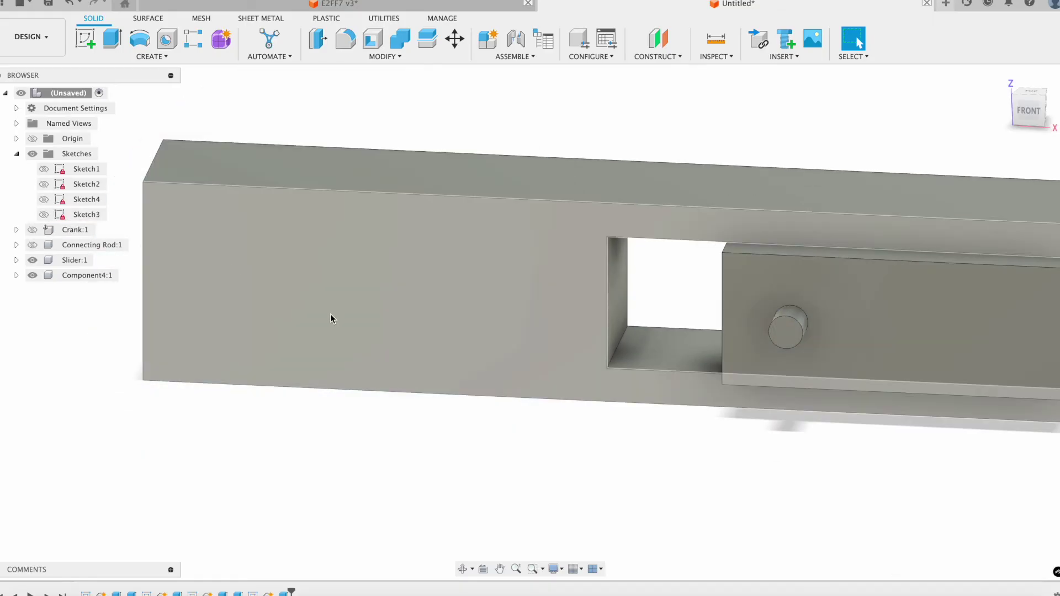
- Extrude Sketch3's circle -5 mm as a joined pin, then show the crank and rod again
{"action": "left_click", "coordinate": [87, 213]}
{"action": "left_click", "coordinate": [44, 214]}
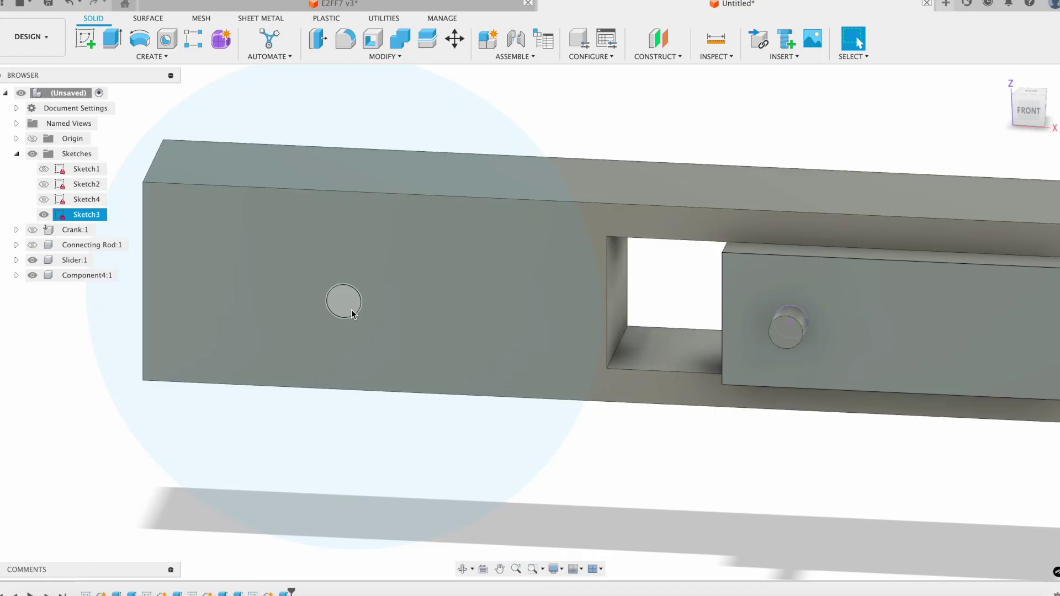
{"action": "left_click", "coordinate": [351, 313]}
{"action": "key", "text": "e"}
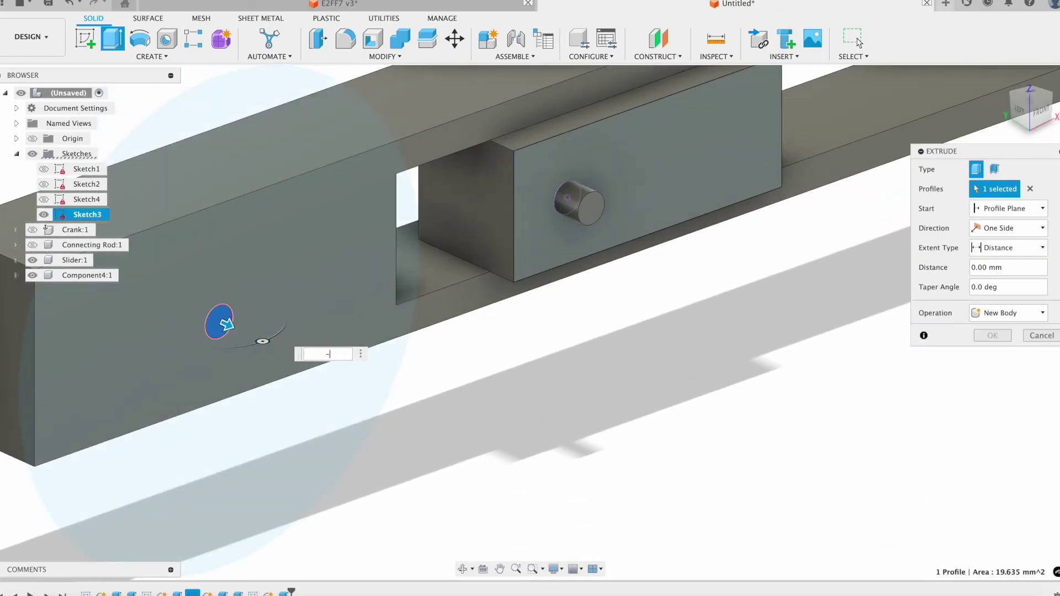
{"action": "scroll", "coordinate": [397, 384], "scroll_direction": "down", "scroll_amount": 5}
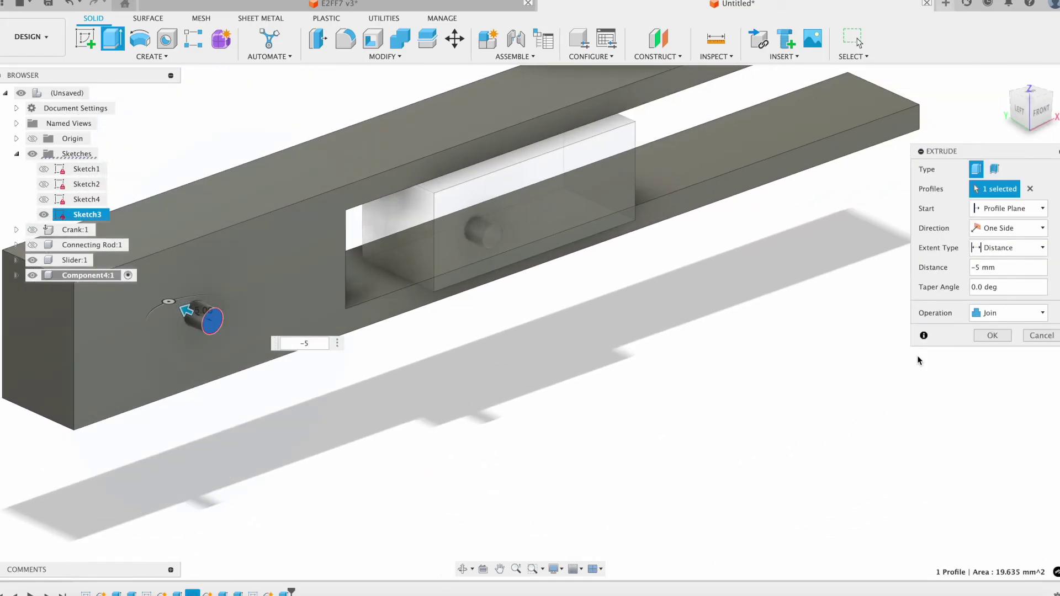
{"action": "left_click", "coordinate": [1005, 338]}
{"action": "scroll", "coordinate": [555, 413], "scroll_direction": "down", "scroll_amount": 3}
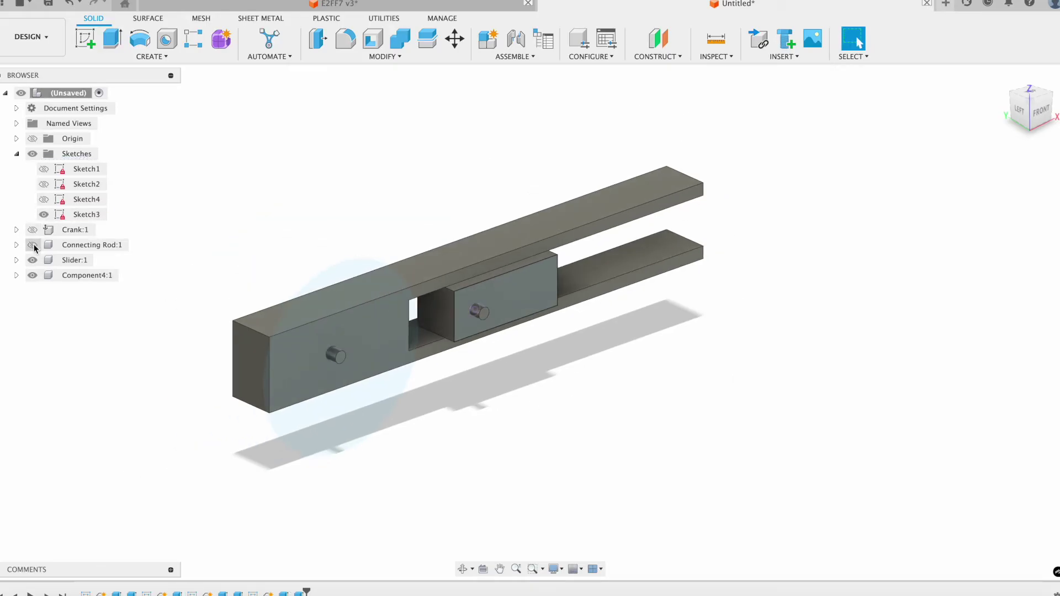
{"action": "left_click", "coordinate": [33, 246]}
{"action": "left_click", "coordinate": [33, 229]}
- Orbit around the assembly, then bring up the context menu for Crank:1 in the Browser
{"action": "scroll", "coordinate": [566, 412], "scroll_direction": "down", "scroll_amount": 2}
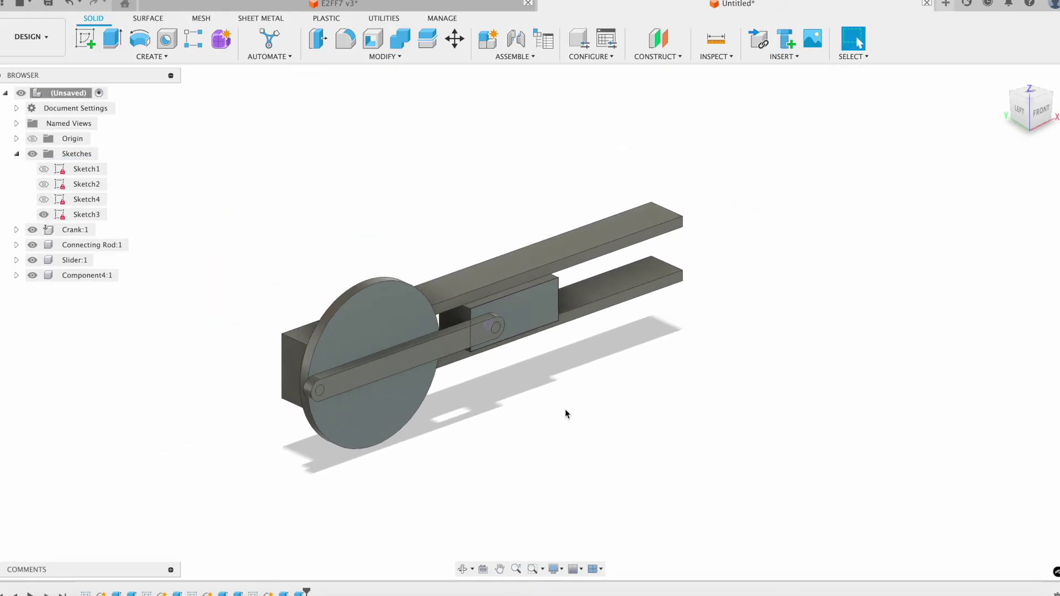
{"action": "scroll", "coordinate": [565, 413], "scroll_direction": "down", "scroll_amount": 1}
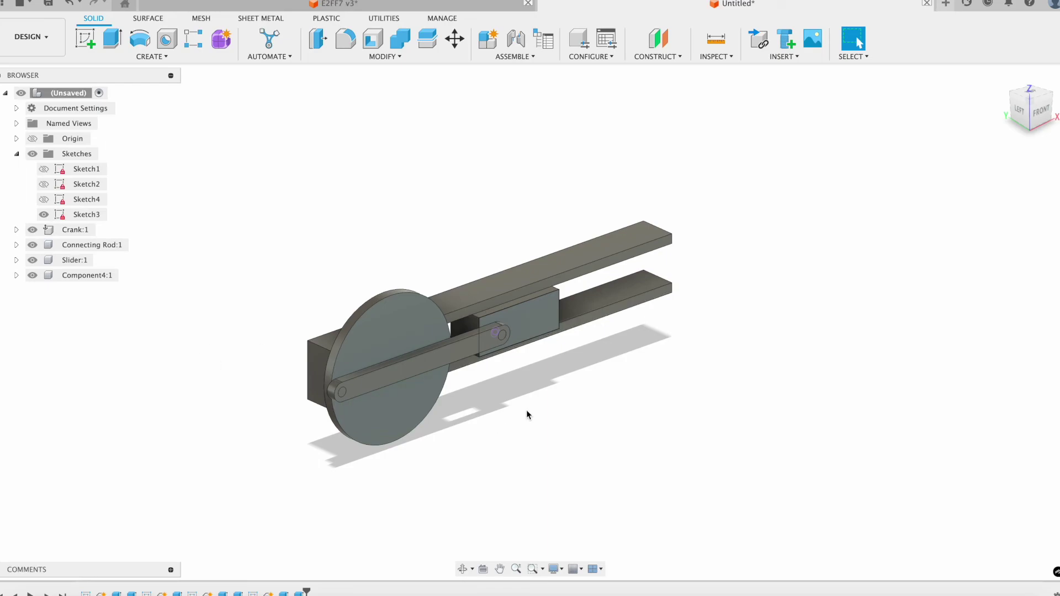
{"action": "middle_click_drag", "start_coordinate": [563, 453], "coordinate": [495, 421], "text": "shift"}
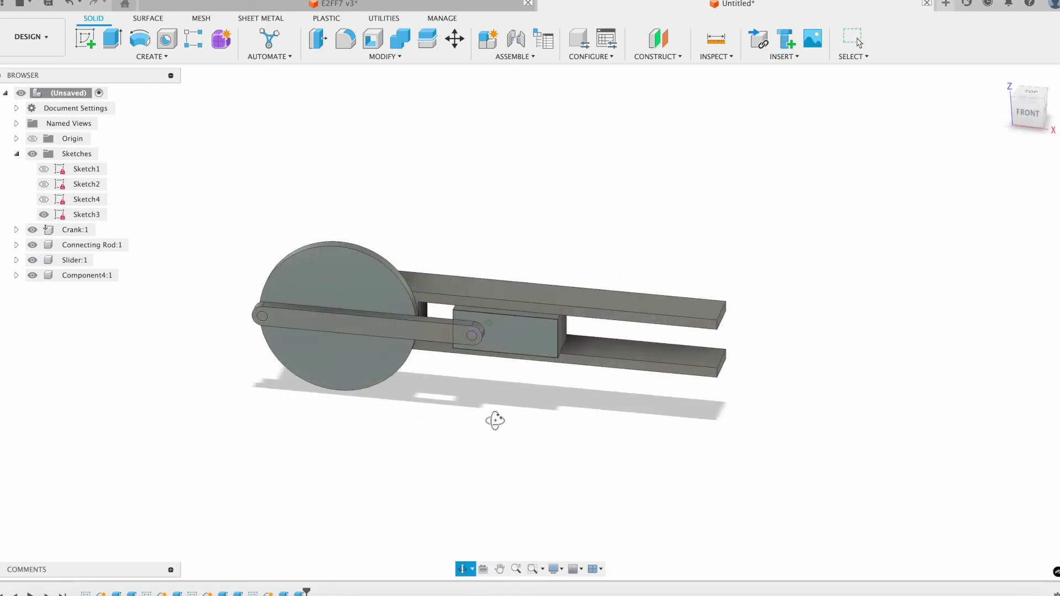
{"action": "scroll", "coordinate": [426, 429], "scroll_direction": "down", "scroll_amount": 2}
{"action": "scroll", "coordinate": [426, 428], "scroll_direction": "up", "scroll_amount": 6}
{"action": "middle_click_drag", "start_coordinate": [426, 428], "coordinate": [606, 401]}
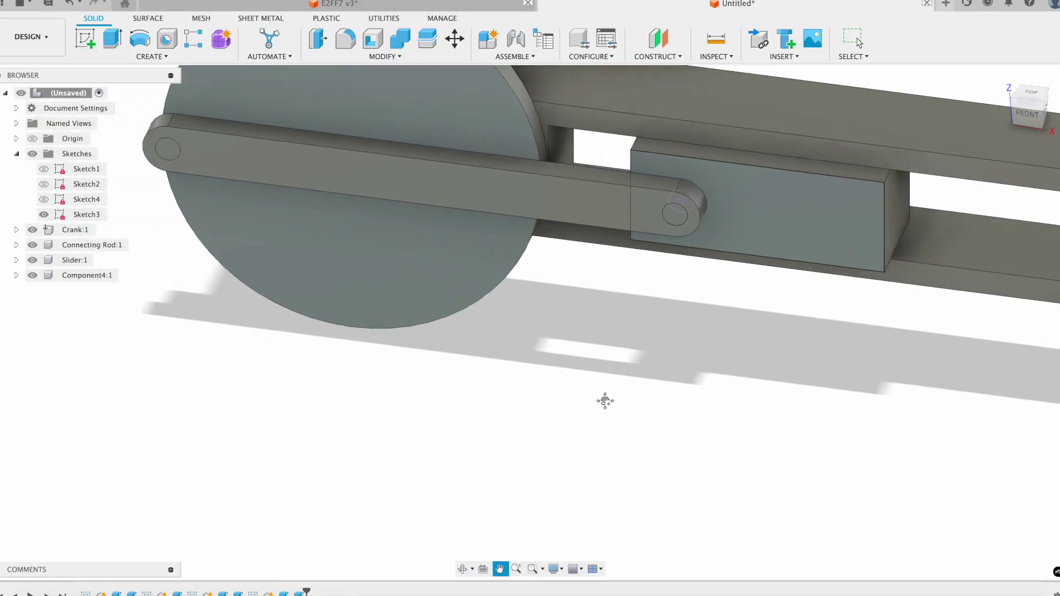
{"action": "scroll", "coordinate": [552, 413], "scroll_direction": "down", "scroll_amount": 3}
{"action": "scroll", "coordinate": [555, 404], "scroll_direction": "up", "scroll_amount": 3}
{"action": "scroll", "coordinate": [391, 400], "scroll_direction": "down", "scroll_amount": 3}
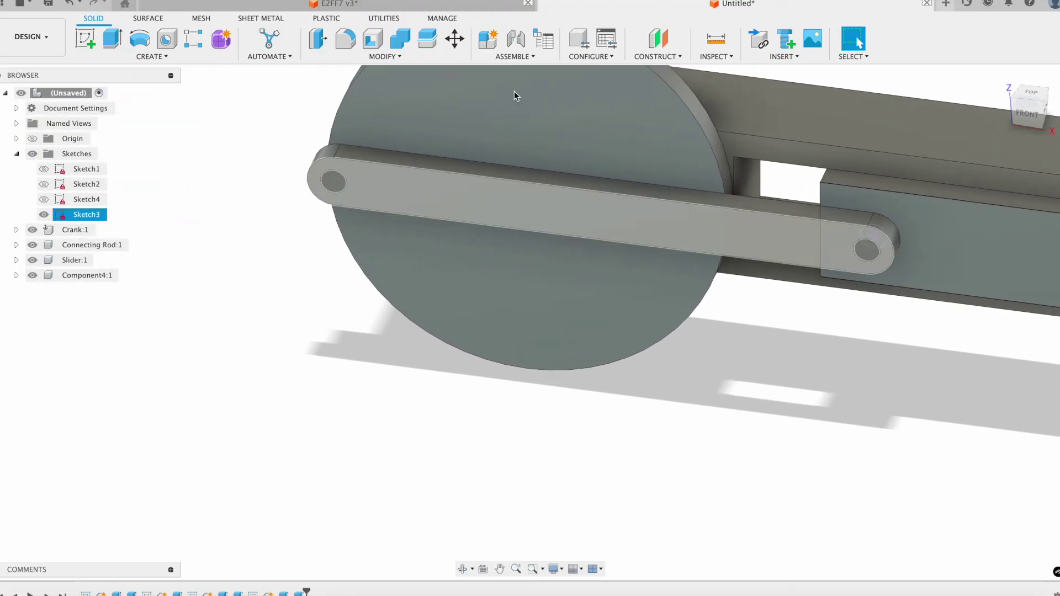
{"action": "scroll", "coordinate": [516, 95], "scroll_direction": "up", "scroll_amount": 3}
{"action": "scroll", "coordinate": [380, 121], "scroll_direction": "down", "scroll_amount": 2}
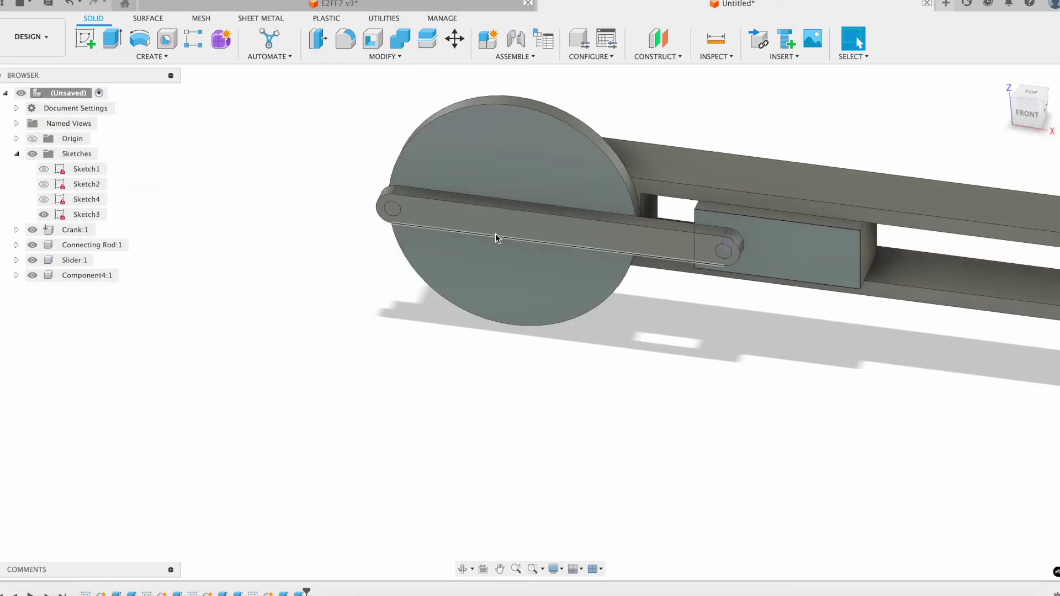
{"action": "middle_click_drag", "start_coordinate": [519, 385], "coordinate": [660, 352], "text": "shift"}
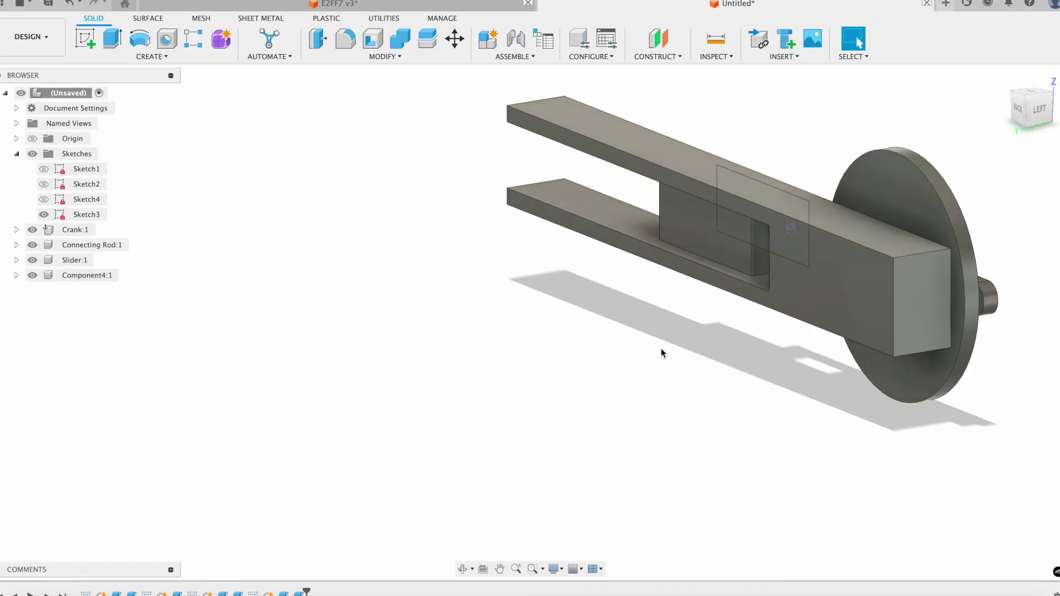
{"action": "scroll", "coordinate": [679, 356], "scroll_direction": "down", "scroll_amount": 2}
{"action": "scroll", "coordinate": [701, 357], "scroll_direction": "up", "scroll_amount": 2}
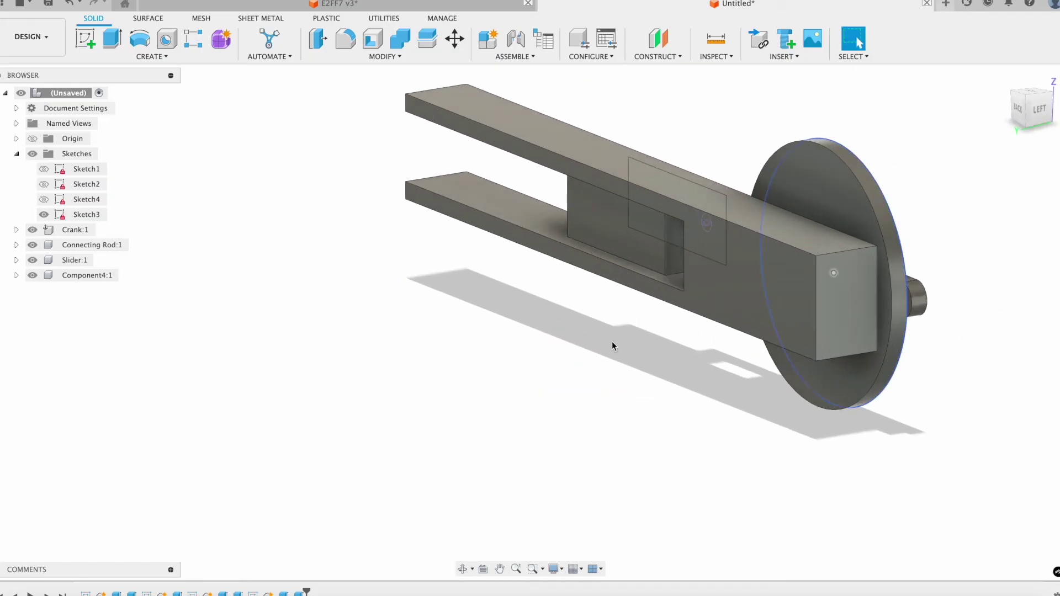
{"action": "right_click", "coordinate": [73, 231]}
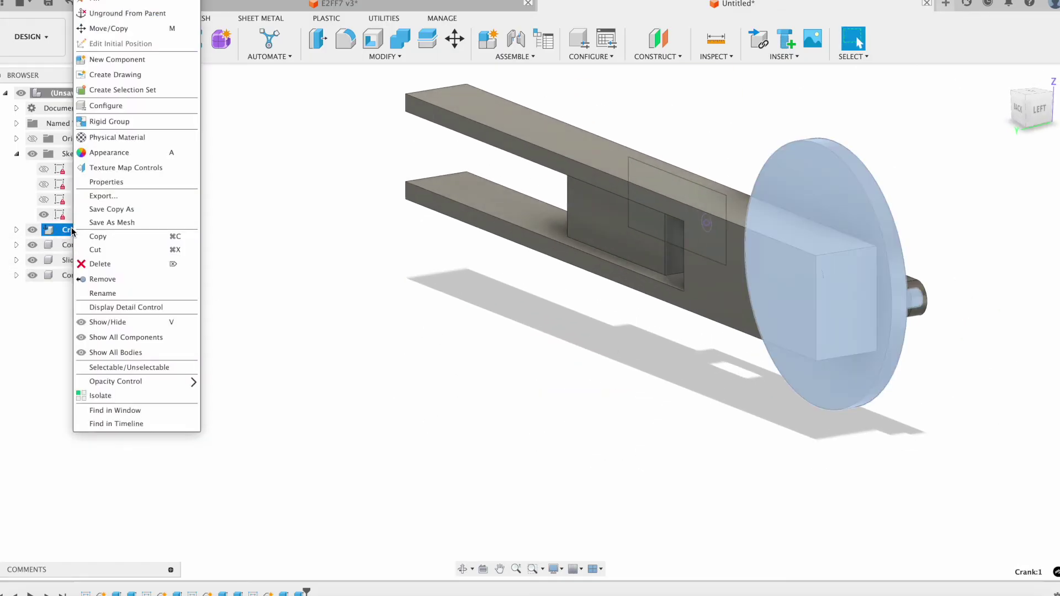
- Unground Crank:1 and rename Component4 to 'Base'
{"action": "left_click", "coordinate": [137, 15]}
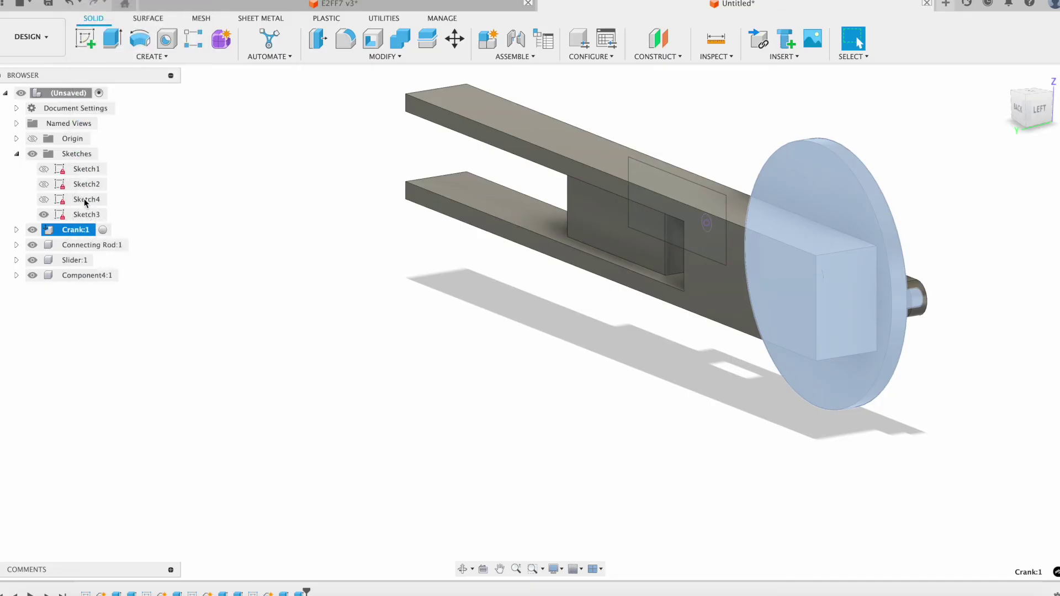
{"action": "right_click", "coordinate": [77, 276]}
{"action": "left_click", "coordinate": [121, 293]}
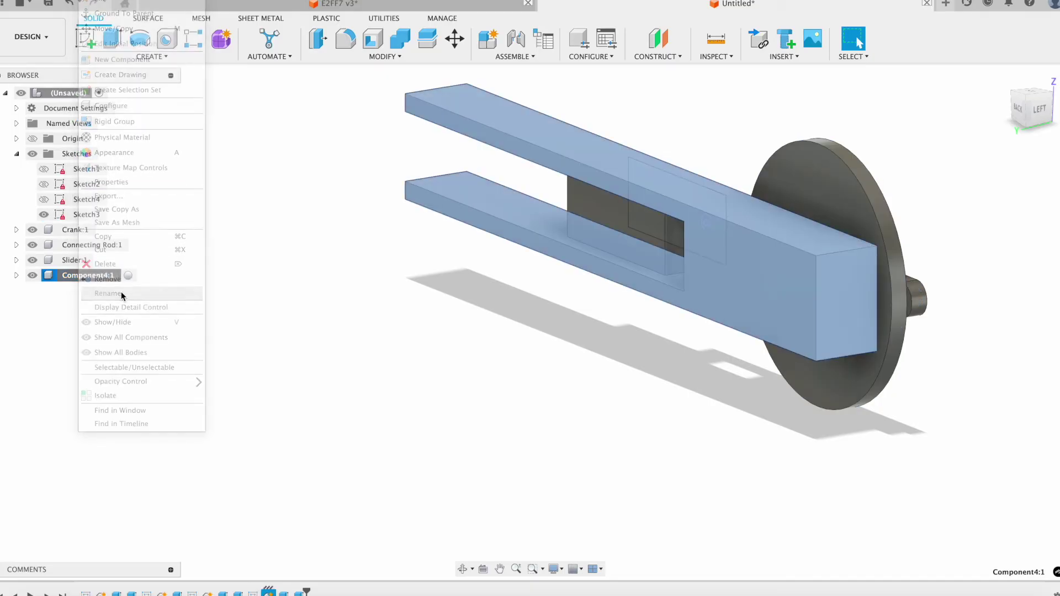
{"action": "type", "text": "Base"}
{"action": "key", "text": "Return"}
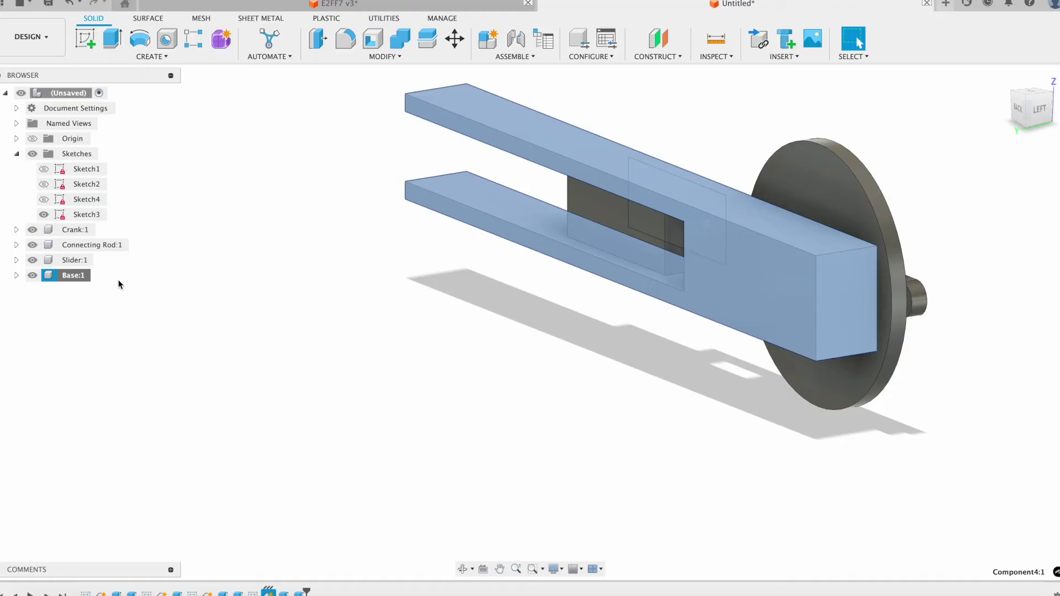
- Ground the Base component to its parent
{"action": "right_click", "coordinate": [77, 276]}
{"action": "left_click", "coordinate": [129, 14]}
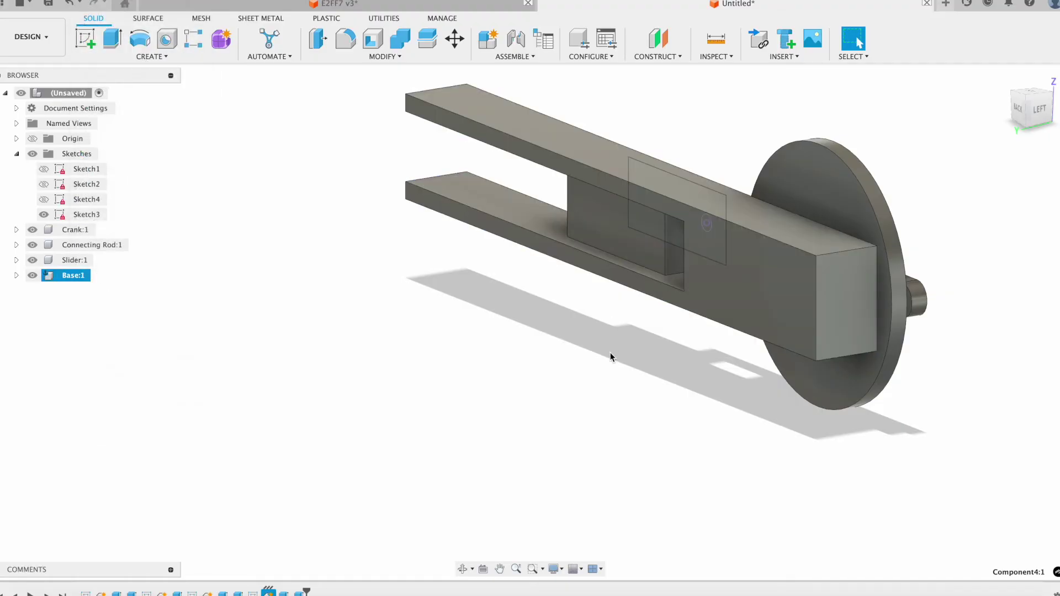
{"action": "scroll", "coordinate": [630, 384], "scroll_direction": "down", "scroll_amount": 3}
{"action": "middle_click_drag", "start_coordinate": [697, 328], "coordinate": [659, 323], "text": "shift"}
{"action": "scroll", "coordinate": [627, 351], "scroll_direction": "up", "scroll_amount": 4}
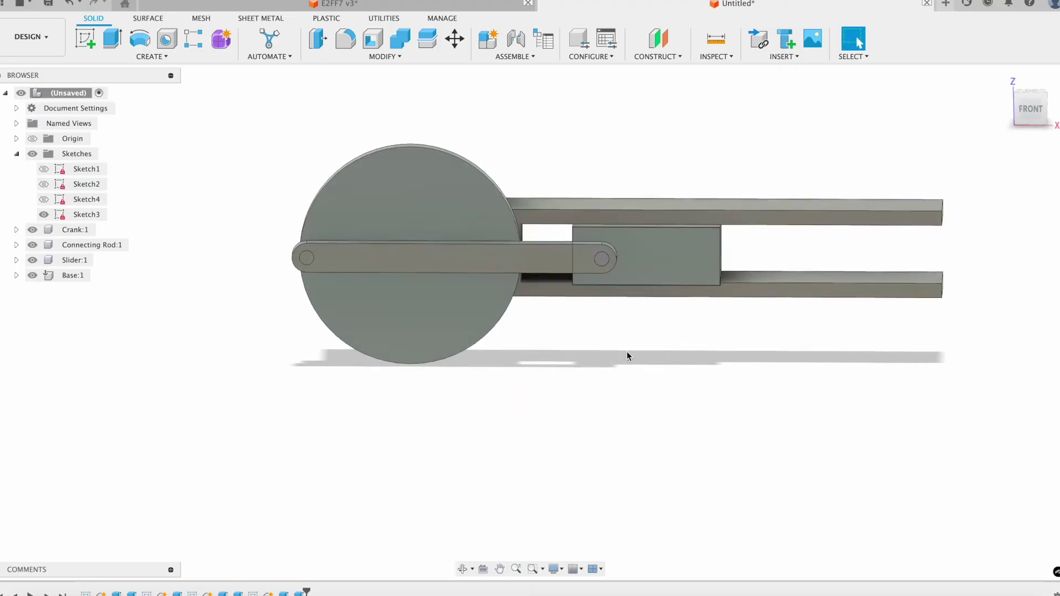
- Hide Sketch3 and the connecting rod
{"action": "left_click", "coordinate": [44, 214]}
{"action": "scroll", "coordinate": [554, 413], "scroll_direction": "down", "scroll_amount": 2}
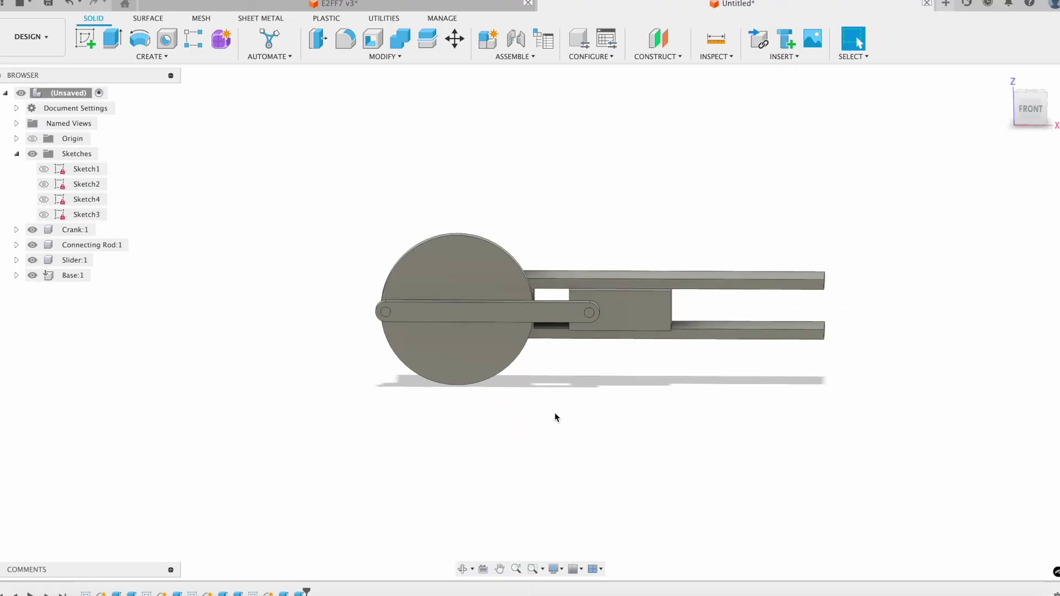
{"action": "scroll", "coordinate": [376, 369], "scroll_direction": "up", "scroll_amount": 3}
{"action": "scroll", "coordinate": [404, 380], "scroll_direction": "down", "scroll_amount": 2}
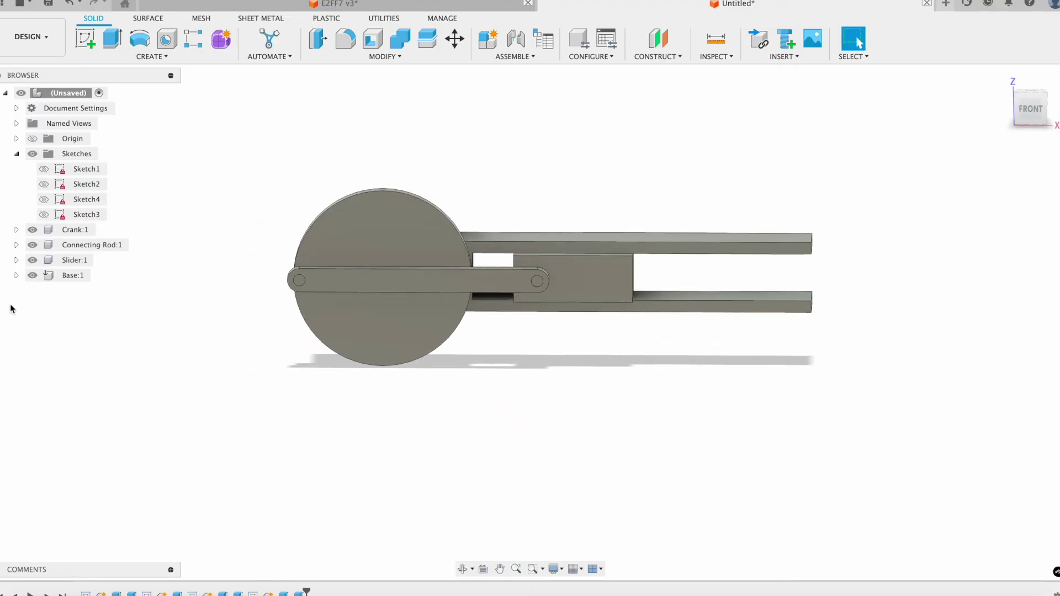
{"action": "left_click", "coordinate": [29, 246]}
{"action": "scroll", "coordinate": [376, 255], "scroll_direction": "up", "scroll_amount": 5}
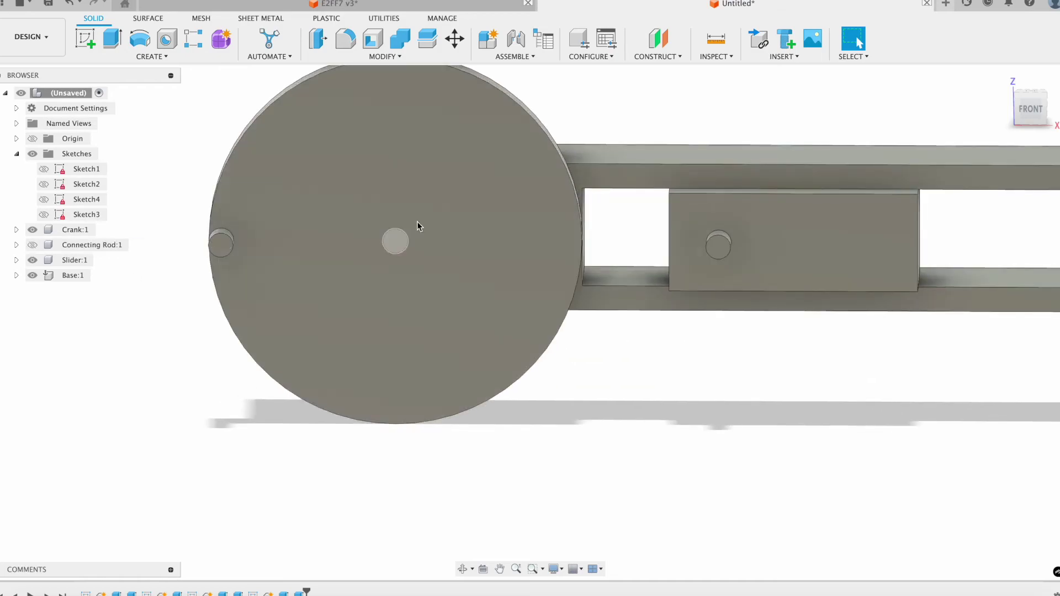
{"action": "scroll", "coordinate": [452, 260], "scroll_direction": "down", "scroll_amount": 2}
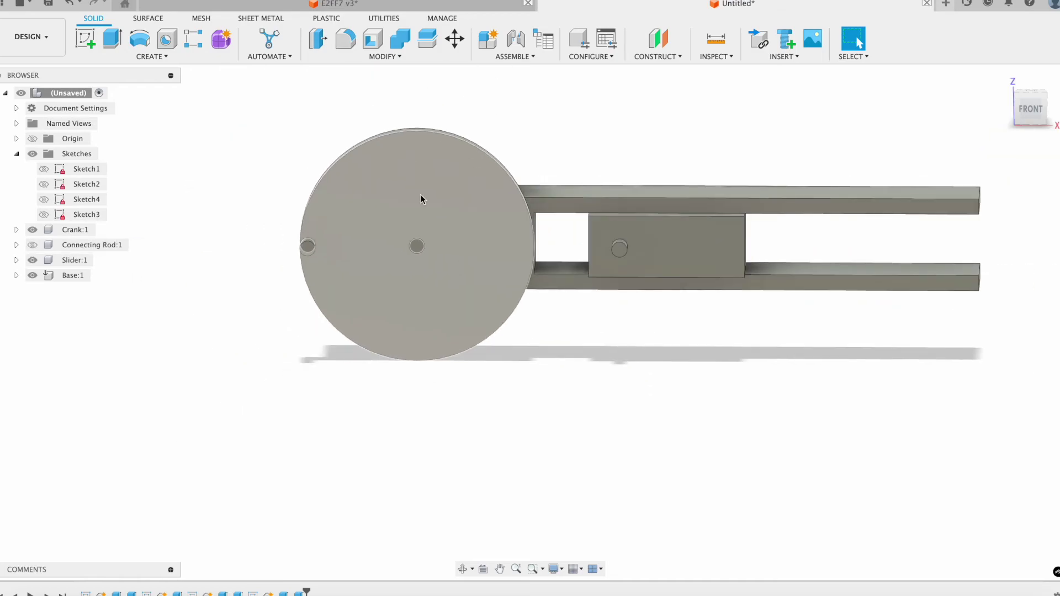
{"action": "scroll", "coordinate": [421, 194], "scroll_direction": "up", "scroll_amount": 3}
{"action": "left_click", "coordinate": [516, 39]}
{"action": "scroll", "coordinate": [406, 270], "scroll_direction": "up", "scroll_amount": 3}
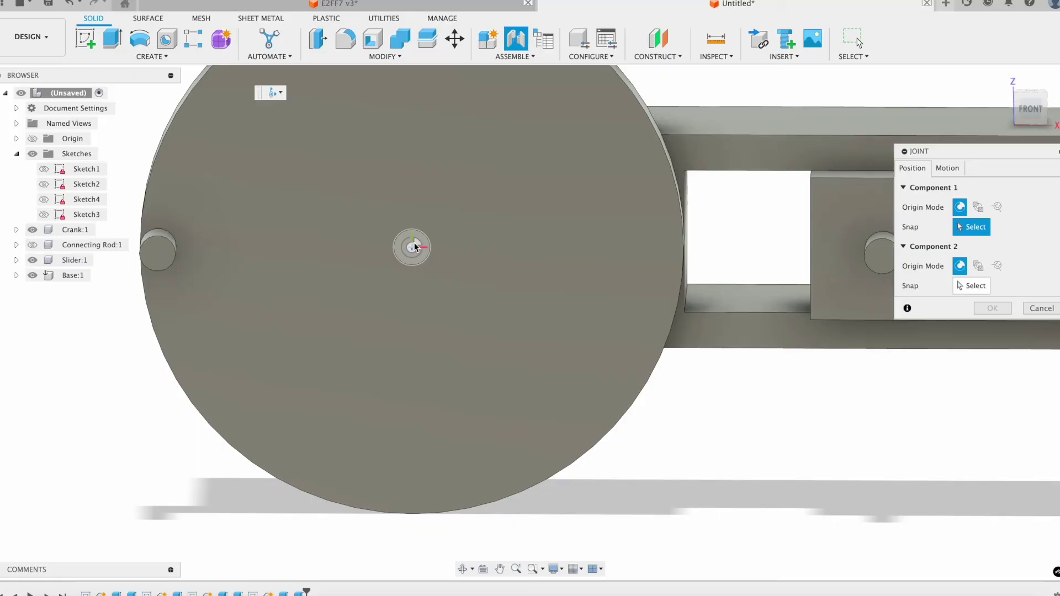
- Joint the crank centre to the base axle centre as a Revolute joint
{"action": "left_click", "coordinate": [414, 249]}
{"action": "scroll", "coordinate": [386, 271], "scroll_direction": "down", "scroll_amount": 2}
{"action": "scroll", "coordinate": [409, 243], "scroll_direction": "up", "scroll_amount": 5}
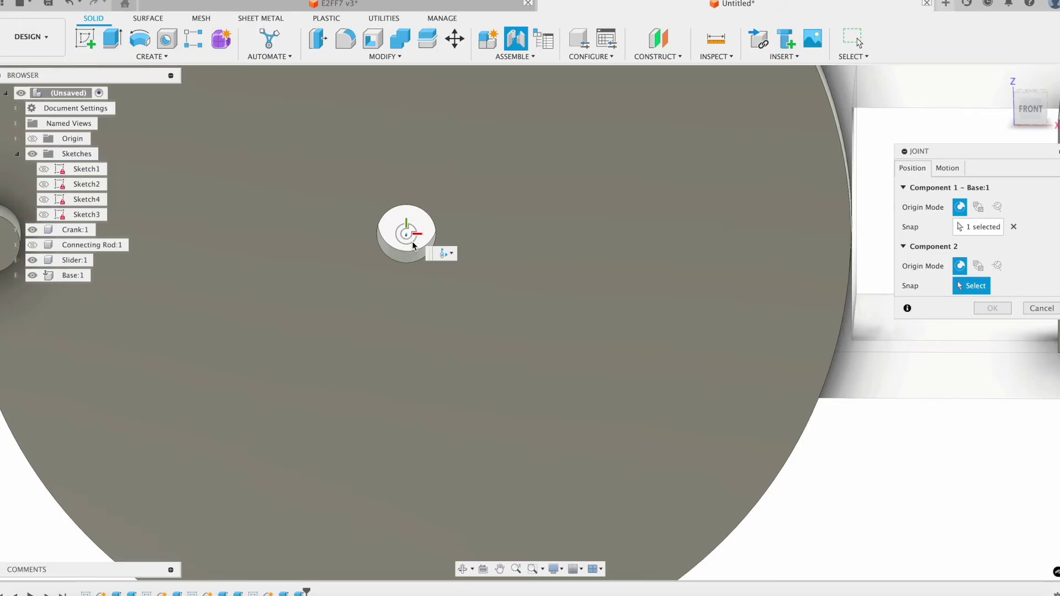
{"action": "middle_click_drag", "start_coordinate": [413, 246], "coordinate": [407, 230], "text": "shift"}
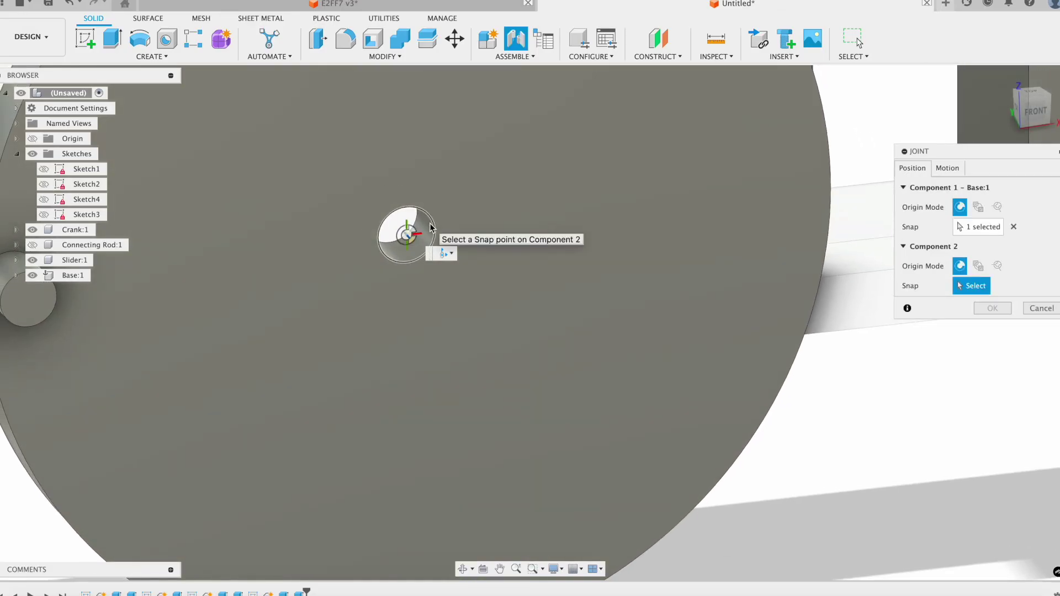
{"action": "left_click", "coordinate": [407, 268]}
{"action": "scroll", "coordinate": [407, 271], "scroll_direction": "down", "scroll_amount": 5}
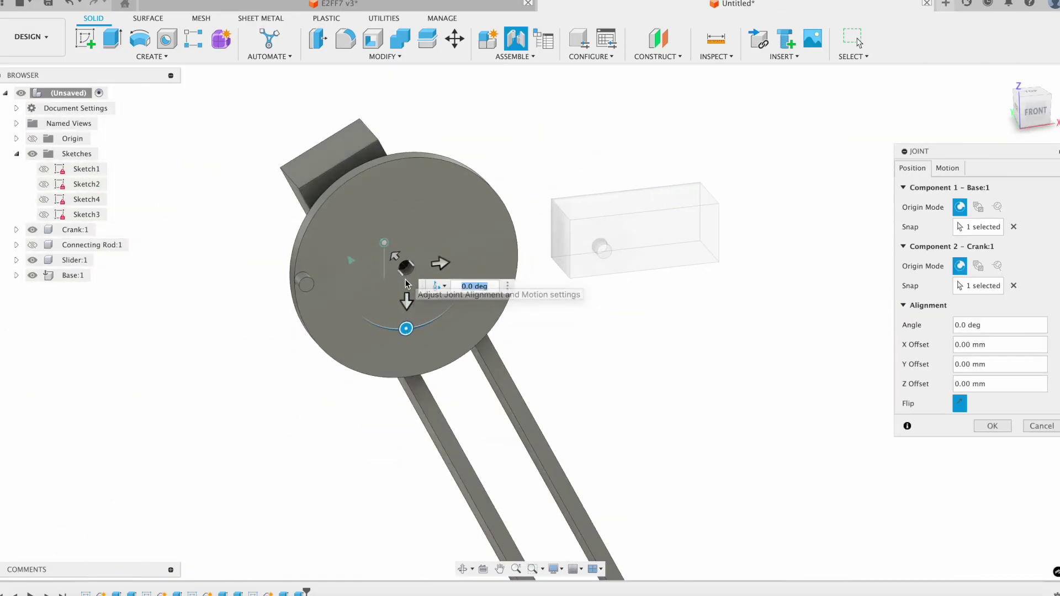
{"action": "left_click", "coordinate": [940, 169]}
{"action": "left_click", "coordinate": [1004, 186]}
{"action": "left_click", "coordinate": [980, 215]}
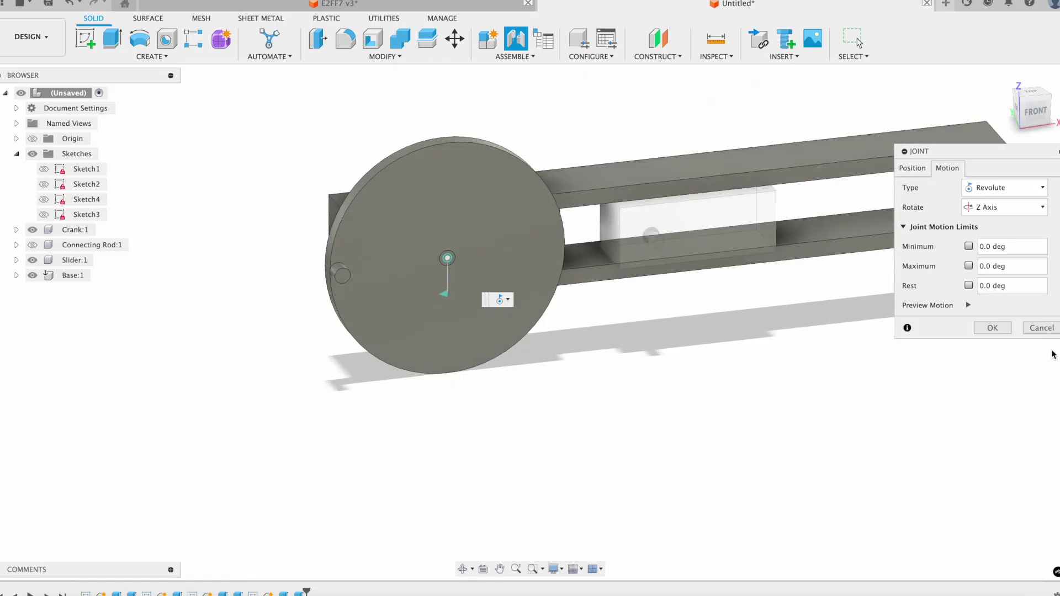
{"action": "left_click", "coordinate": [992, 328]}
- Drag the crank disc to test that it spins on the base pin
{"action": "scroll", "coordinate": [475, 314], "scroll_direction": "down", "scroll_amount": 2}
{"action": "scroll", "coordinate": [463, 300], "scroll_direction": "up", "scroll_amount": 5}
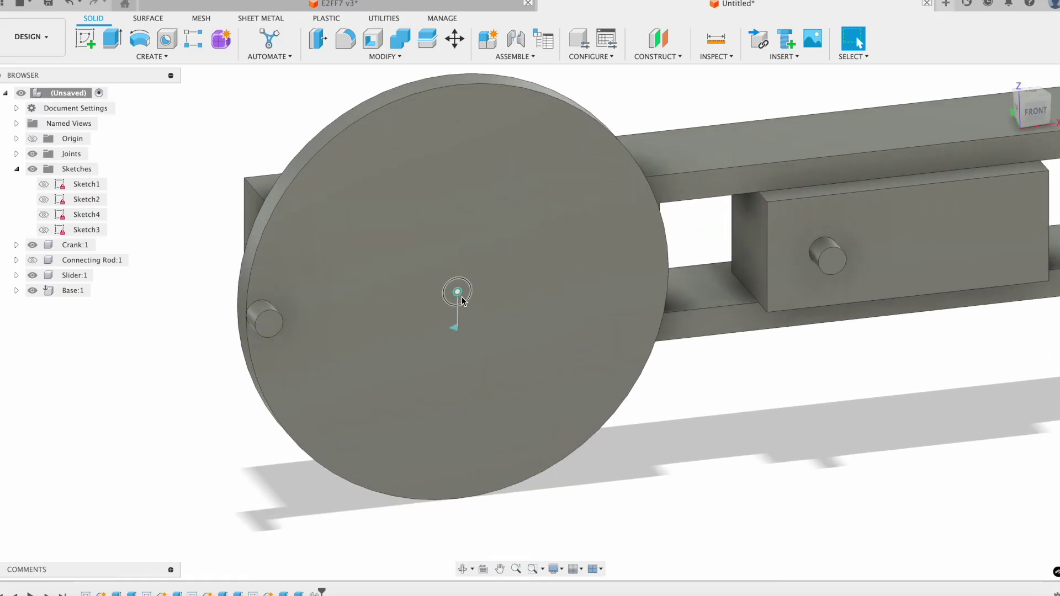
{"action": "scroll", "coordinate": [458, 293], "scroll_direction": "down", "scroll_amount": 4}
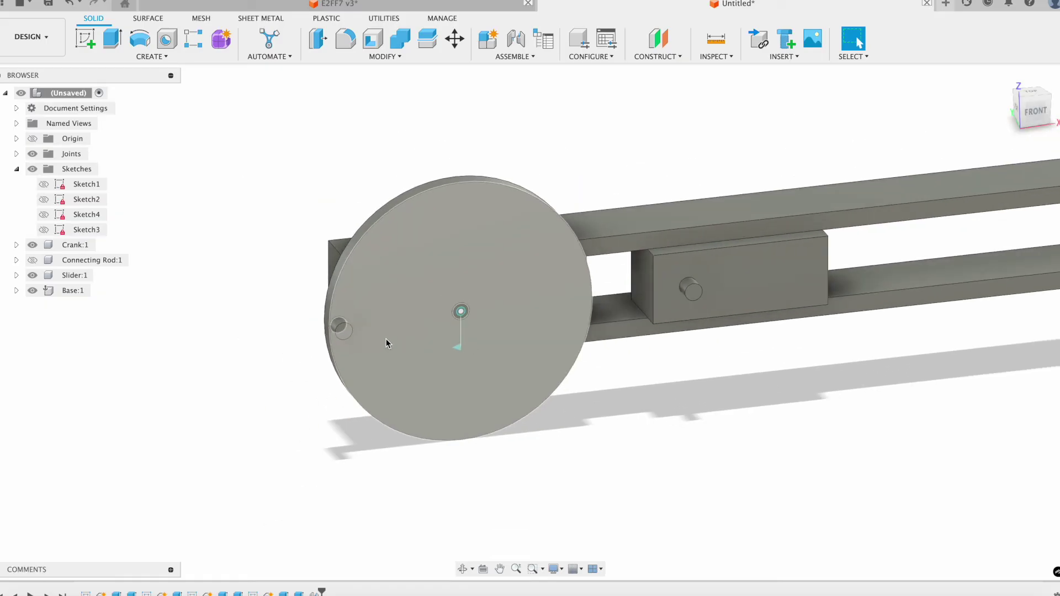
{"action": "scroll", "coordinate": [413, 379], "scroll_direction": "down", "scroll_amount": 3}
{"action": "left_click_drag", "start_coordinate": [413, 378], "coordinate": [446, 377]}
{"action": "scroll", "coordinate": [444, 367], "scroll_direction": "up", "scroll_amount": 4}
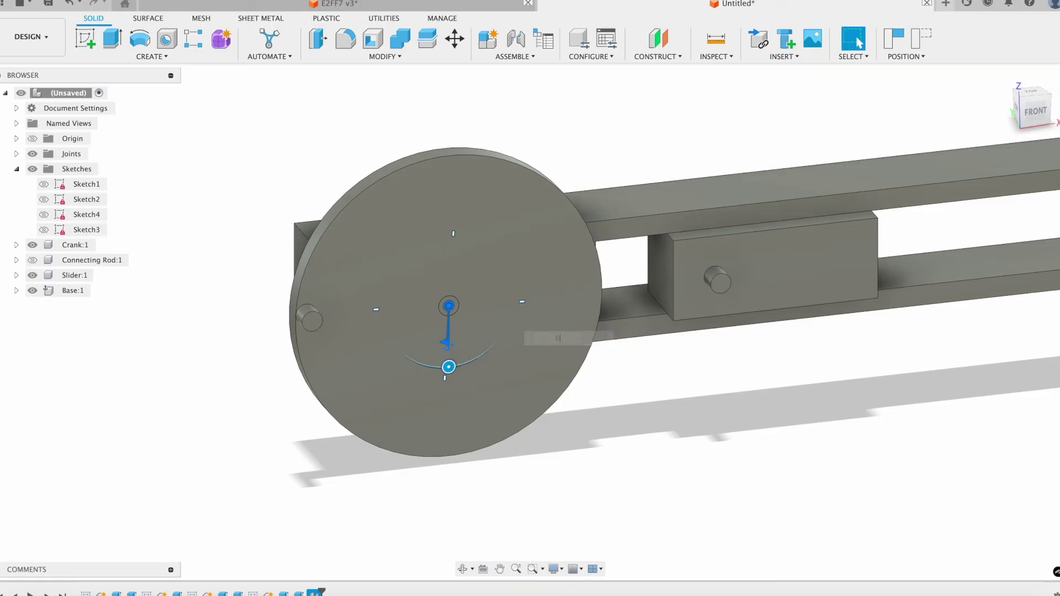
{"action": "scroll", "coordinate": [588, 379], "scroll_direction": "down", "scroll_amount": 5}
- Make Connecting Rod:1 visible again in the Browser
{"action": "left_click", "coordinate": [35, 263]}
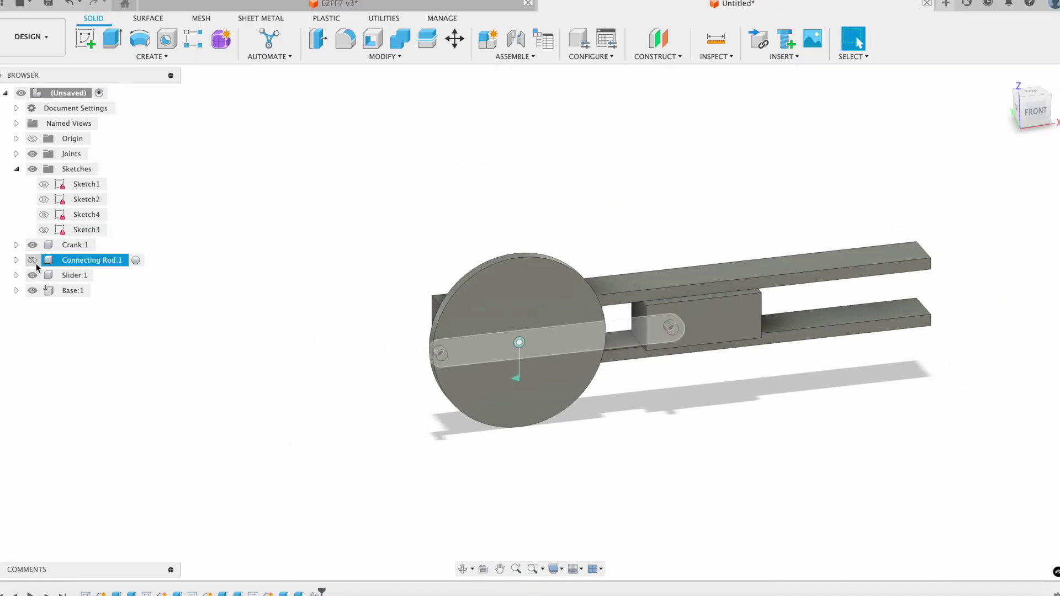
{"action": "left_click", "coordinate": [33, 262]}
{"action": "scroll", "coordinate": [367, 371], "scroll_direction": "up", "scroll_amount": 5}
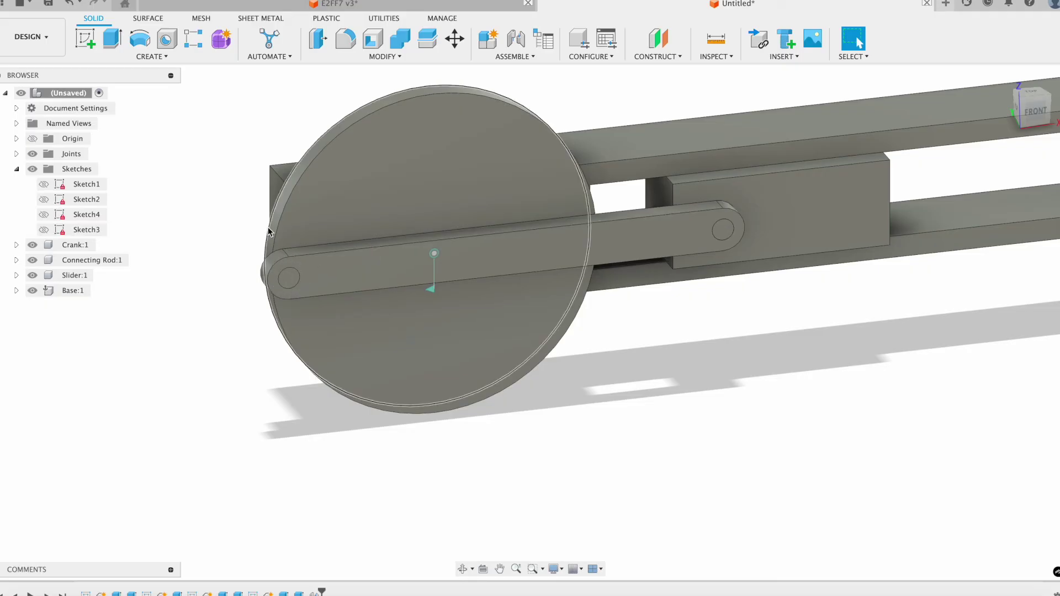
{"action": "scroll", "coordinate": [229, 359], "scroll_direction": "up", "scroll_amount": 2}
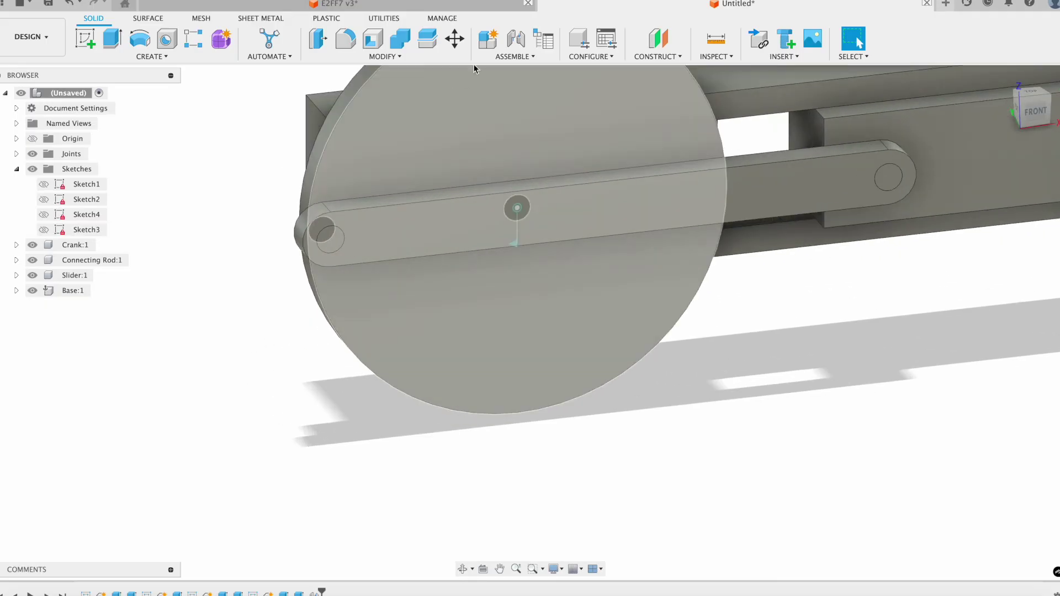
- Joint the rod's end hole onto the crank disc's edge pin
{"action": "left_click", "coordinate": [516, 38]}
{"action": "scroll", "coordinate": [331, 238], "scroll_direction": "up", "scroll_amount": 2}
{"action": "left_click", "coordinate": [340, 238]}
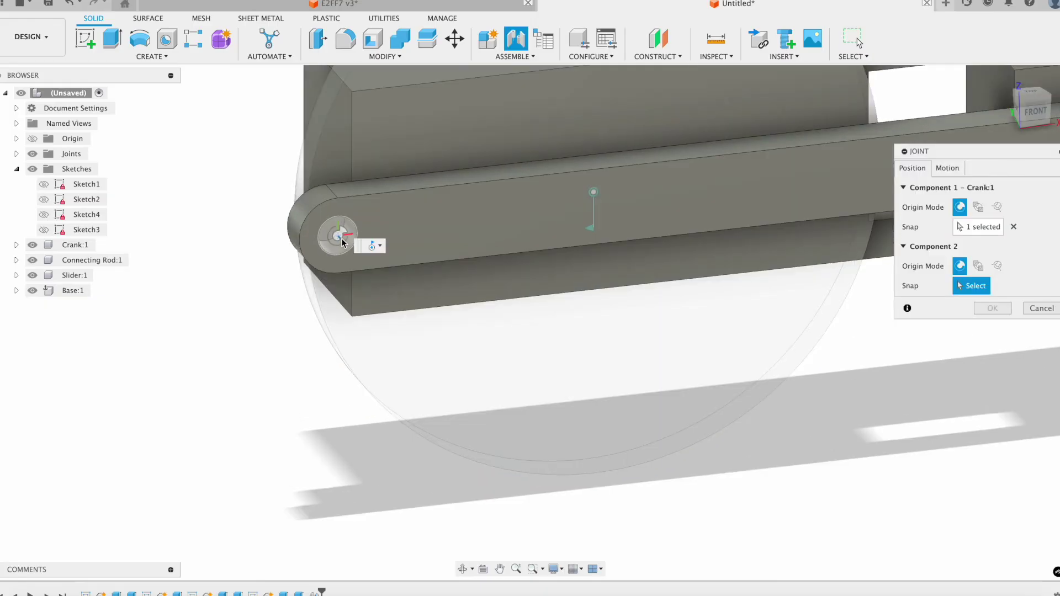
{"action": "left_click", "coordinate": [342, 235]}
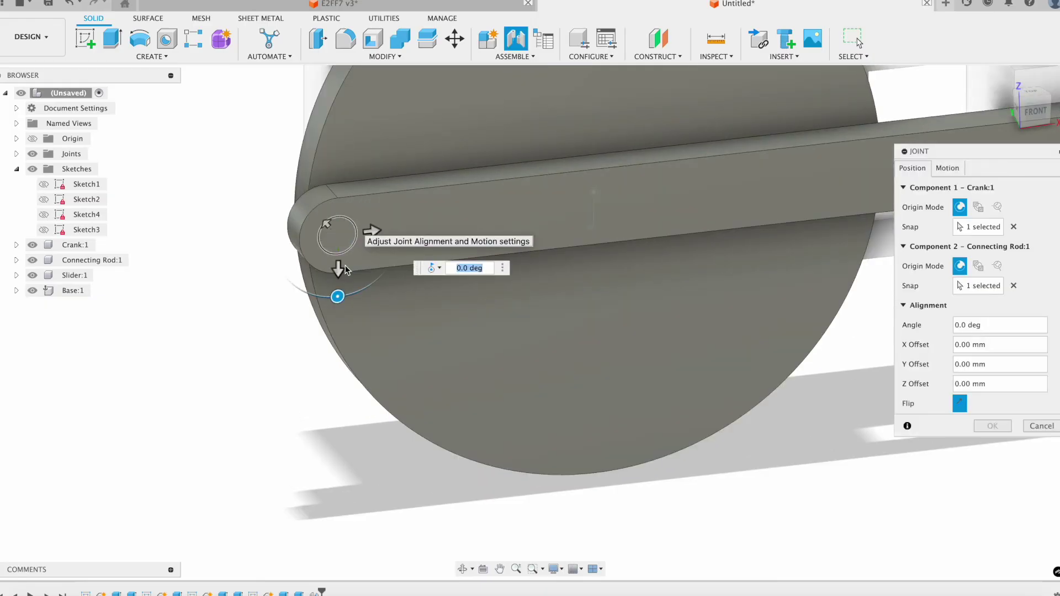
{"action": "scroll", "coordinate": [346, 265], "scroll_direction": "down", "scroll_amount": 5}
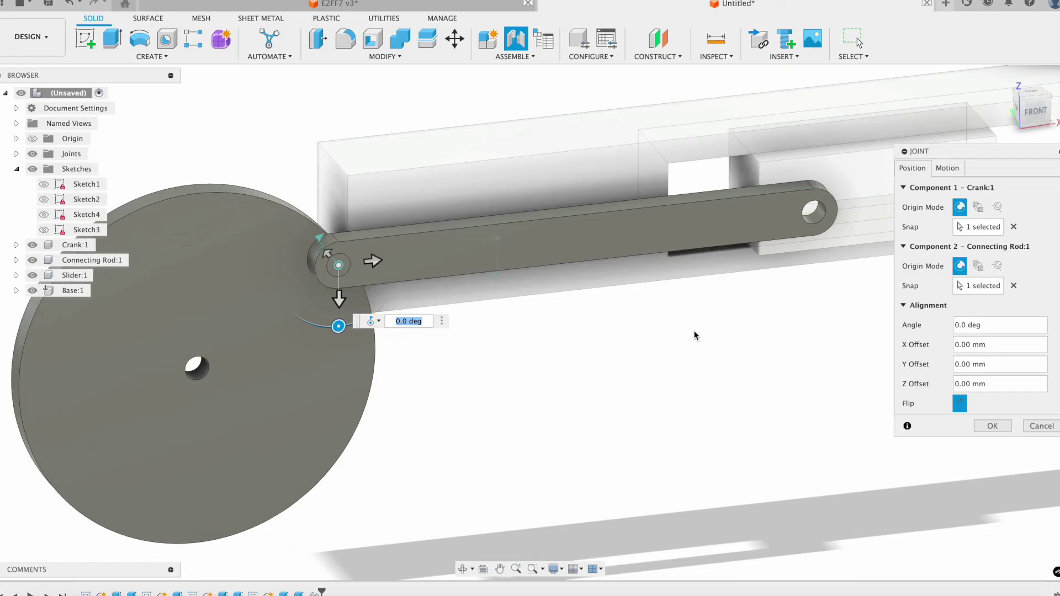
{"action": "key", "text": "Return"}
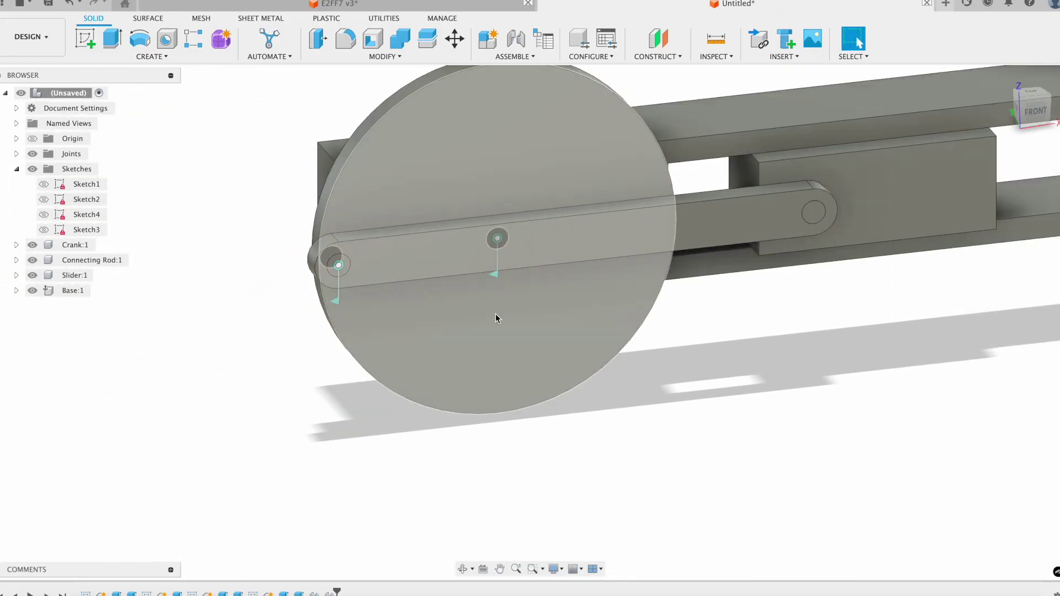
{"action": "scroll", "coordinate": [496, 313], "scroll_direction": "down", "scroll_amount": 5}
{"action": "scroll", "coordinate": [579, 317], "scroll_direction": "up", "scroll_amount": 3}
{"action": "scroll", "coordinate": [804, 292], "scroll_direction": "down", "scroll_amount": 4}
{"action": "scroll", "coordinate": [804, 272], "scroll_direction": "up", "scroll_amount": 2}
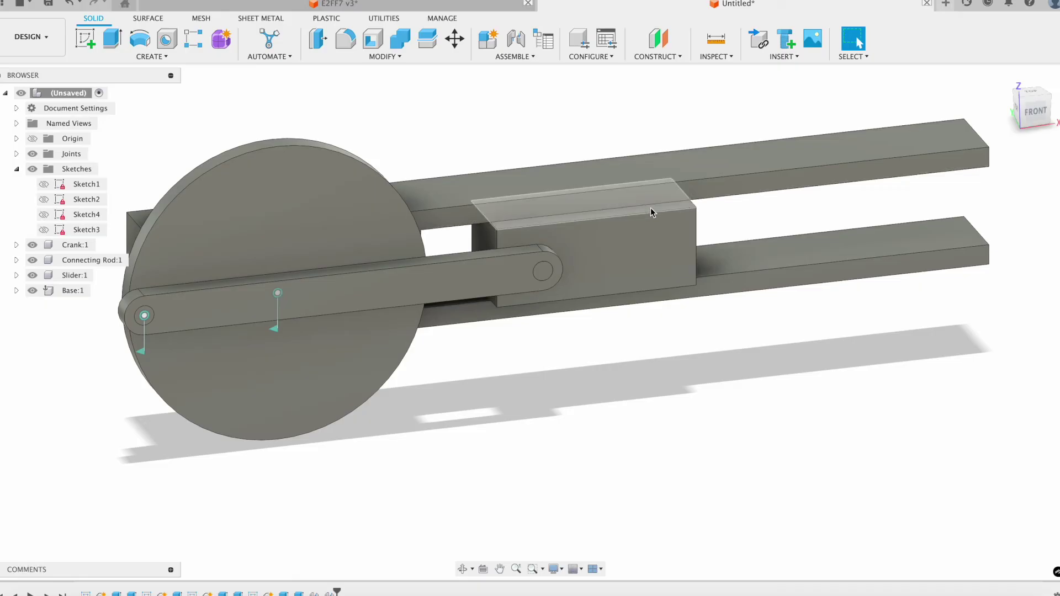
- Orbit and zoom to view the slider block from above, then launch the Joint tool
{"action": "scroll", "coordinate": [682, 265], "scroll_direction": "up", "scroll_amount": 3}
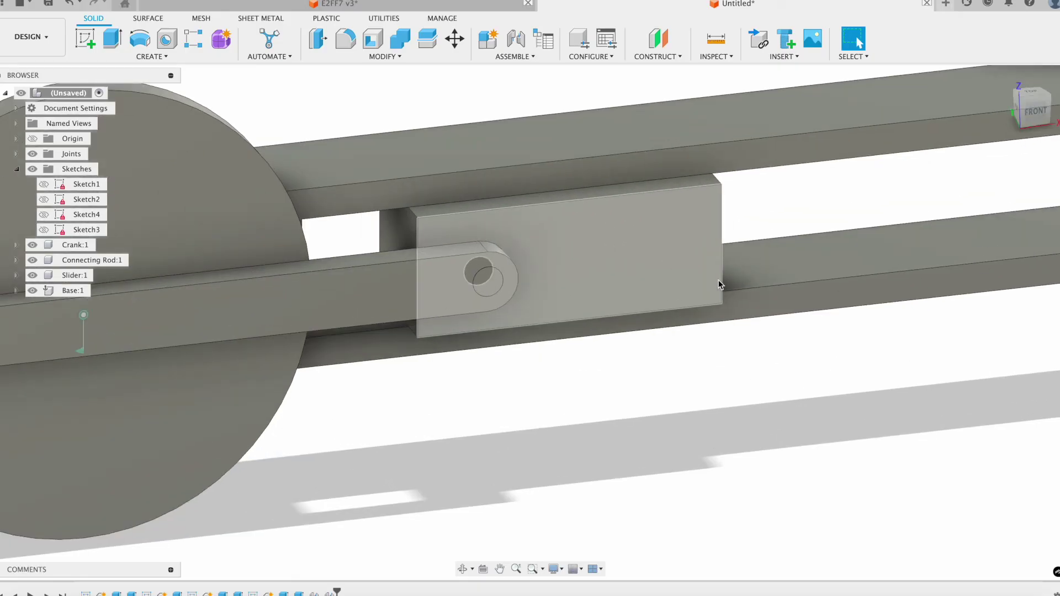
{"action": "middle_click_drag", "start_coordinate": [672, 346], "coordinate": [657, 261], "text": "shift"}
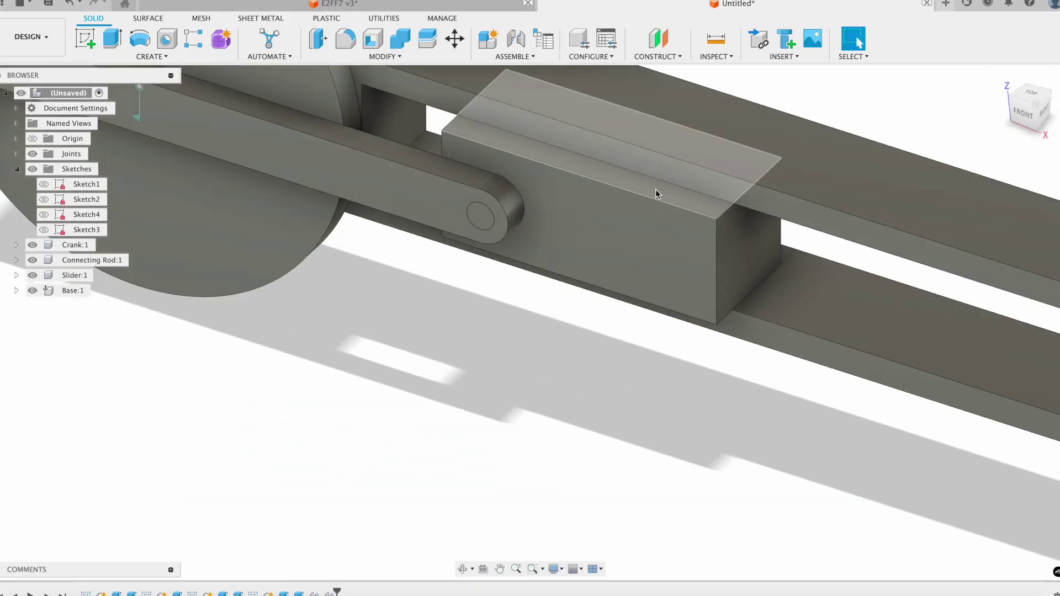
{"action": "middle_click_drag", "start_coordinate": [680, 156], "coordinate": [739, 364], "text": "shift"}
{"action": "scroll", "coordinate": [738, 365], "scroll_direction": "up", "scroll_amount": 2}
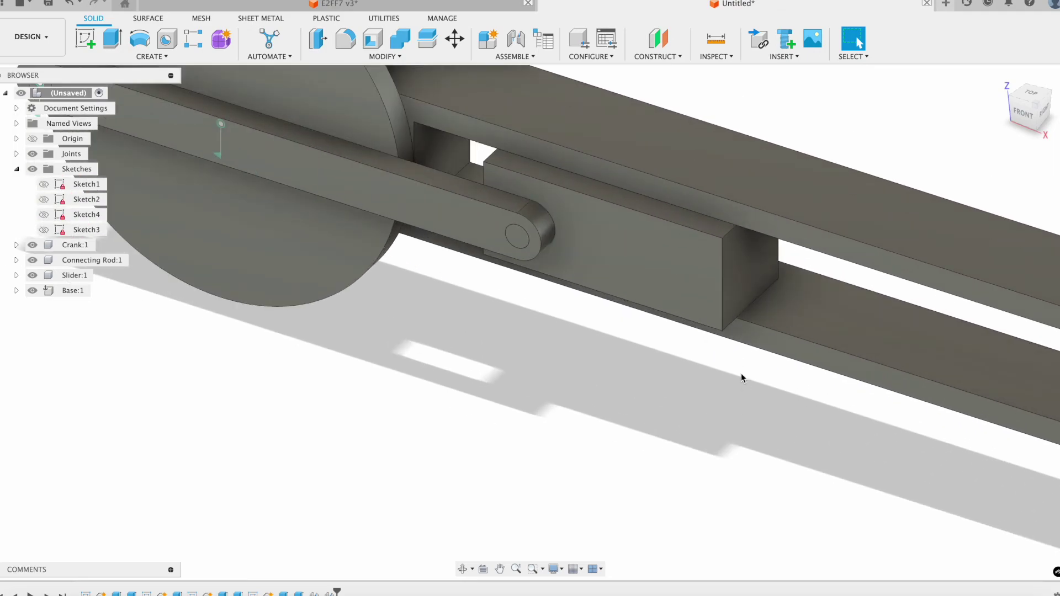
{"action": "scroll", "coordinate": [741, 377], "scroll_direction": "down", "scroll_amount": 3}
{"action": "scroll", "coordinate": [639, 225], "scroll_direction": "down", "scroll_amount": 2}
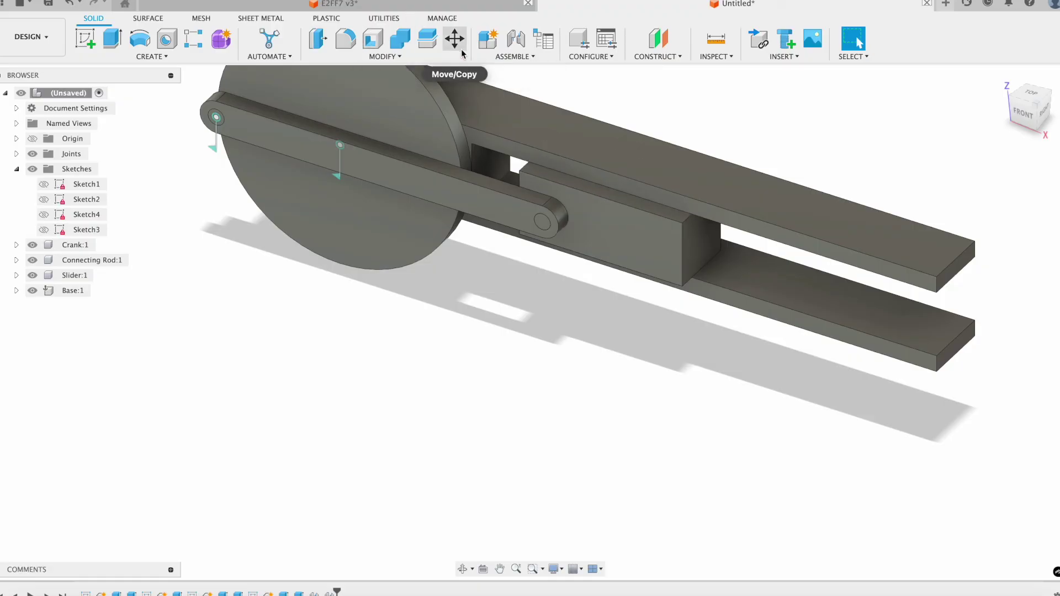
{"action": "left_click", "coordinate": [525, 45]}
{"action": "scroll", "coordinate": [614, 190], "scroll_direction": "up", "scroll_amount": 3}
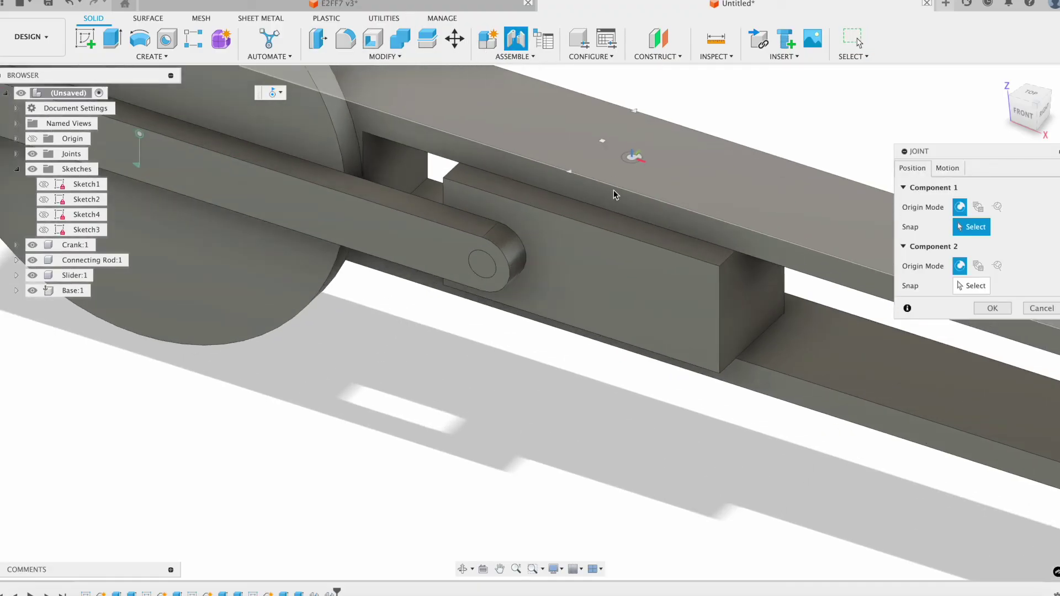
- Pick the slider's top-face point, then the matching point on the base, hiding Base:1 temporarily
{"action": "left_click", "coordinate": [32, 291]}
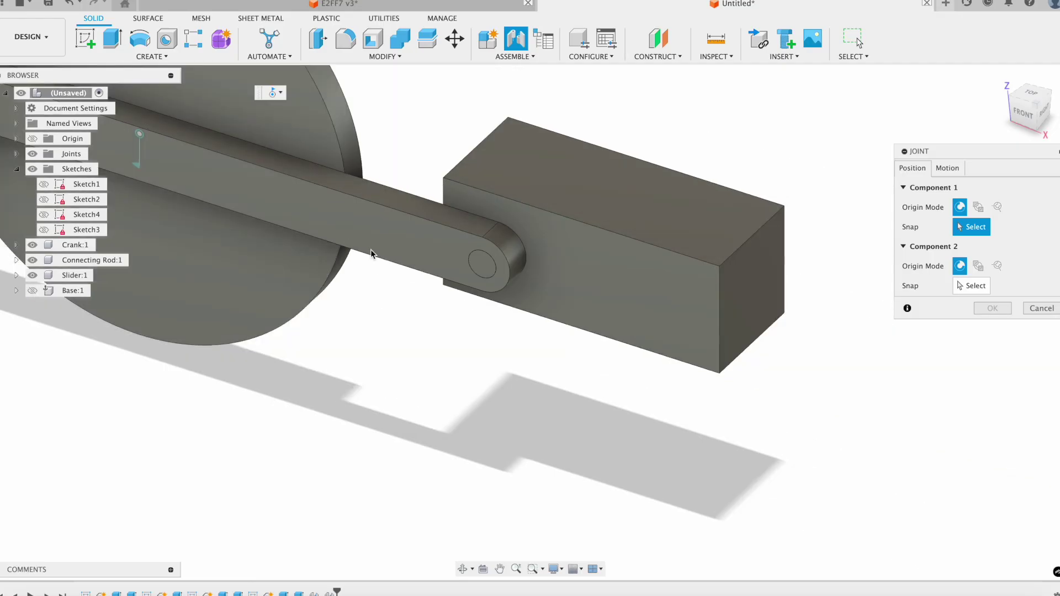
{"action": "left_click", "coordinate": [617, 197]}
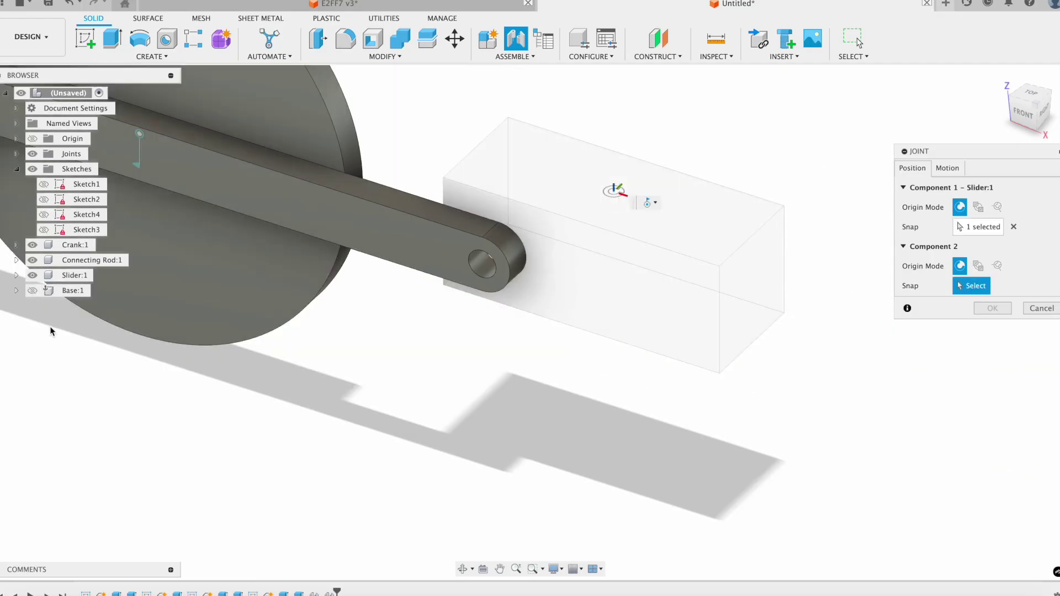
{"action": "left_click", "coordinate": [32, 291]}
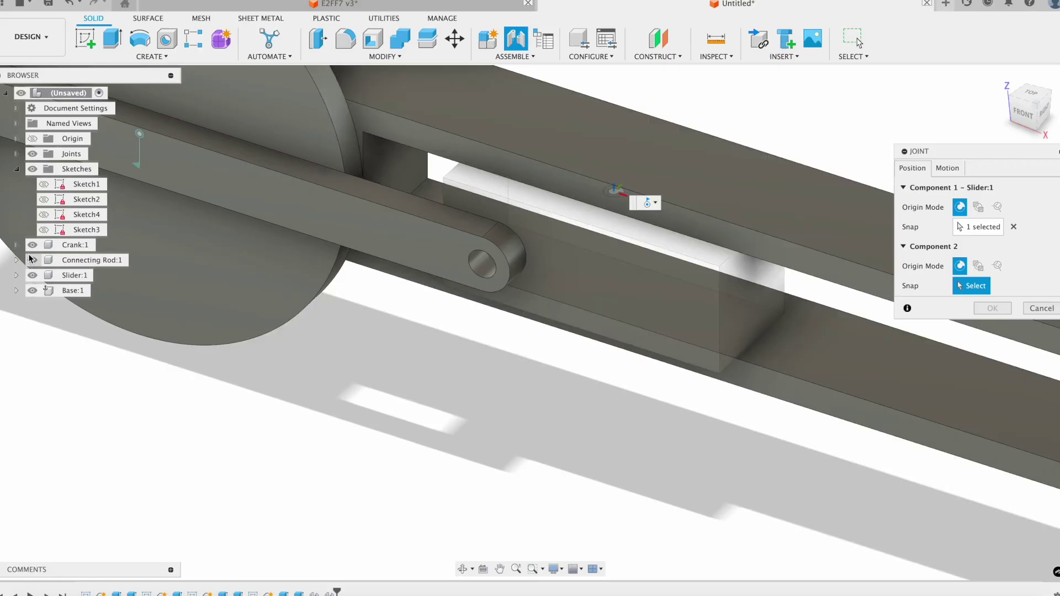
{"action": "middle_click_drag", "start_coordinate": [550, 363], "coordinate": [671, 272], "text": "shift"}
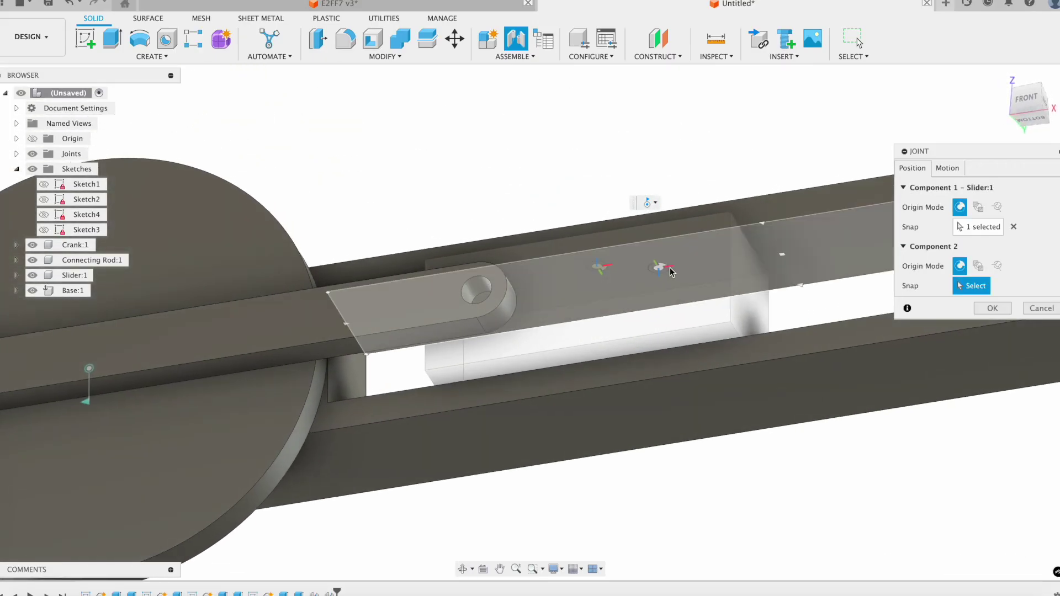
{"action": "left_click", "coordinate": [783, 255]}
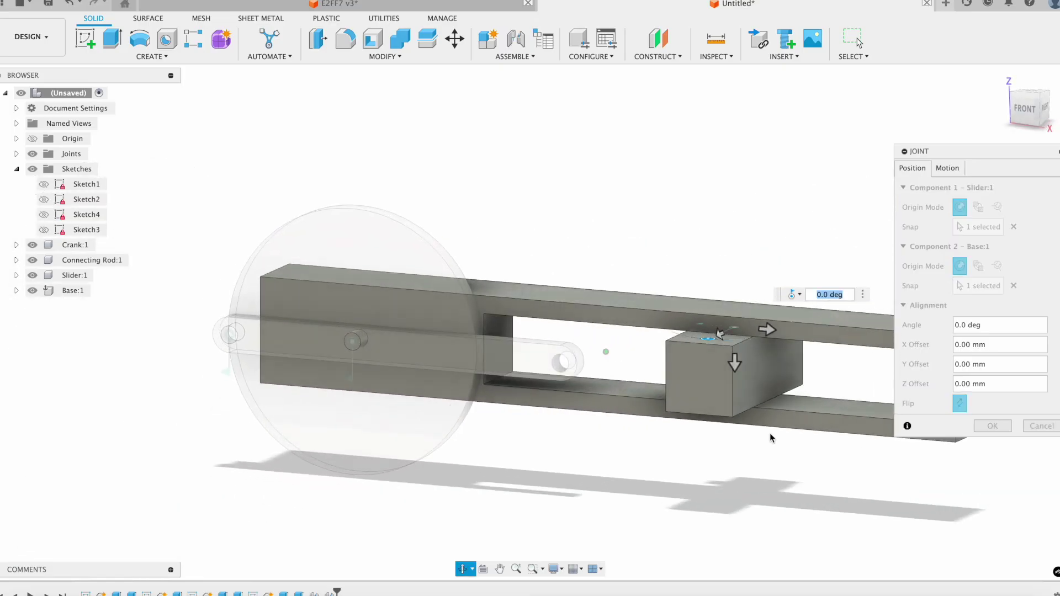
- Set the joint motion type to Slider along the X Axis and confirm
{"action": "left_click", "coordinate": [947, 168]}
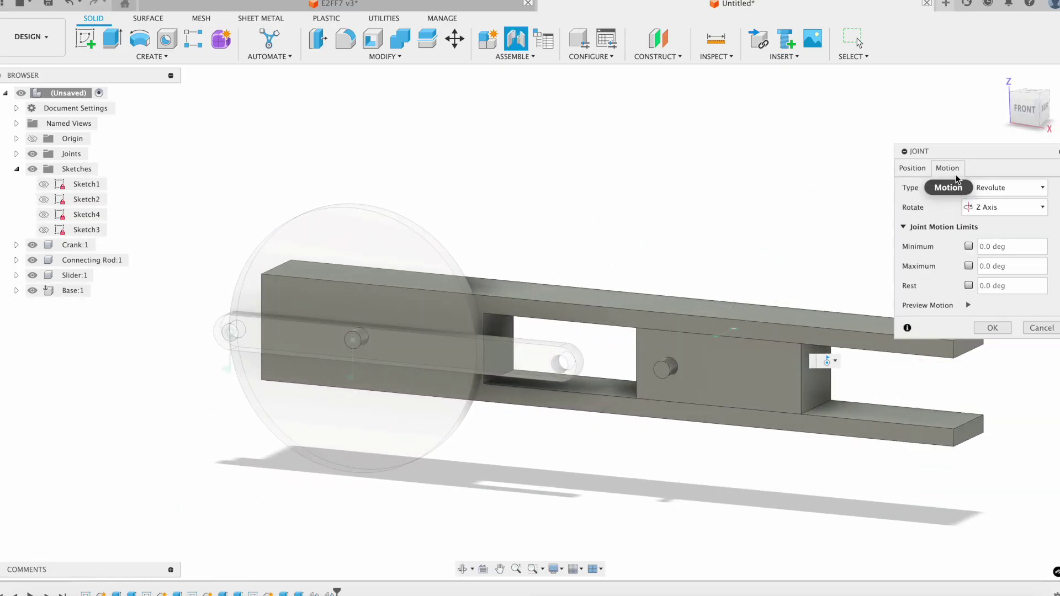
{"action": "left_click", "coordinate": [1005, 188]}
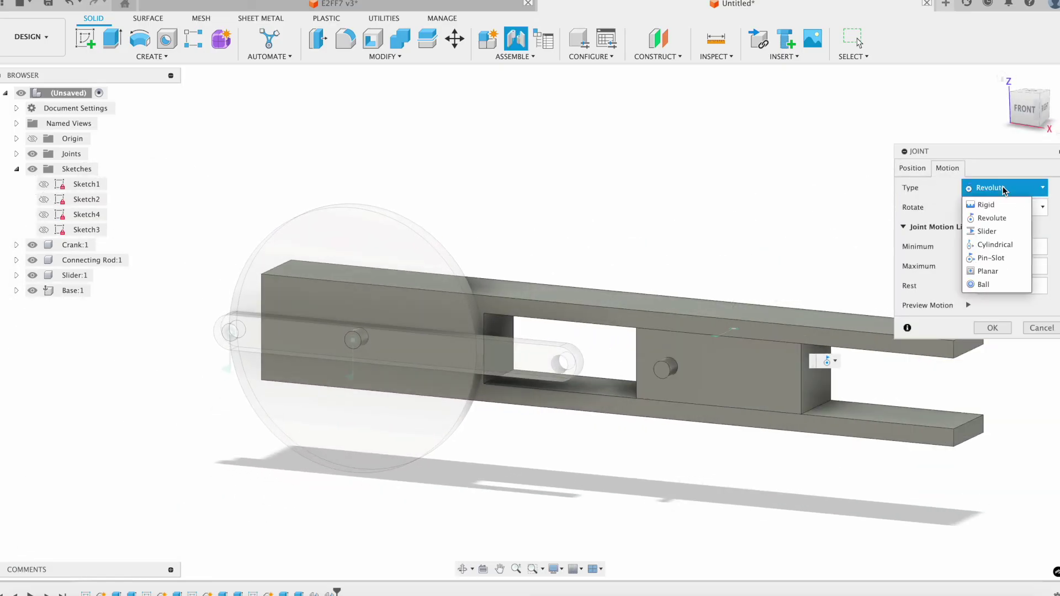
{"action": "left_click", "coordinate": [988, 232]}
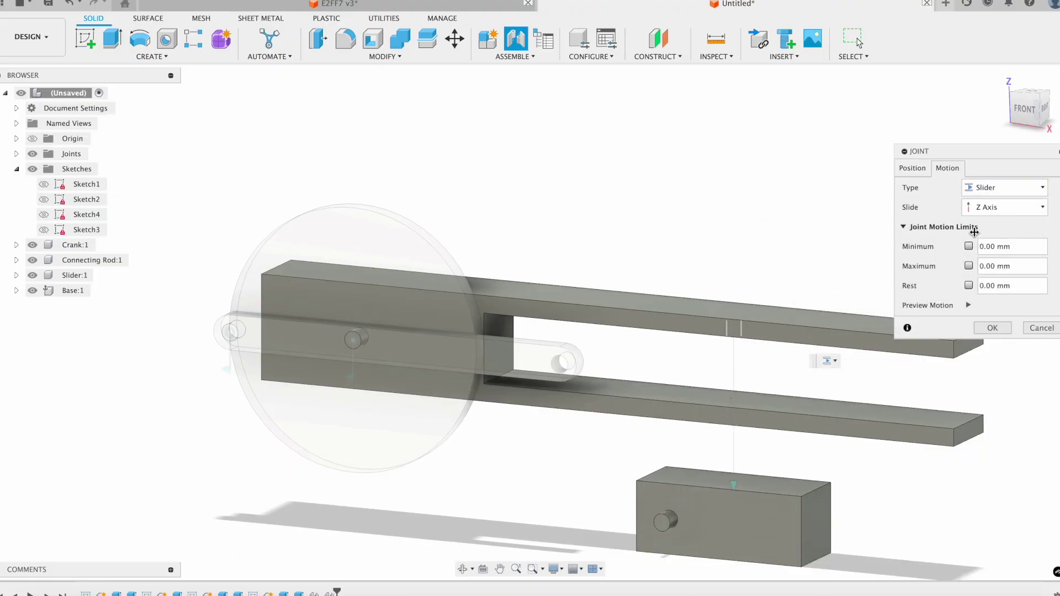
{"action": "left_click", "coordinate": [994, 208]}
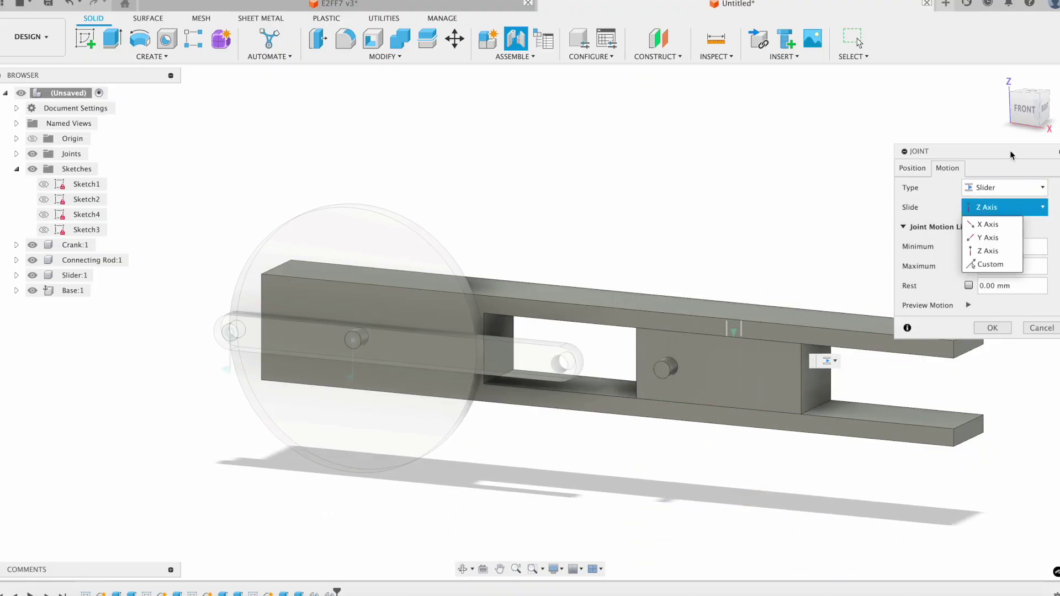
{"action": "left_click", "coordinate": [994, 228]}
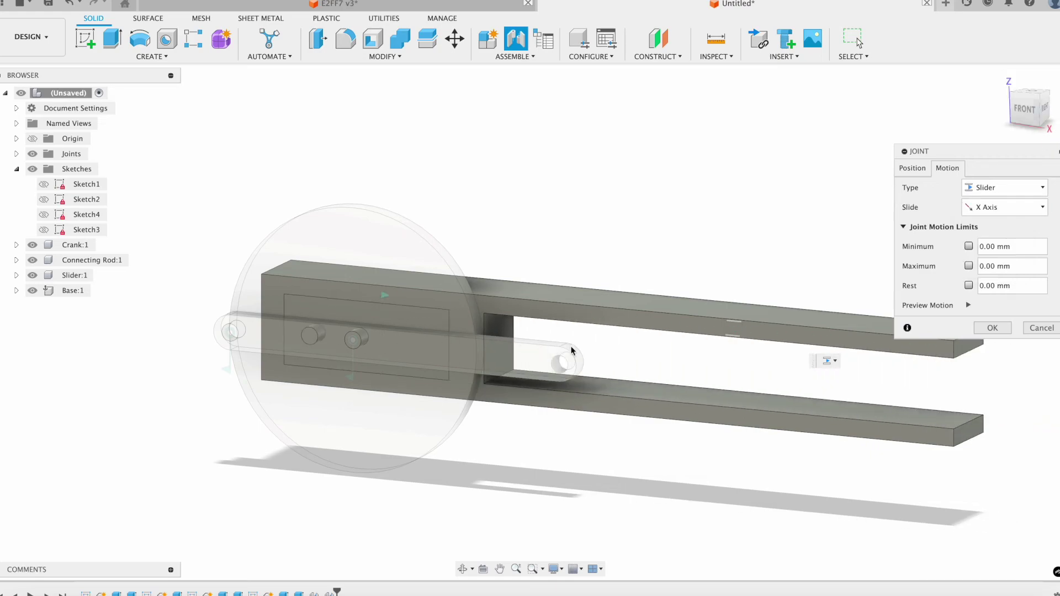
{"action": "left_click", "coordinate": [992, 328]}
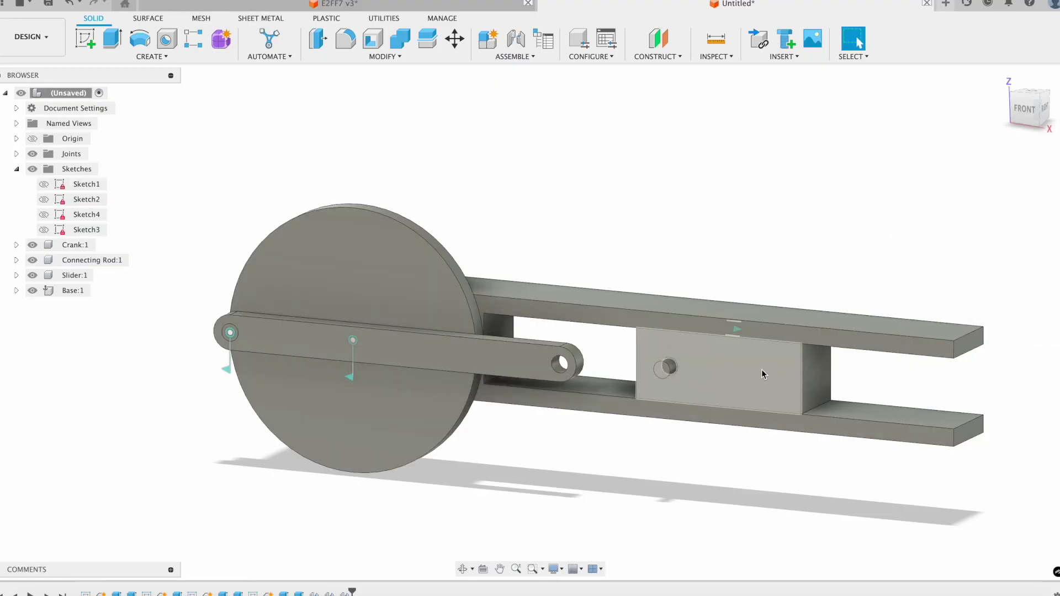
- Edit the slider joint and drag the block to roughly -29 mm X offset
{"action": "right_click", "coordinate": [346, 593]}
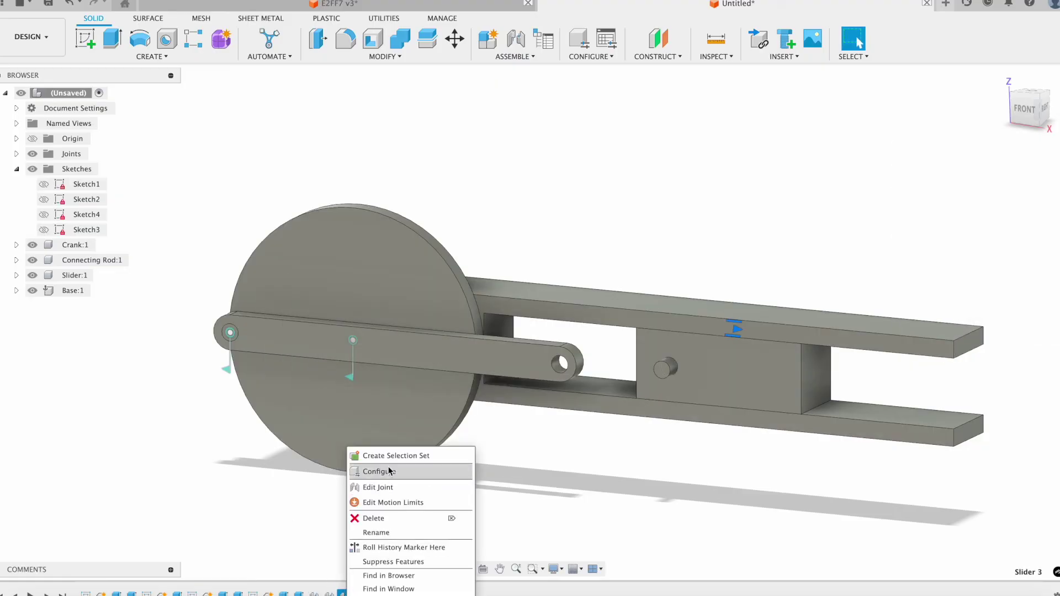
{"action": "left_click", "coordinate": [381, 490]}
{"action": "scroll", "coordinate": [725, 370], "scroll_direction": "down", "scroll_amount": 5}
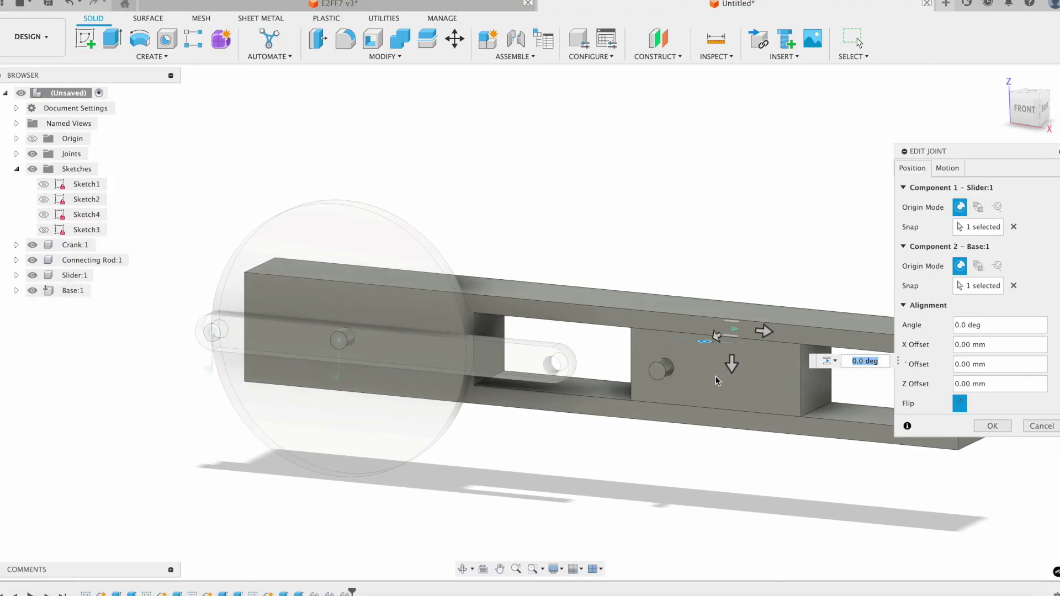
{"action": "middle_click_drag", "start_coordinate": [710, 425], "coordinate": [709, 440], "text": "shift"}
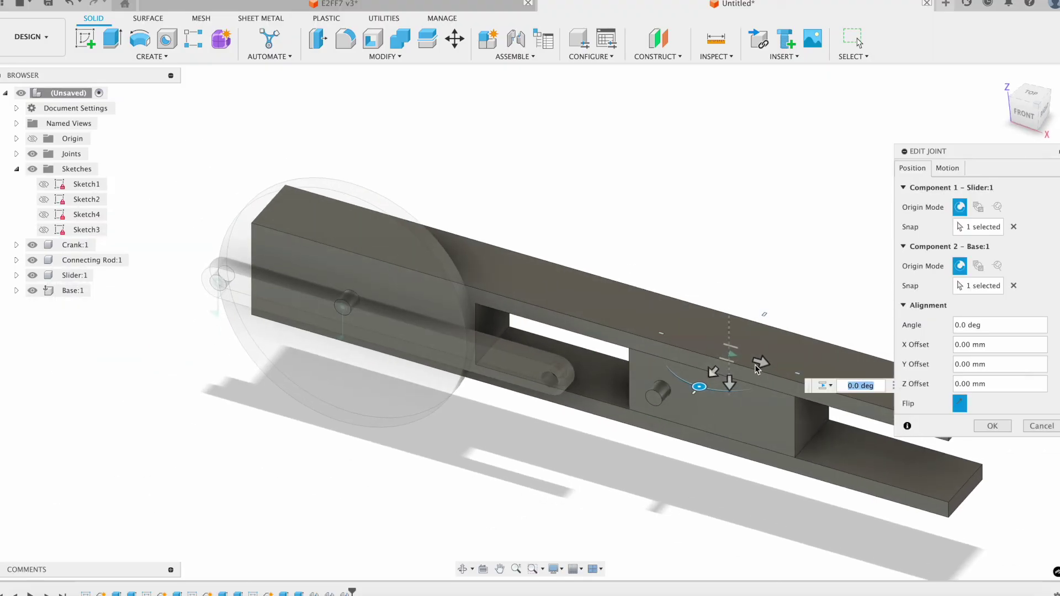
{"action": "left_click_drag", "start_coordinate": [761, 363], "coordinate": [662, 342]}
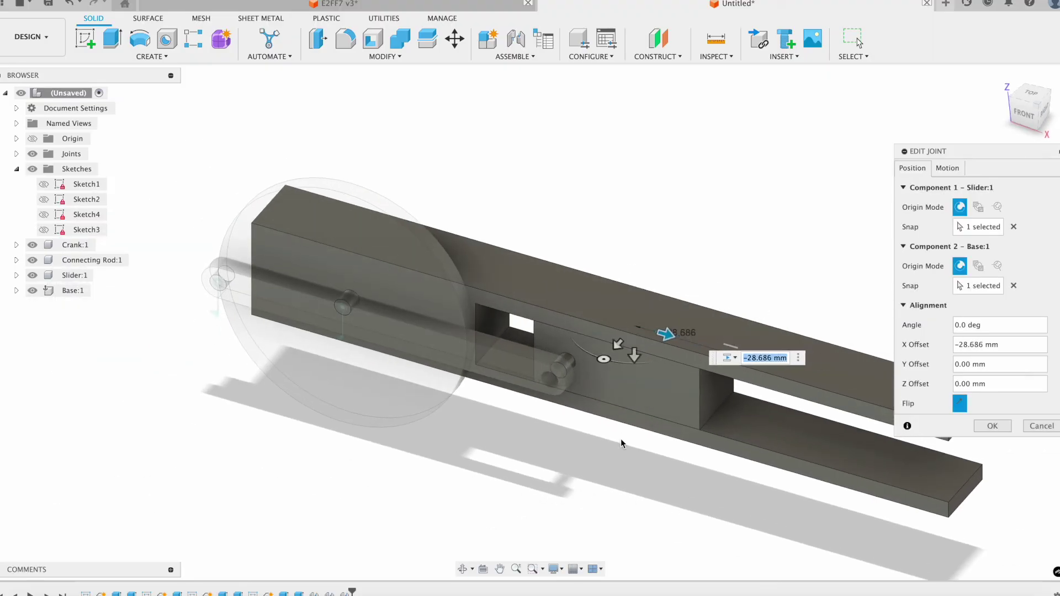
{"action": "key", "text": "Return"}
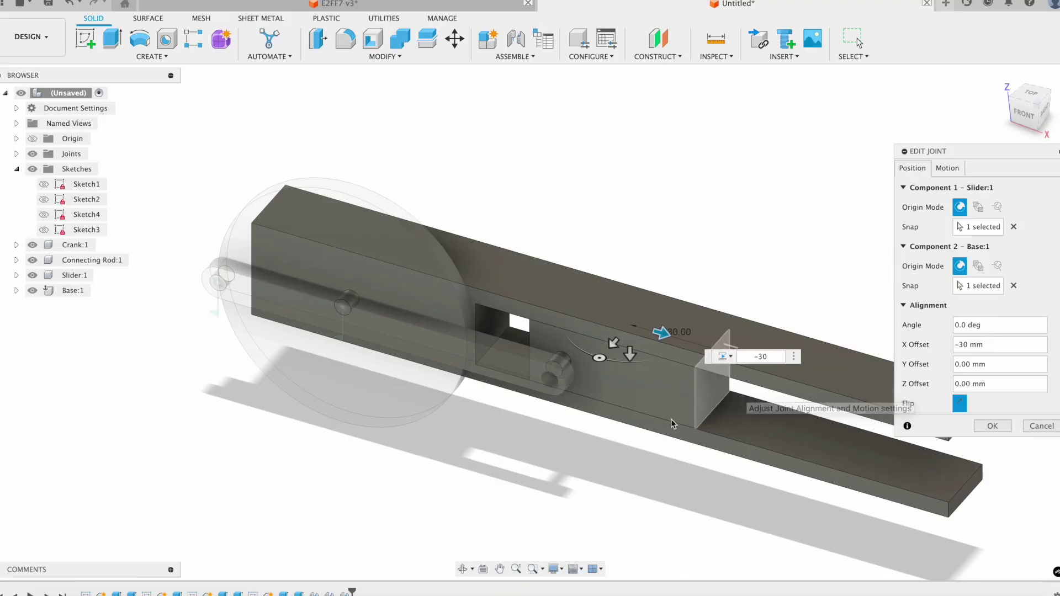
{"action": "middle_click_drag", "start_coordinate": [594, 404], "coordinate": [608, 405], "text": "shift"}
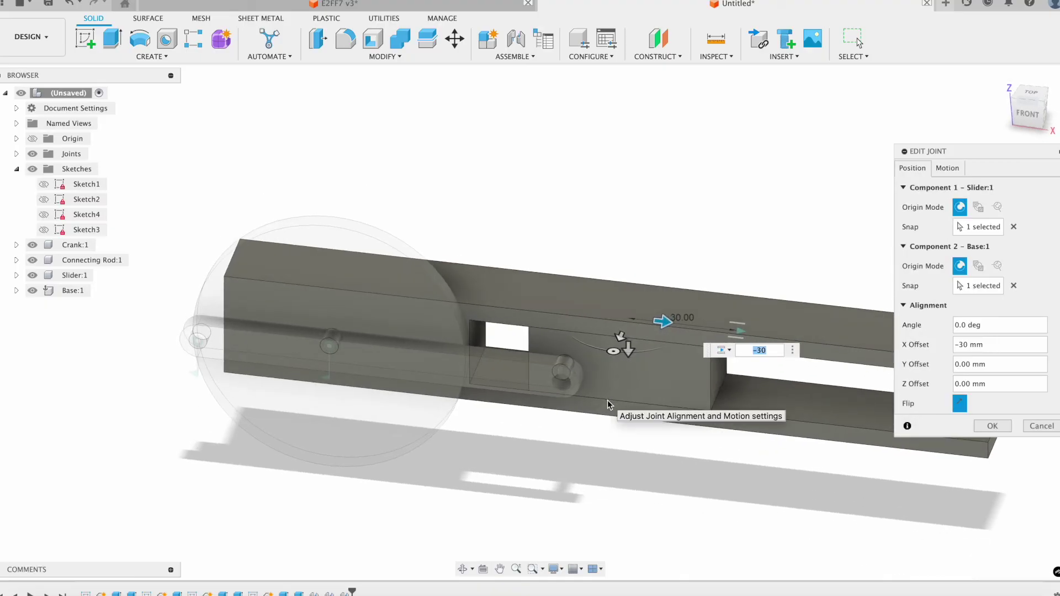
{"action": "key", "text": "Return"}
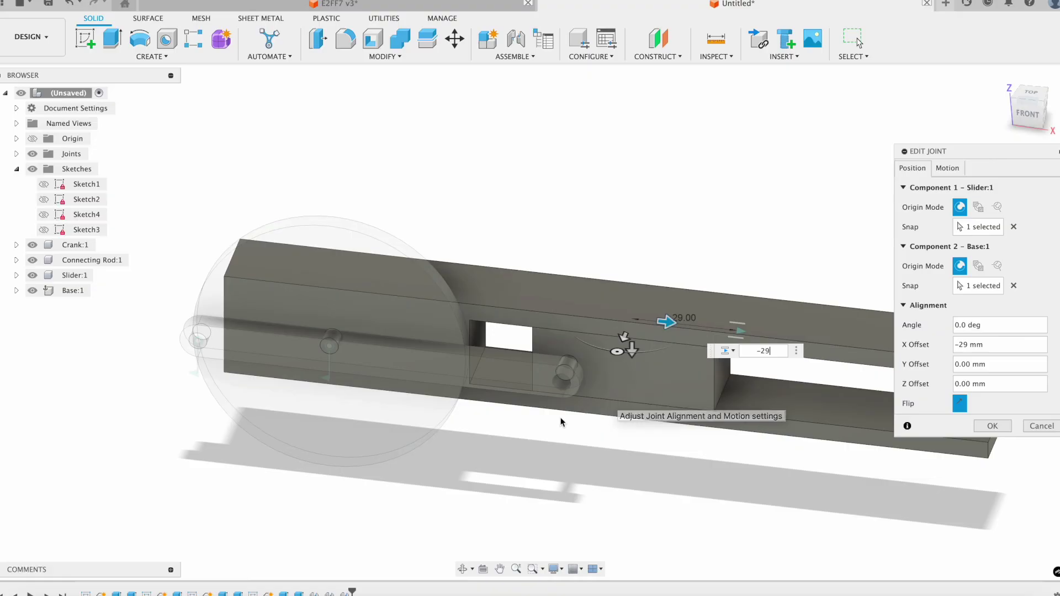
- Set Y offset to 5 mm and X offset to -28.75 mm, then confirm
{"action": "scroll", "coordinate": [574, 397], "scroll_direction": "up", "scroll_amount": 6}
{"action": "middle_click_drag", "start_coordinate": [587, 379], "coordinate": [625, 366], "text": "shift"}
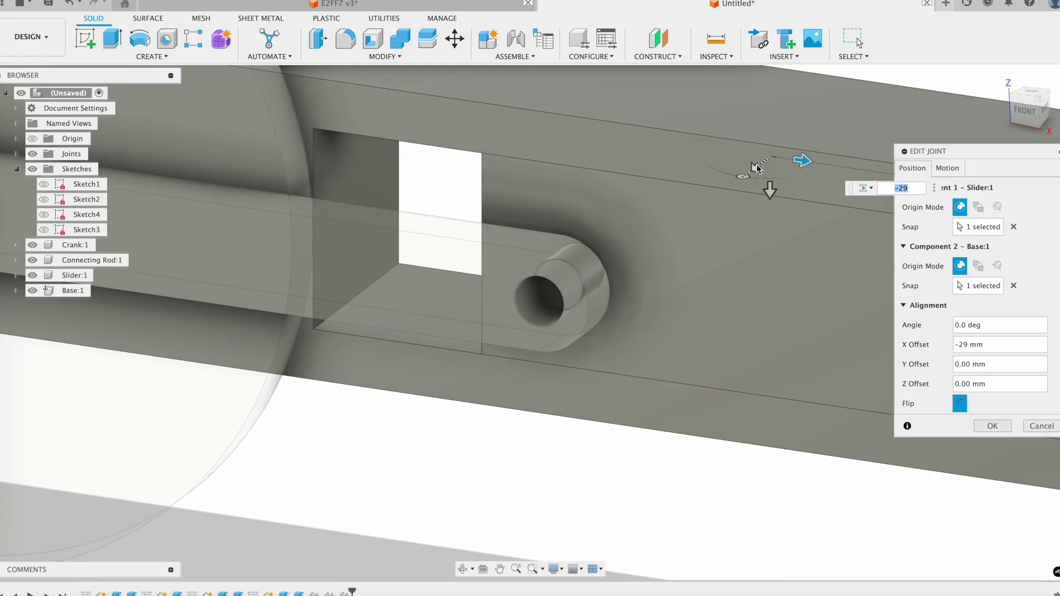
{"action": "left_click_drag", "start_coordinate": [756, 164], "coordinate": [739, 189]}
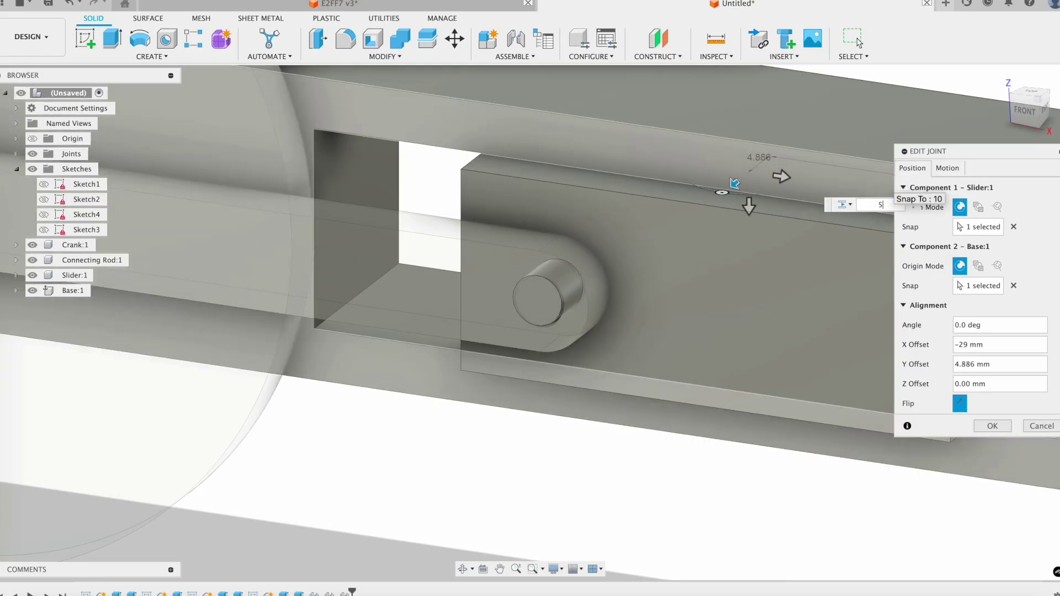
{"action": "type", "text": "5"}
{"action": "key", "text": "Return"}
{"action": "left_click_drag", "start_coordinate": [779, 177], "coordinate": [780, 182]}
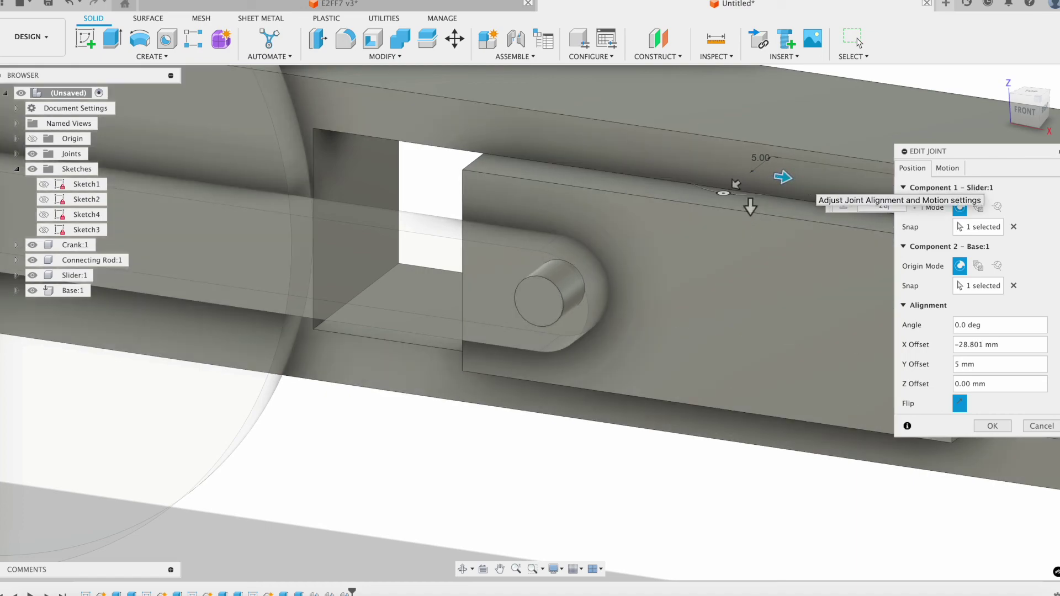
{"action": "key", "text": "Return"}
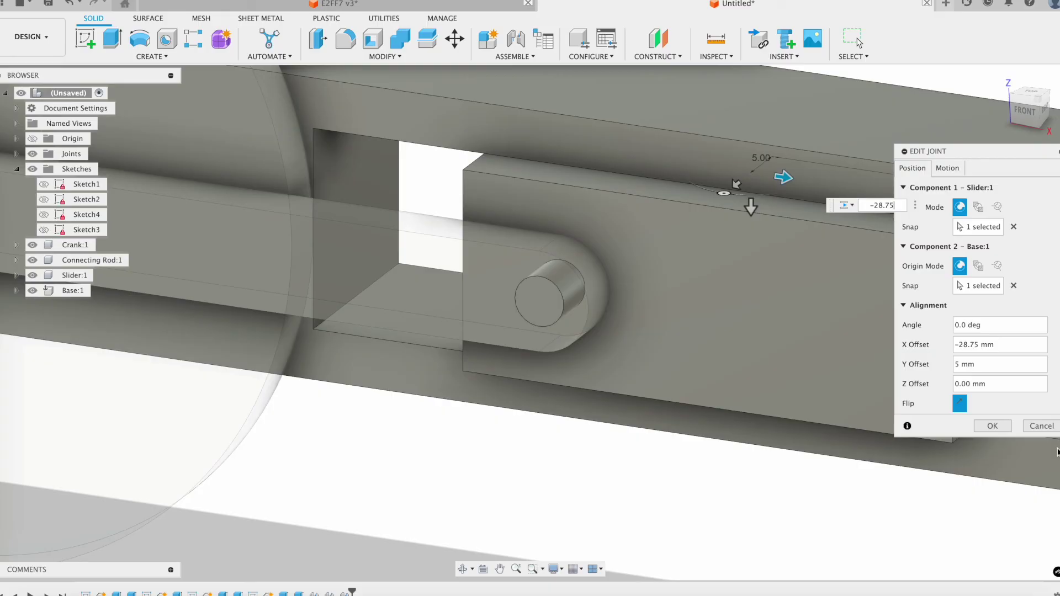
{"action": "left_click", "coordinate": [993, 425]}
{"action": "scroll", "coordinate": [597, 386], "scroll_direction": "down", "scroll_amount": 5}
{"action": "scroll", "coordinate": [604, 409], "scroll_direction": "up", "scroll_amount": 4}
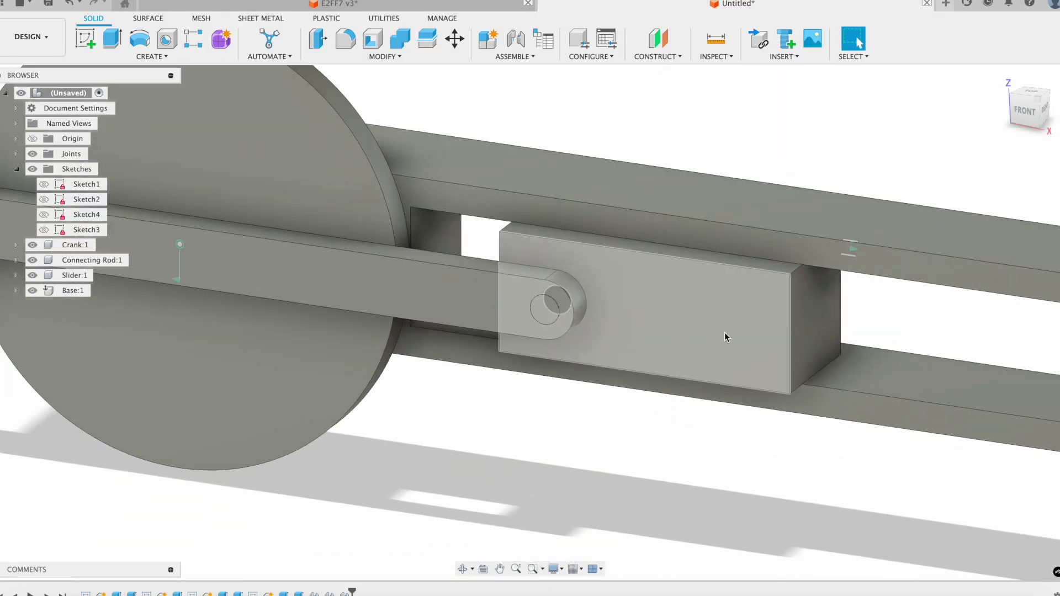
- Drag the slider block between the Base rails to verify the slider joint's motion
{"action": "scroll", "coordinate": [594, 356], "scroll_direction": "down", "scroll_amount": 5}
{"action": "scroll", "coordinate": [611, 332], "scroll_direction": "up", "scroll_amount": 4}
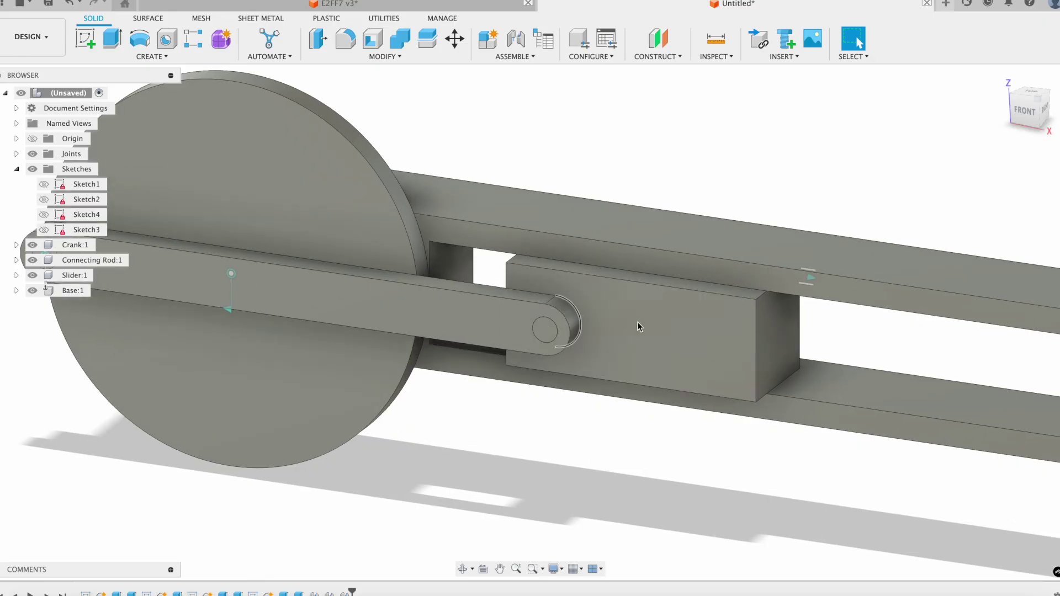
{"action": "scroll", "coordinate": [635, 329], "scroll_direction": "down", "scroll_amount": 3}
{"action": "left_click_drag", "start_coordinate": [649, 330], "coordinate": [637, 297]}
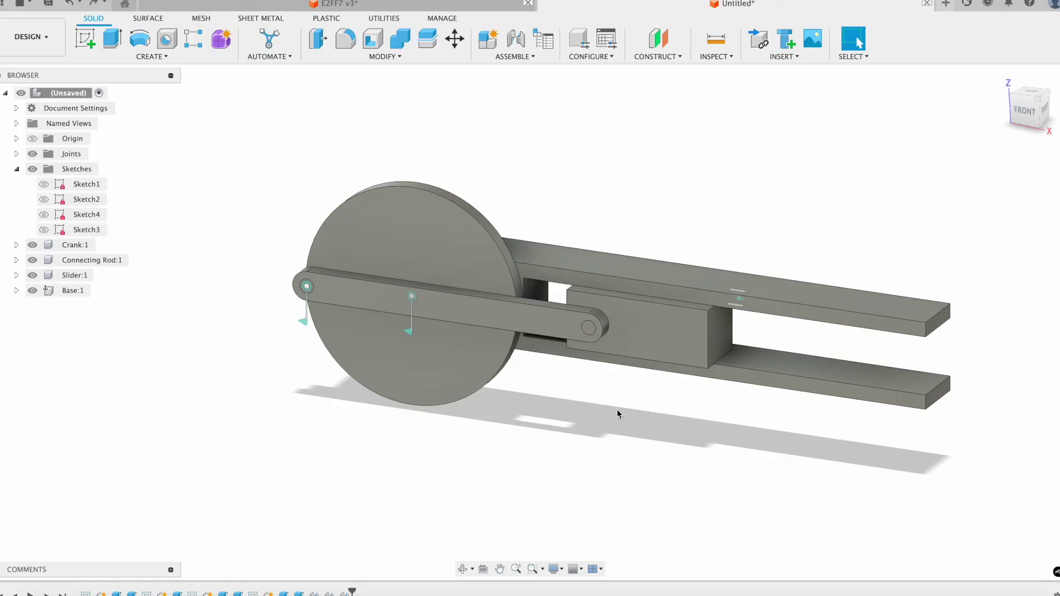
{"action": "scroll", "coordinate": [613, 386], "scroll_direction": "up", "scroll_amount": 3}
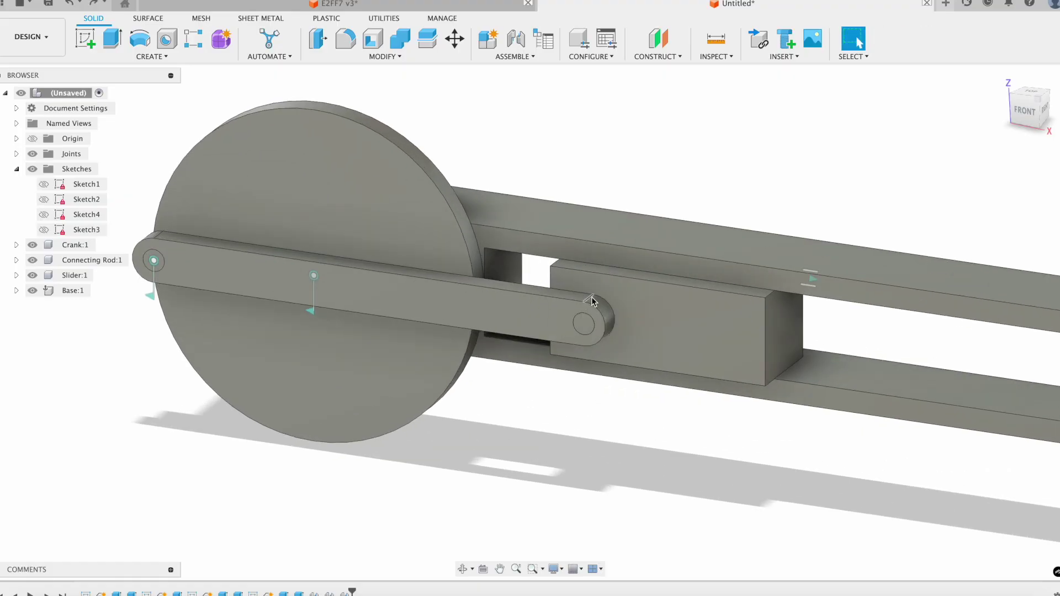
{"action": "scroll", "coordinate": [585, 331], "scroll_direction": "up", "scroll_amount": 2}
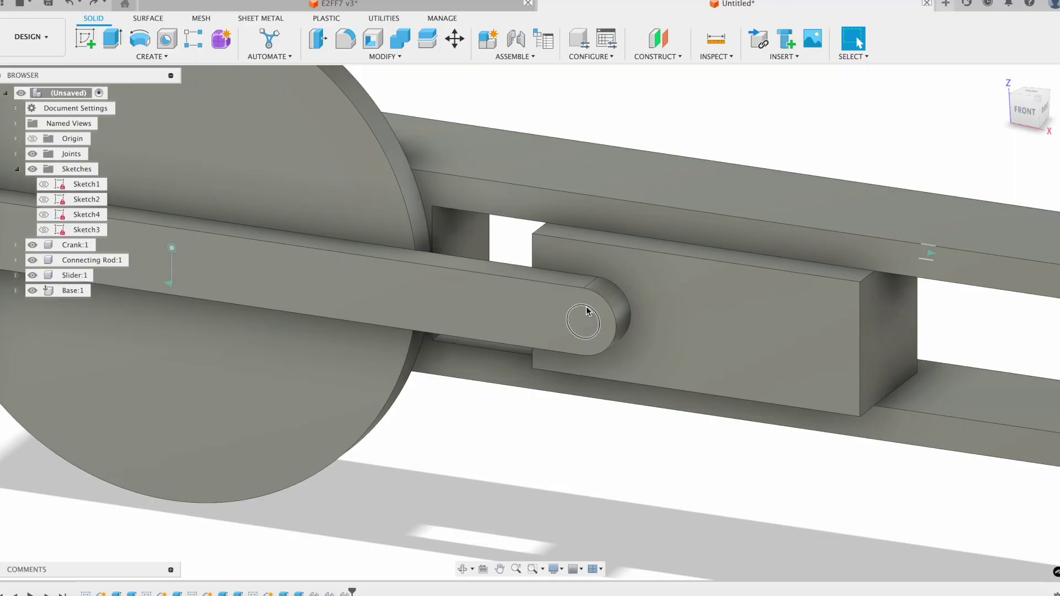
{"action": "scroll", "coordinate": [608, 326], "scroll_direction": "down", "scroll_amount": 5}
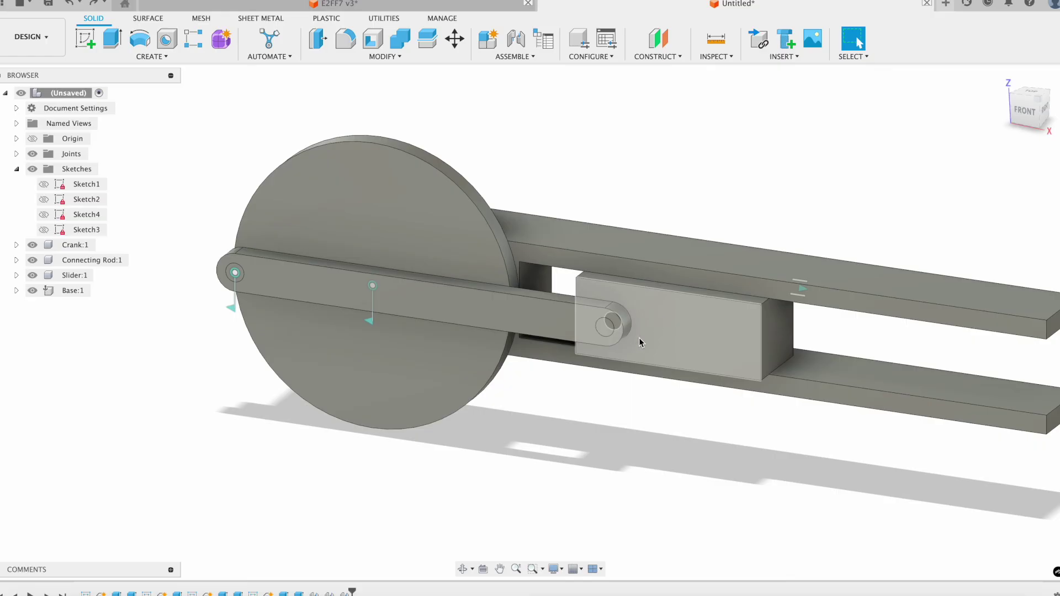
{"action": "scroll", "coordinate": [612, 322], "scroll_direction": "up", "scroll_amount": 3}
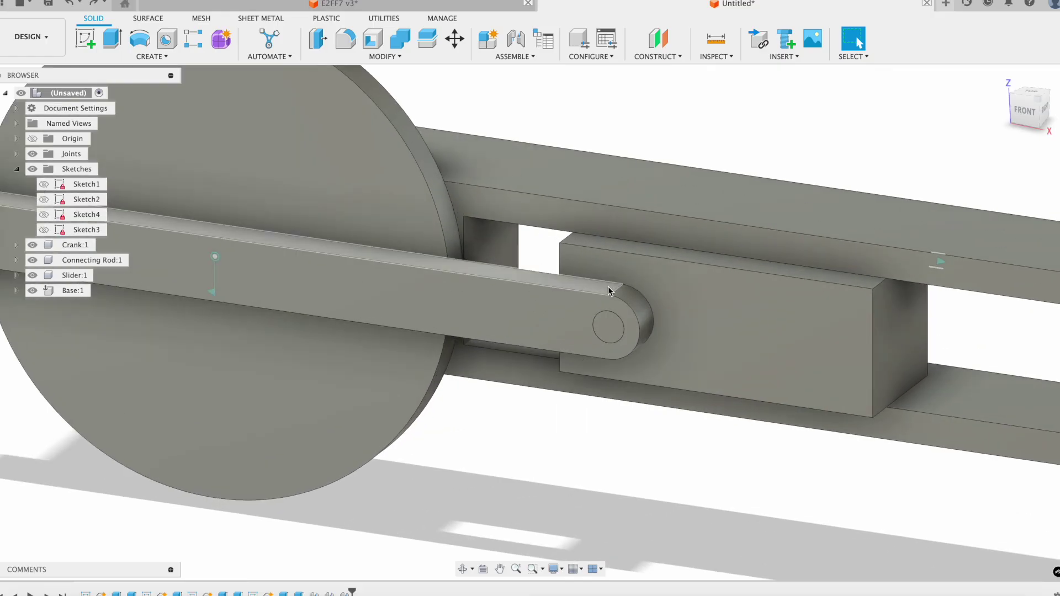
{"action": "scroll", "coordinate": [618, 337], "scroll_direction": "down", "scroll_amount": 2}
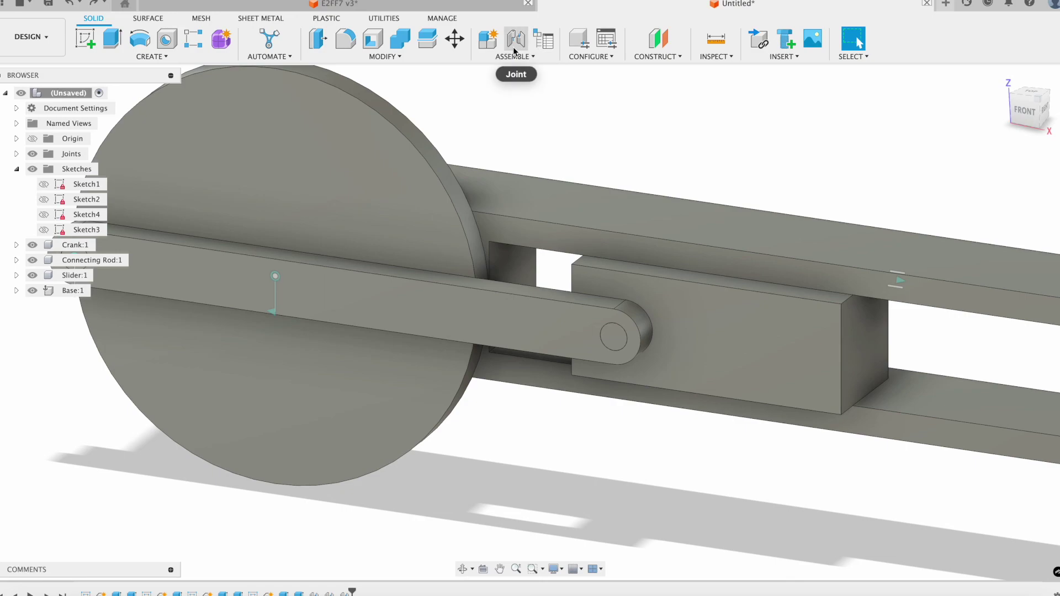
- Begin a cylindrical joint, hide the slider, then cancel the unfinished joint
{"action": "left_click", "coordinate": [513, 49]}
{"action": "left_click", "coordinate": [945, 168]}
{"action": "left_click", "coordinate": [975, 188]}
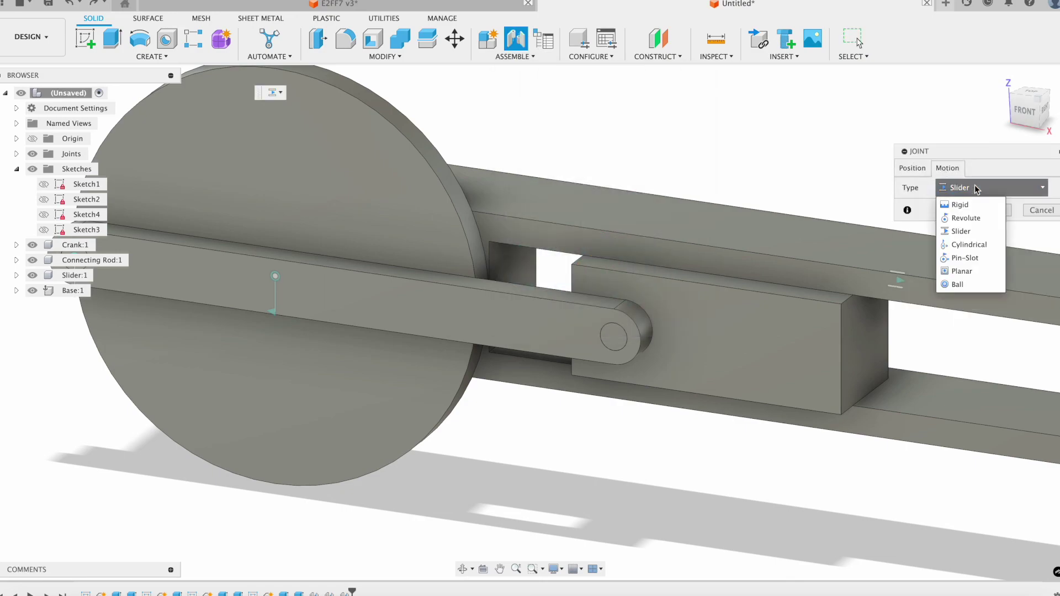
{"action": "left_click", "coordinate": [977, 251]}
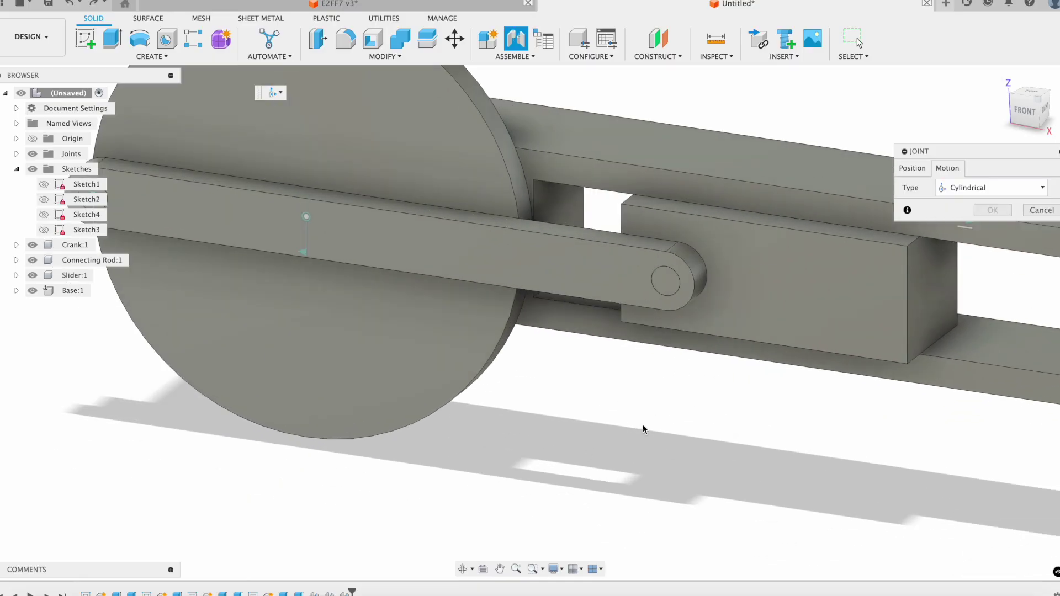
{"action": "middle_click_drag", "start_coordinate": [662, 418], "coordinate": [687, 421], "text": "shift"}
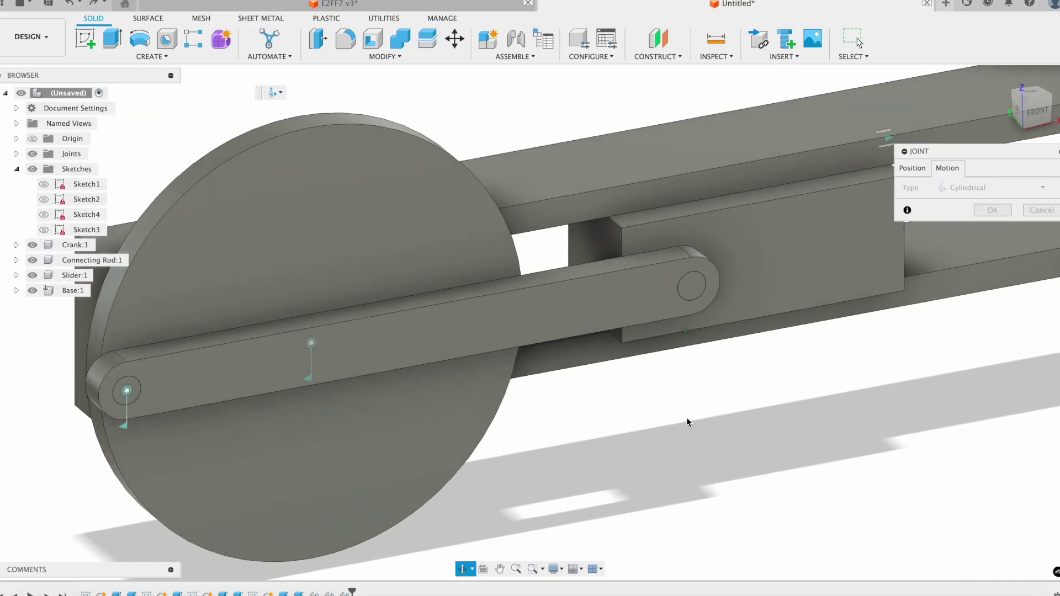
{"action": "left_click", "coordinate": [34, 276]}
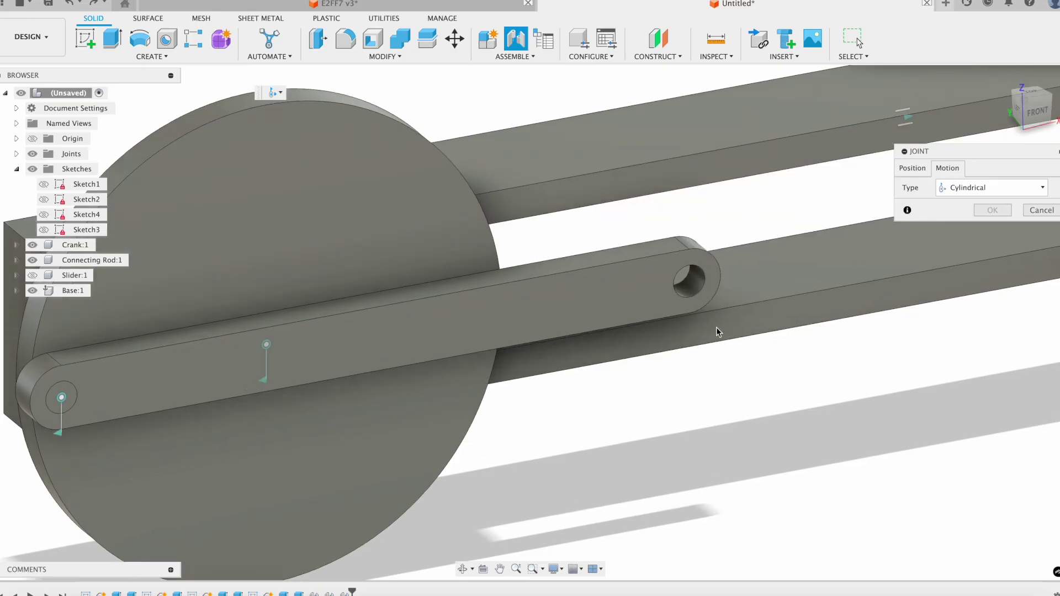
{"action": "scroll", "coordinate": [706, 304], "scroll_direction": "up", "scroll_amount": 5}
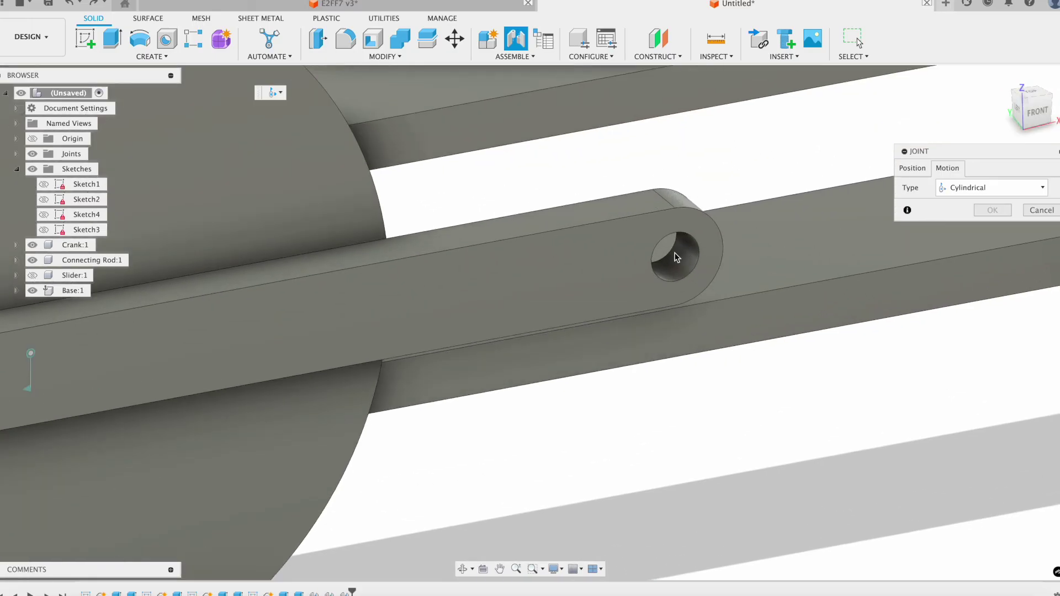
{"action": "left_click", "coordinate": [1042, 210]}
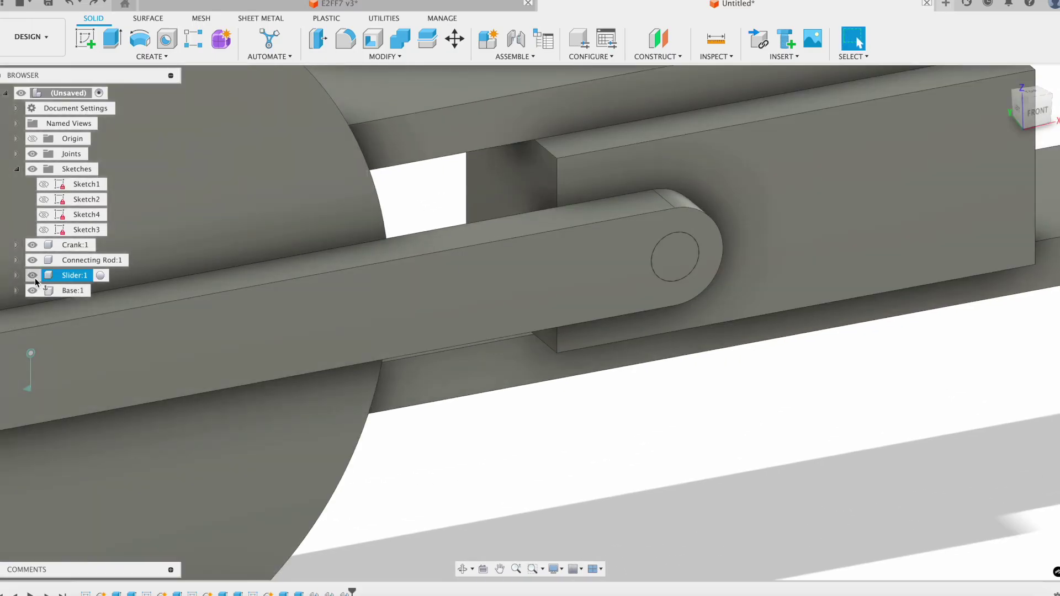
- With Slider:1 hidden, start a new joint and snap the rod's end hole center
{"action": "left_click", "coordinate": [33, 275]}
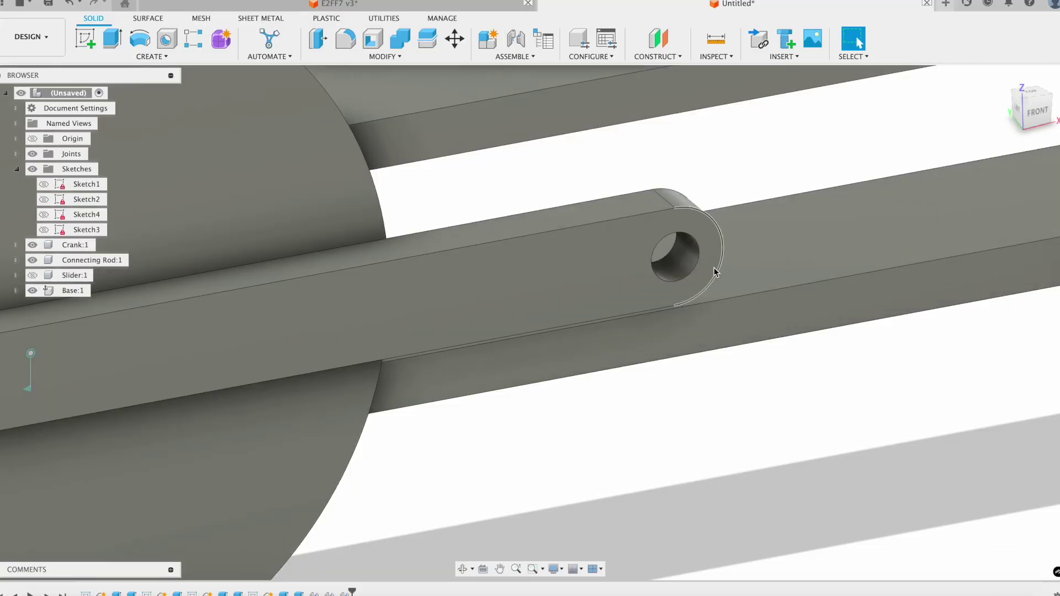
{"action": "key", "text": "j"}
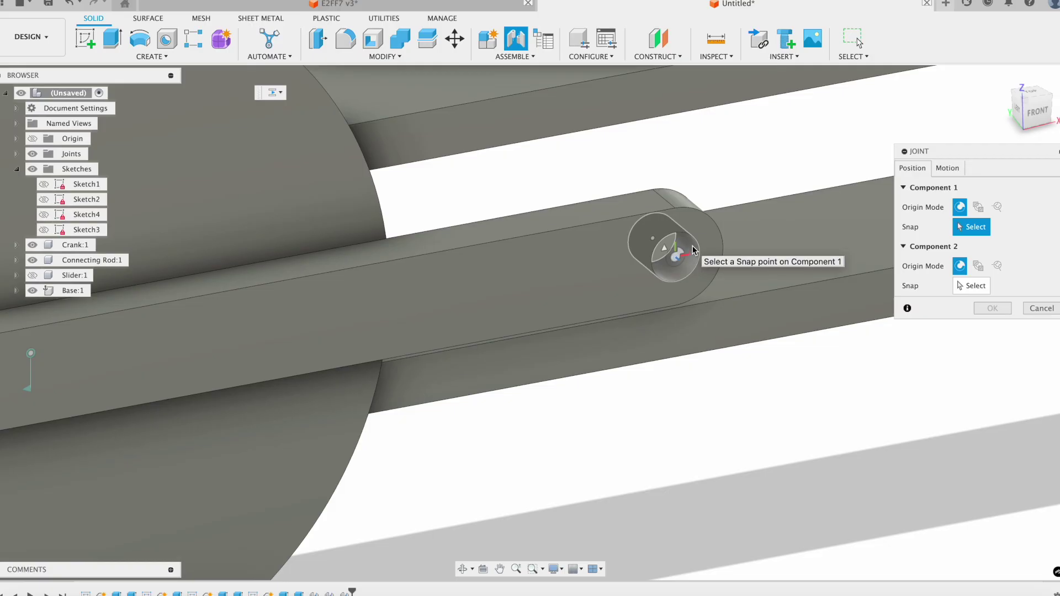
{"action": "left_click", "coordinate": [694, 250]}
{"action": "left_click", "coordinate": [951, 169]}
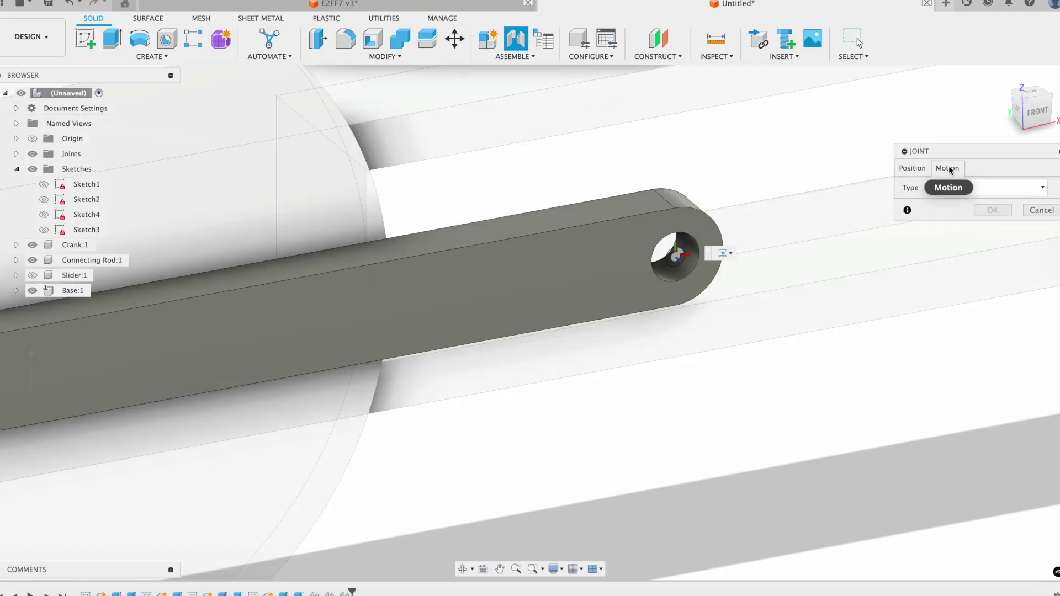
{"action": "left_click", "coordinate": [991, 188]}
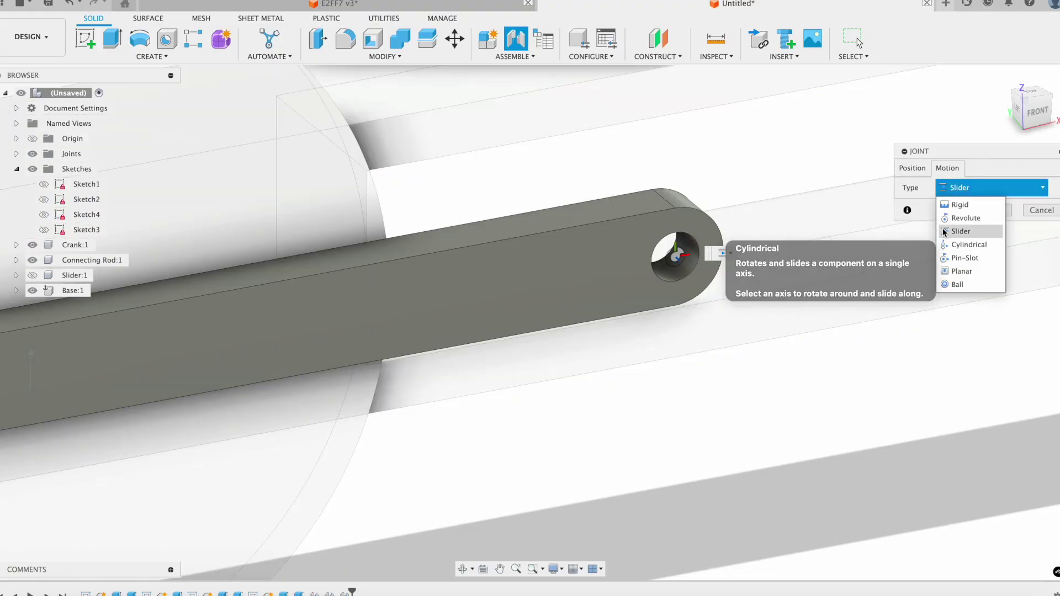
{"action": "left_click", "coordinate": [919, 167]}
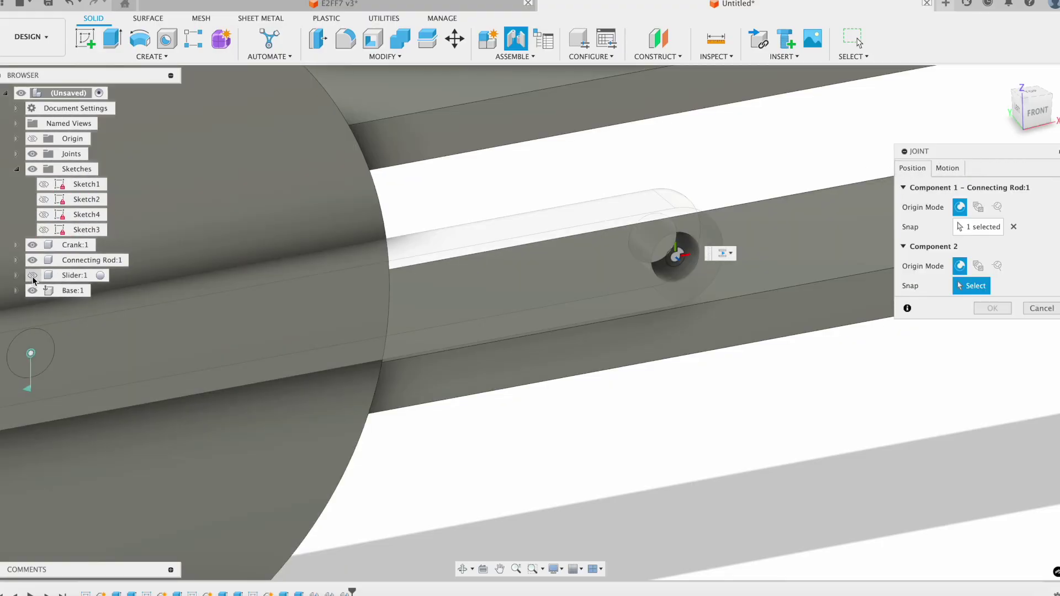
- Show the slider, snap its pin, and create the joint as Cylindrical
{"action": "left_click", "coordinate": [32, 275]}
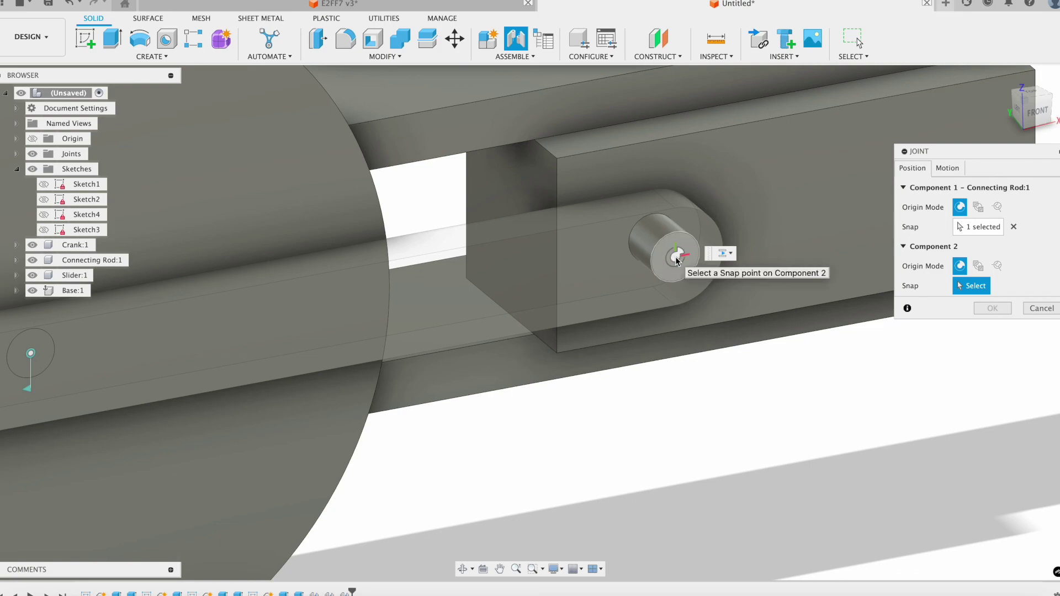
{"action": "left_click", "coordinate": [677, 259]}
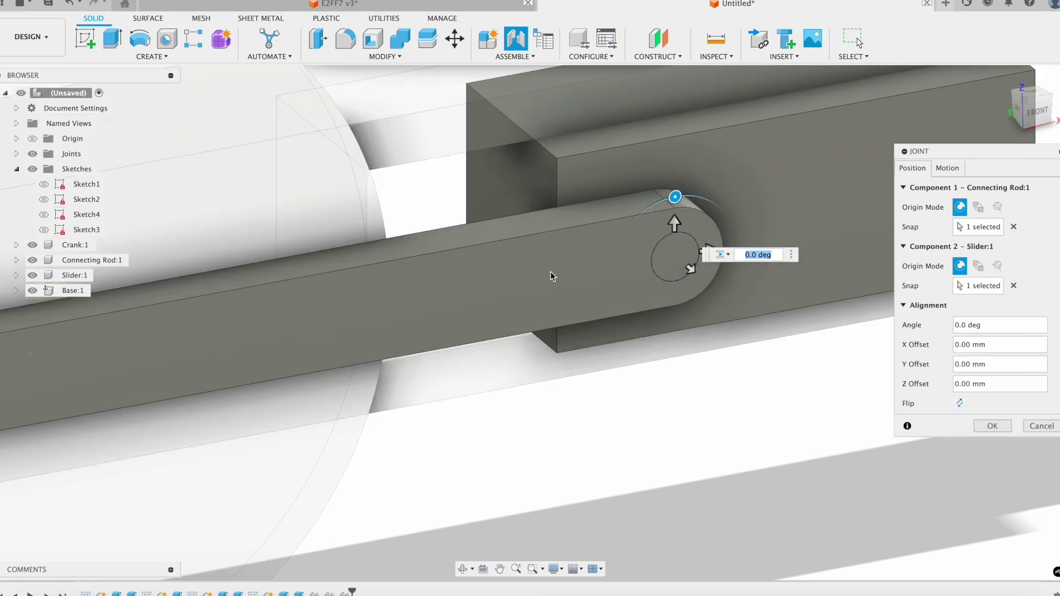
{"action": "left_click", "coordinate": [954, 168]}
{"action": "left_click", "coordinate": [994, 188]}
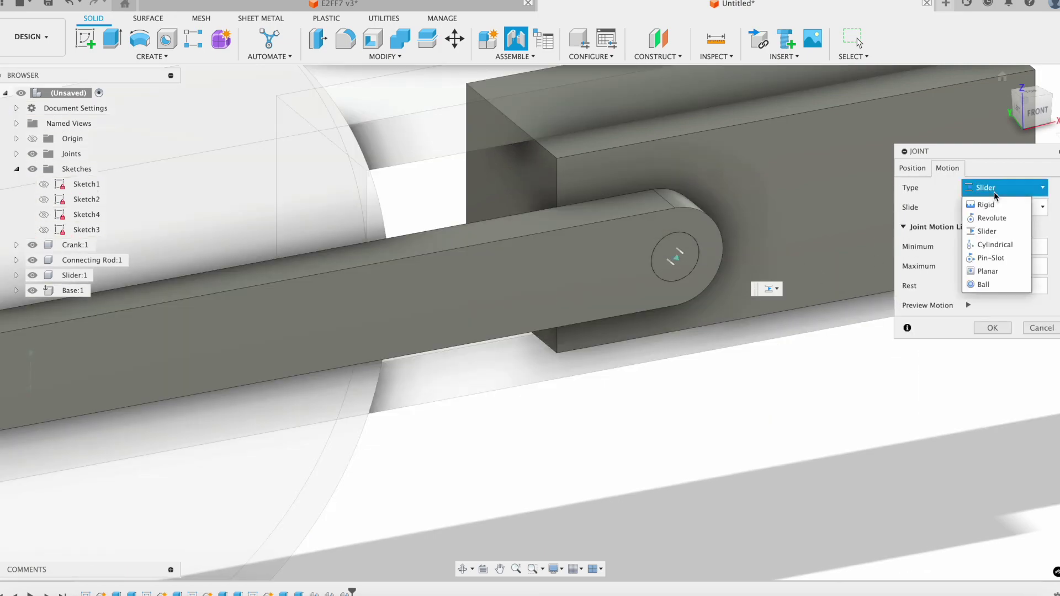
{"action": "left_click", "coordinate": [991, 243]}
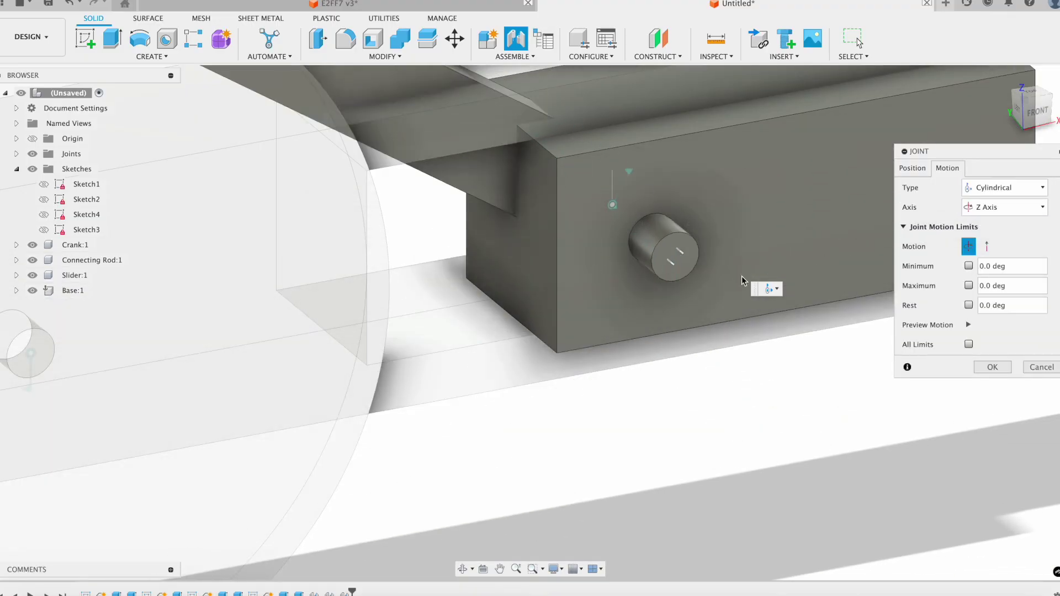
{"action": "left_click", "coordinate": [993, 367]}
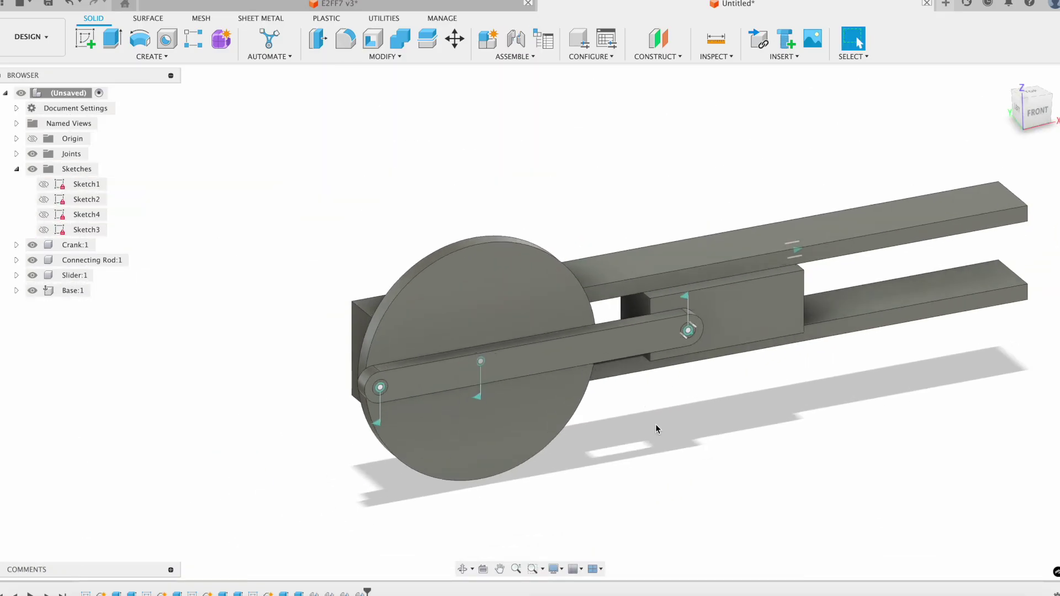
- Drag the crank disk around its axis so the rod and slider follow, zooming to check
{"action": "left_click_drag", "start_coordinate": [393, 347], "coordinate": [634, 400]}
{"action": "scroll", "coordinate": [634, 399], "scroll_direction": "down", "scroll_amount": 3}
{"action": "scroll", "coordinate": [745, 403], "scroll_direction": "up", "scroll_amount": 3}
{"action": "scroll", "coordinate": [685, 400], "scroll_direction": "down", "scroll_amount": 2}
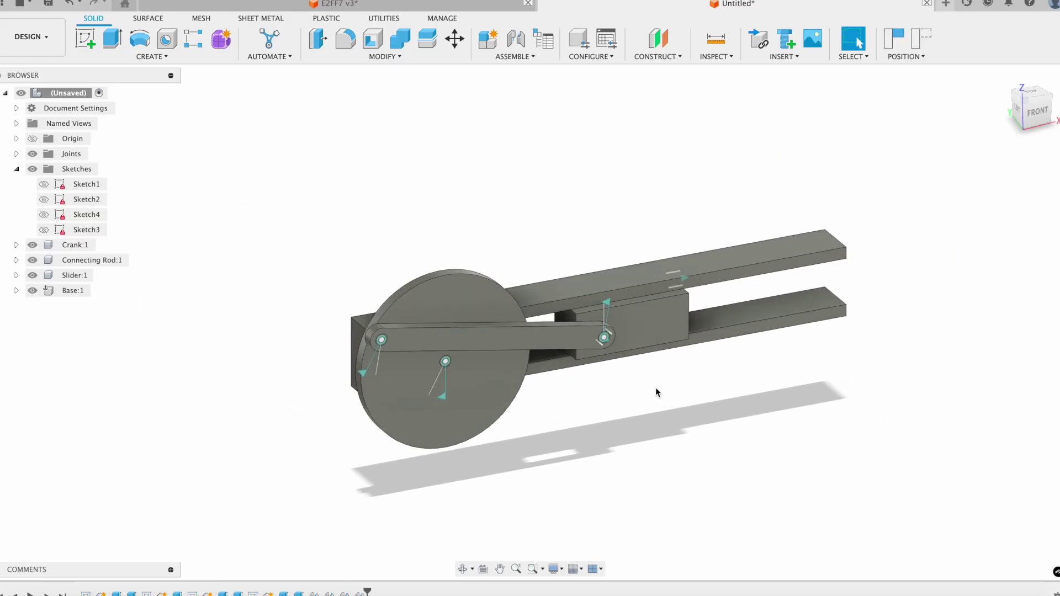
{"action": "scroll", "coordinate": [657, 392], "scroll_direction": "up", "scroll_amount": 2}
{"action": "right_click", "coordinate": [78, 250]}
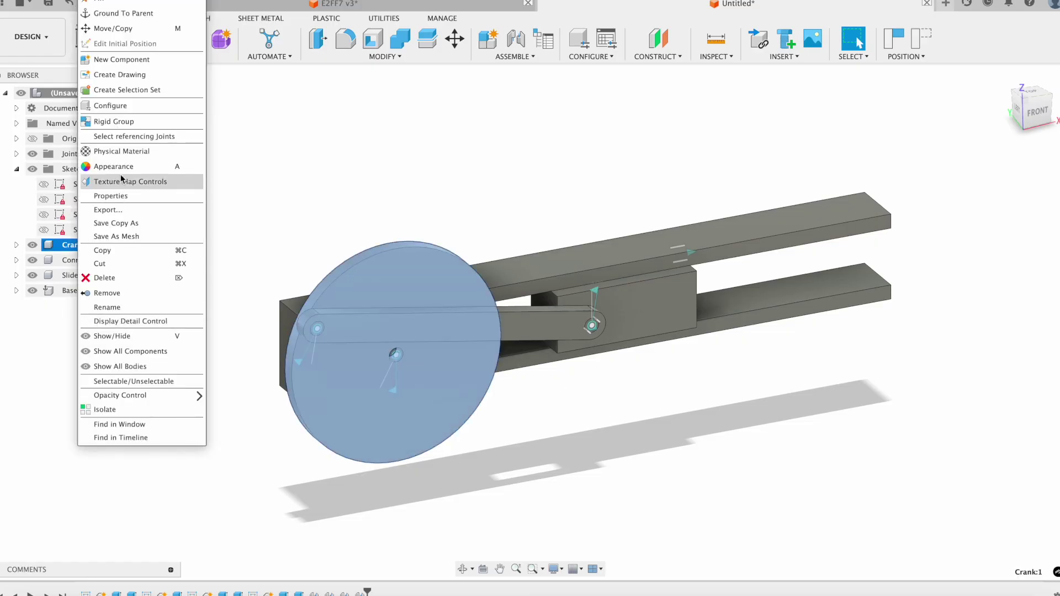
- From Crank:1's Appearance, paint the rails glossy black, the rod blue and the slider green
{"action": "left_click", "coordinate": [163, 164]}
{"action": "scroll", "coordinate": [747, 422], "scroll_direction": "down", "scroll_amount": 1}
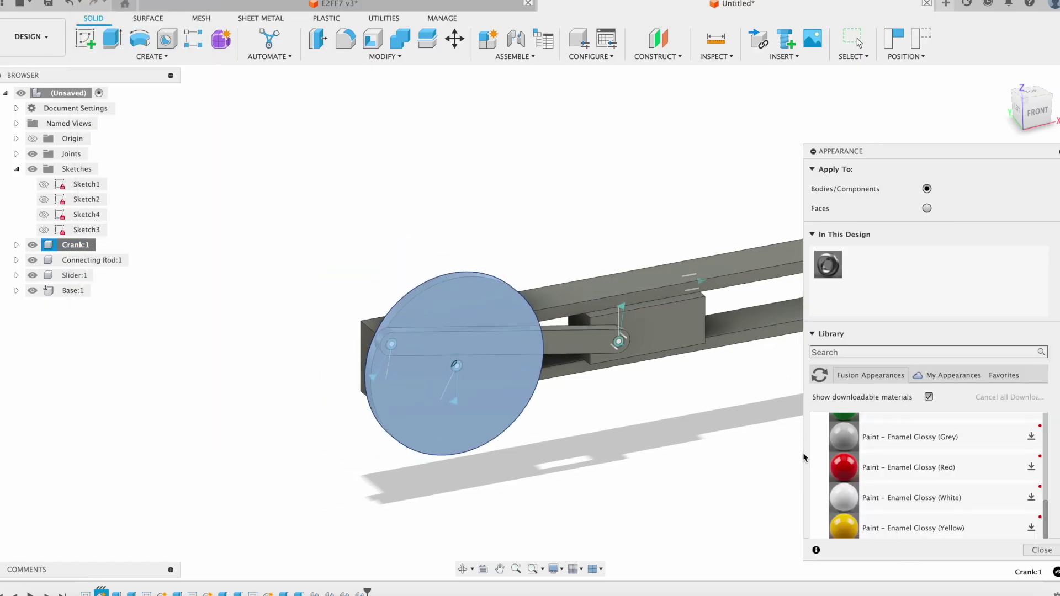
{"action": "scroll", "coordinate": [902, 462], "scroll_direction": "up", "scroll_amount": 3}
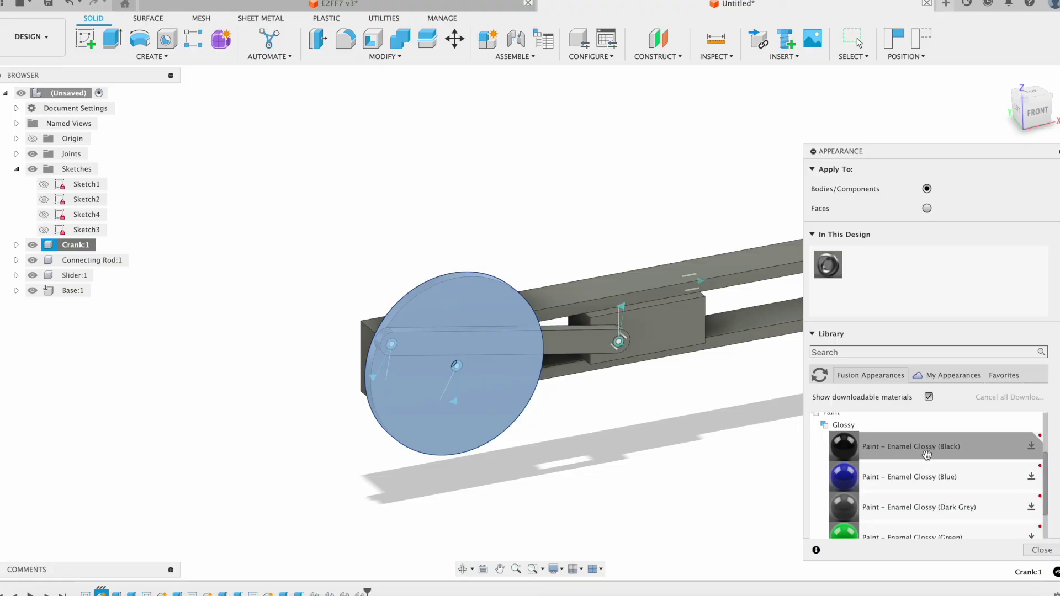
{"action": "left_click_drag", "start_coordinate": [928, 454], "coordinate": [734, 283]}
{"action": "mouse_move", "coordinate": [515, 317]}
{"action": "left_mouse_down"}
{"action": "mouse_move", "coordinate": [498, 298]}
{"action": "mouse_move", "coordinate": [514, 305]}
{"action": "left_mouse_up"}
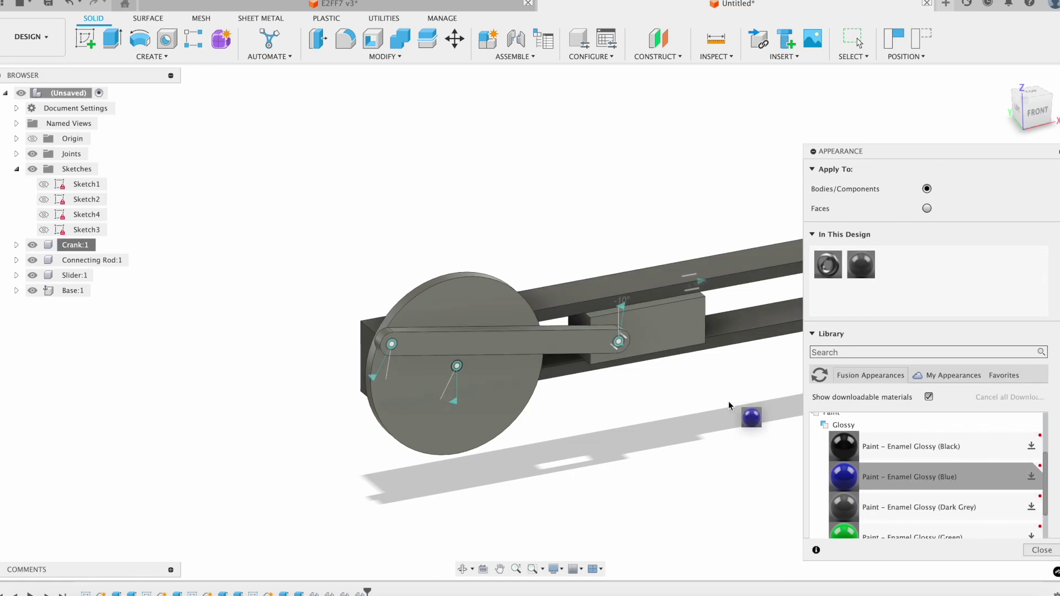
{"action": "left_click_drag", "start_coordinate": [729, 403], "coordinate": [558, 341]}
{"action": "left_click_drag", "start_coordinate": [943, 534], "coordinate": [674, 360]}
- Paint the crank disk glossy white, close Appearance, and turn the crank to watch the motion
{"action": "scroll", "coordinate": [920, 466], "scroll_direction": "down", "scroll_amount": 4}
{"action": "left_click_drag", "start_coordinate": [920, 465], "coordinate": [449, 426]}
{"action": "left_click", "coordinate": [1042, 550]}
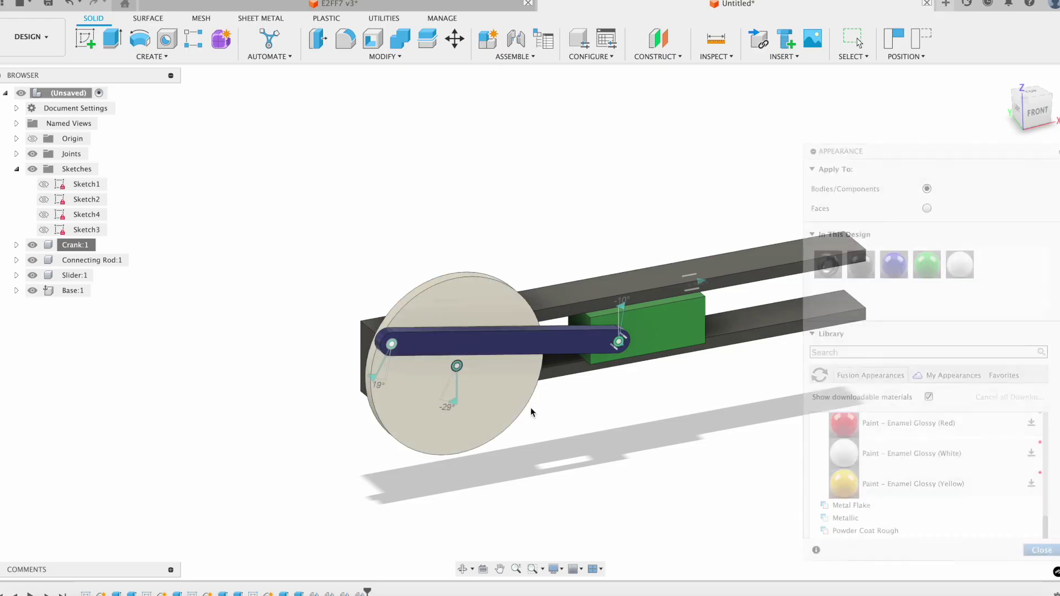
{"action": "left_click_drag", "start_coordinate": [429, 387], "coordinate": [624, 418]}
{"action": "scroll", "coordinate": [624, 418], "scroll_direction": "up", "scroll_amount": 2}
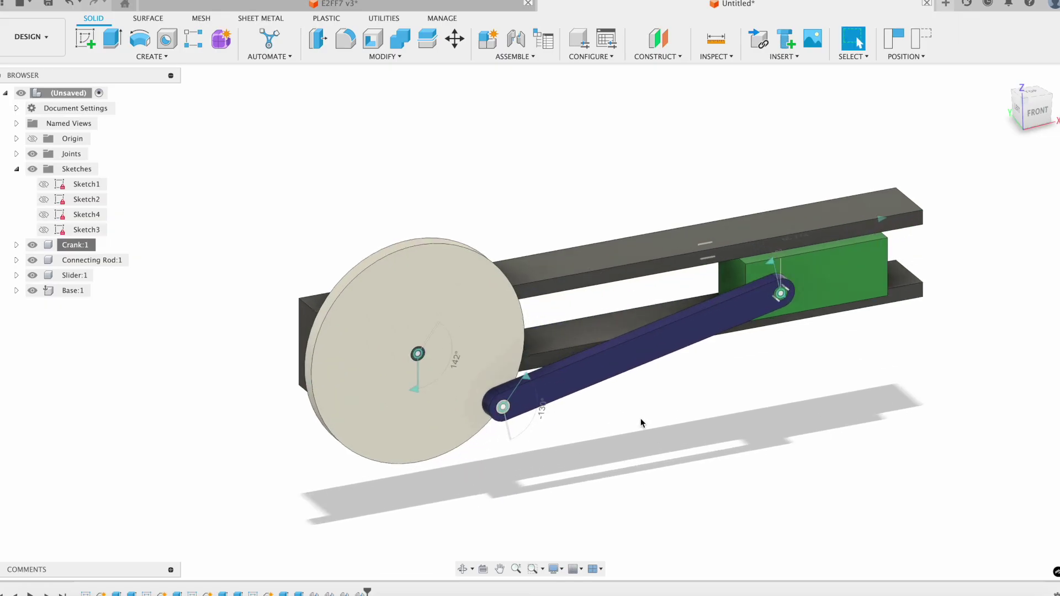
{"action": "middle_click_drag", "start_coordinate": [638, 442], "coordinate": [455, 344], "text": "shift"}
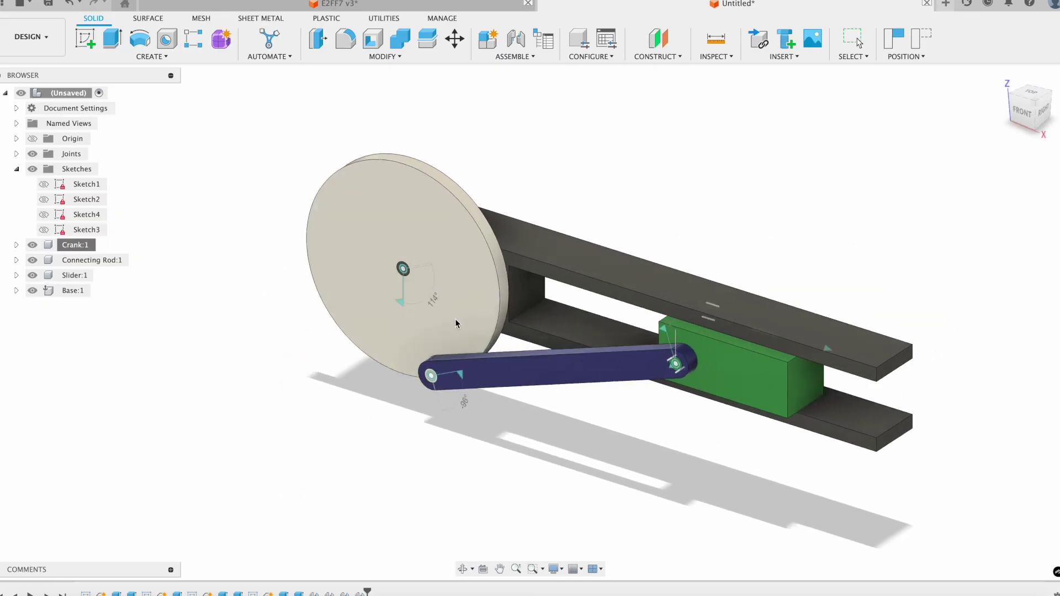